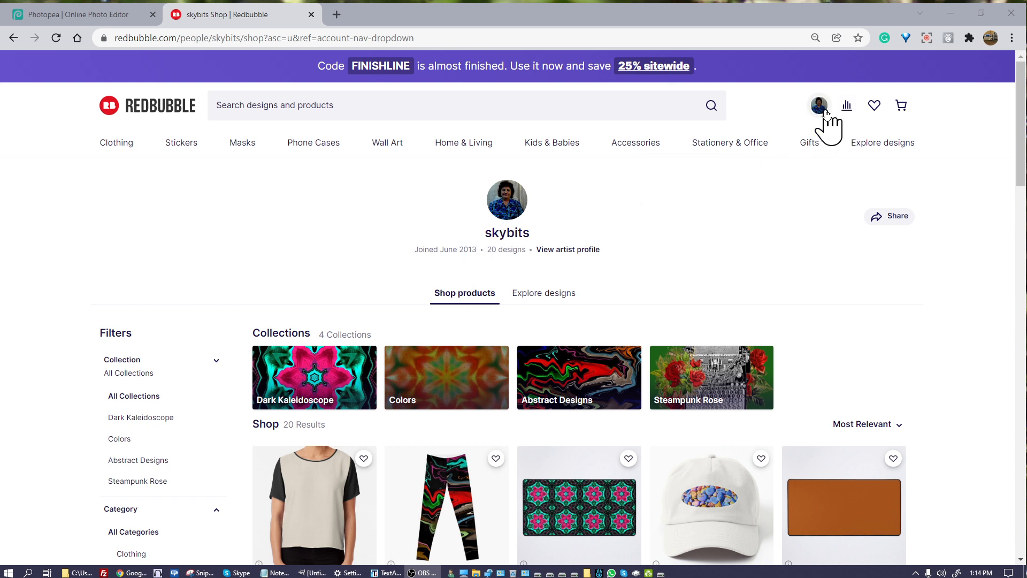
Open the account's seller dashboard and look over the shop setup checklist and the tips for new sellers.
left_click(821, 106)
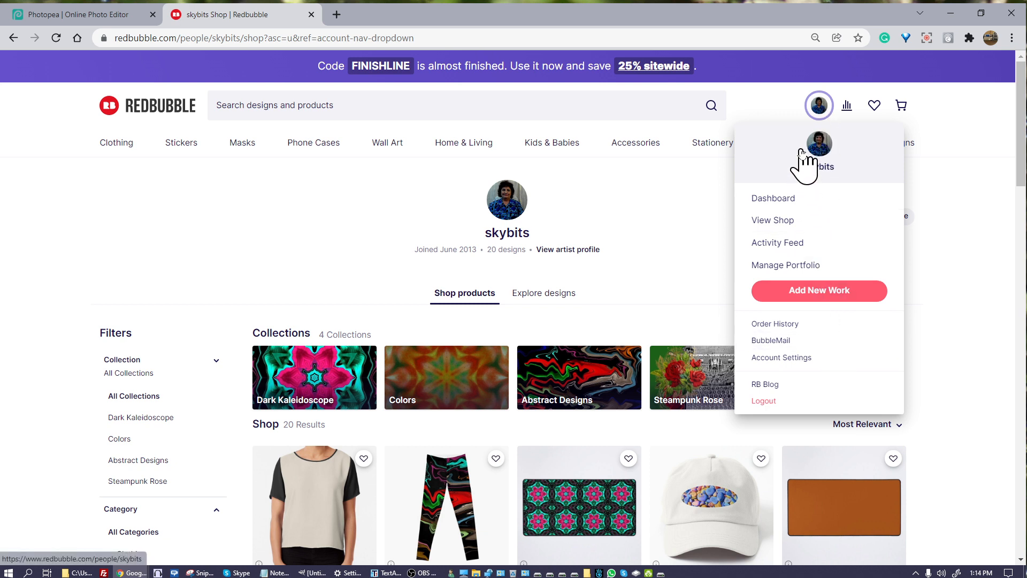
left_click(771, 198)
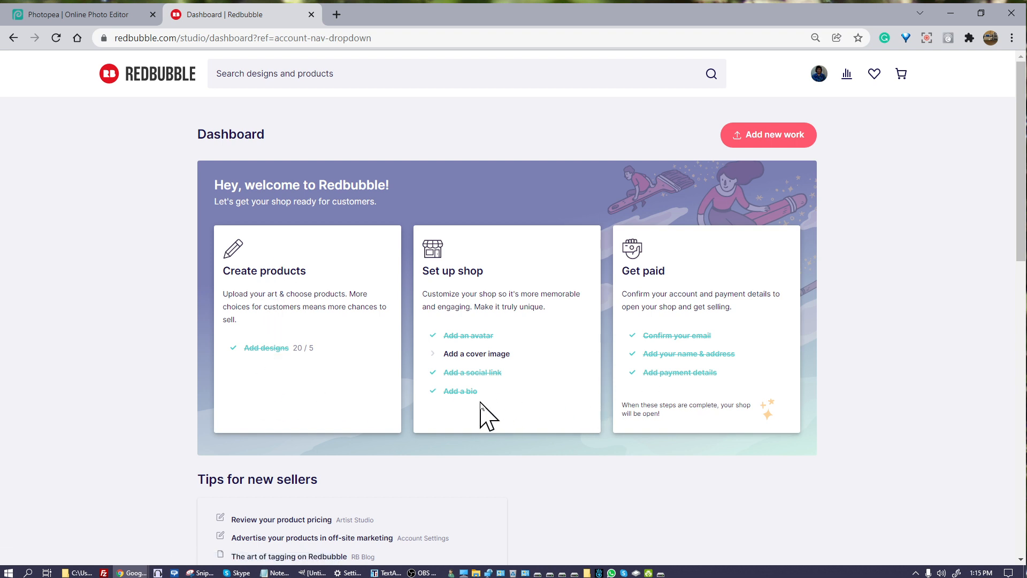
scroll(339, 417, "down", 2)
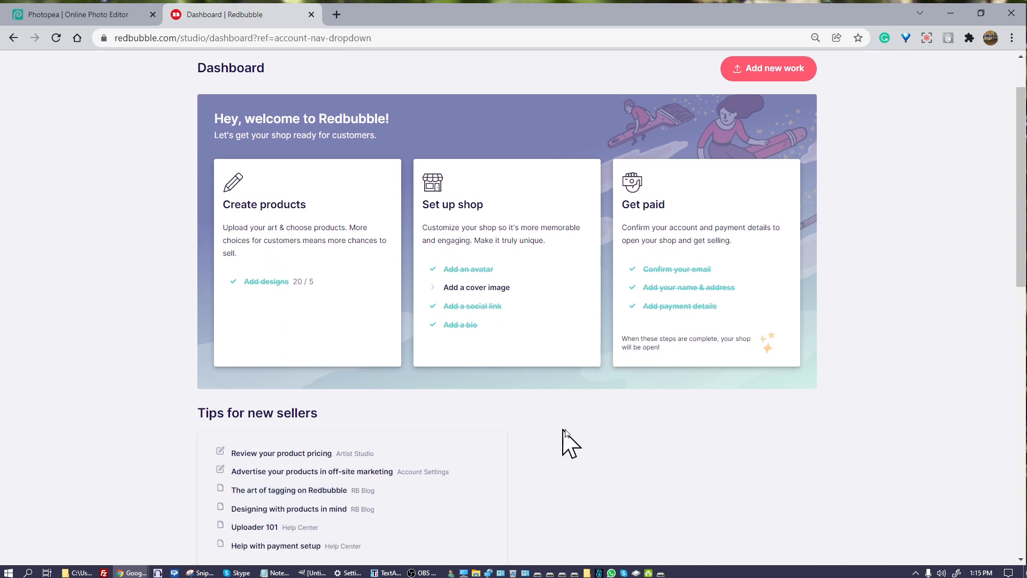
scroll(585, 433, "down", 2)
scroll(587, 428, "up", 4)
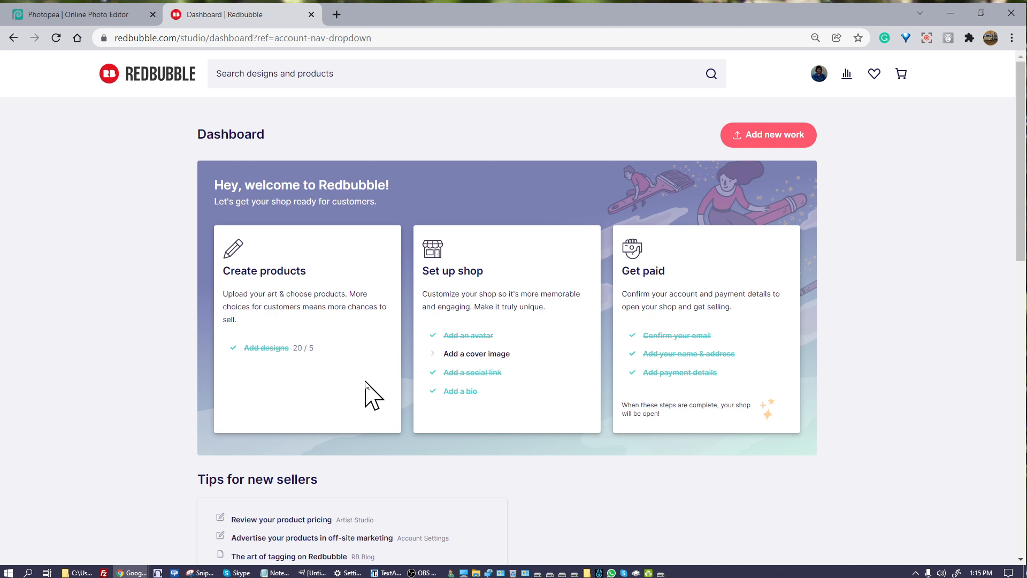
Start a new work and upload the kaleidoscope design image, clearing the file window out of the way.
left_click(780, 134)
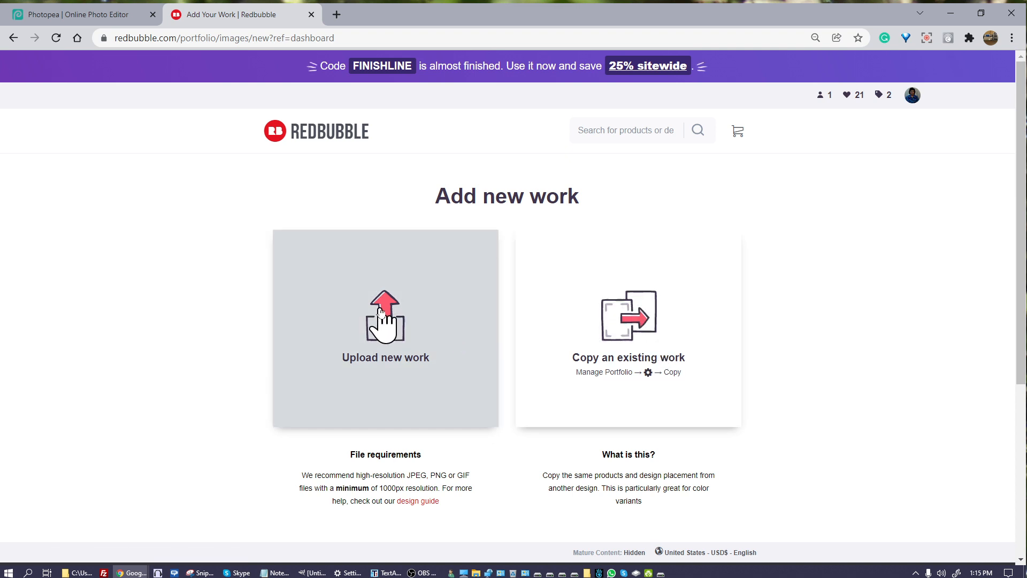
left_click(380, 310)
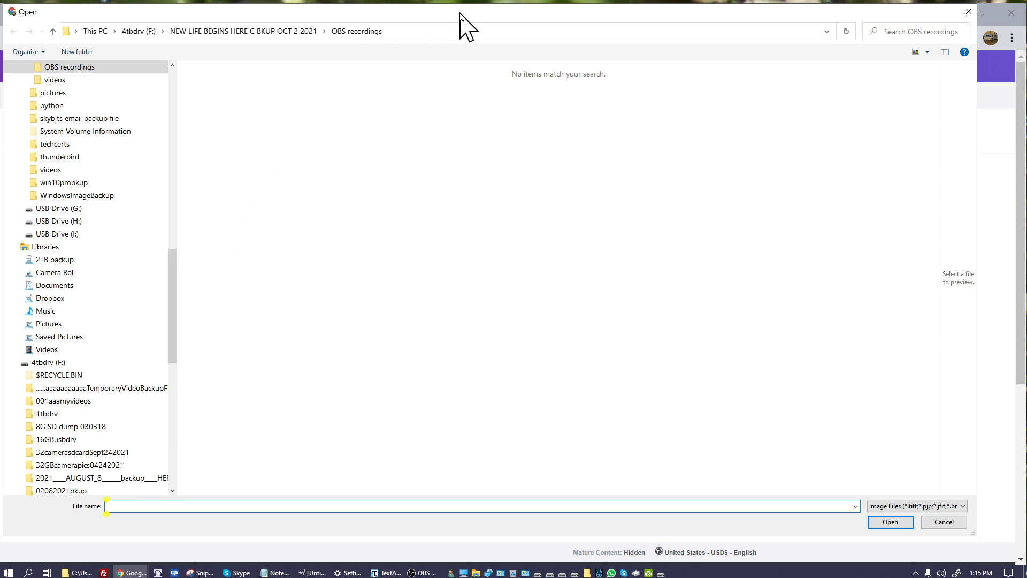
key("Escape")
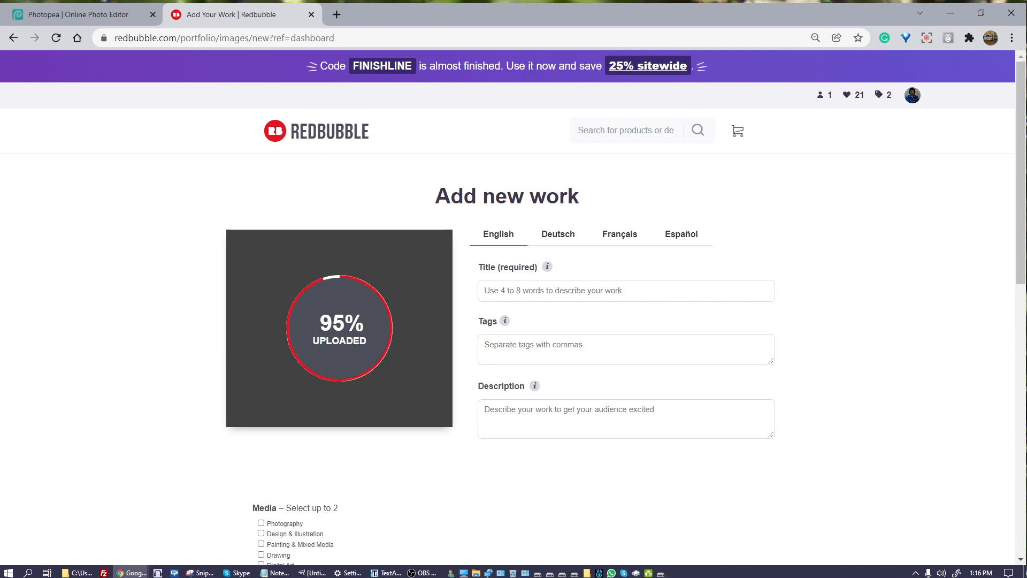
key("alt+Tab")
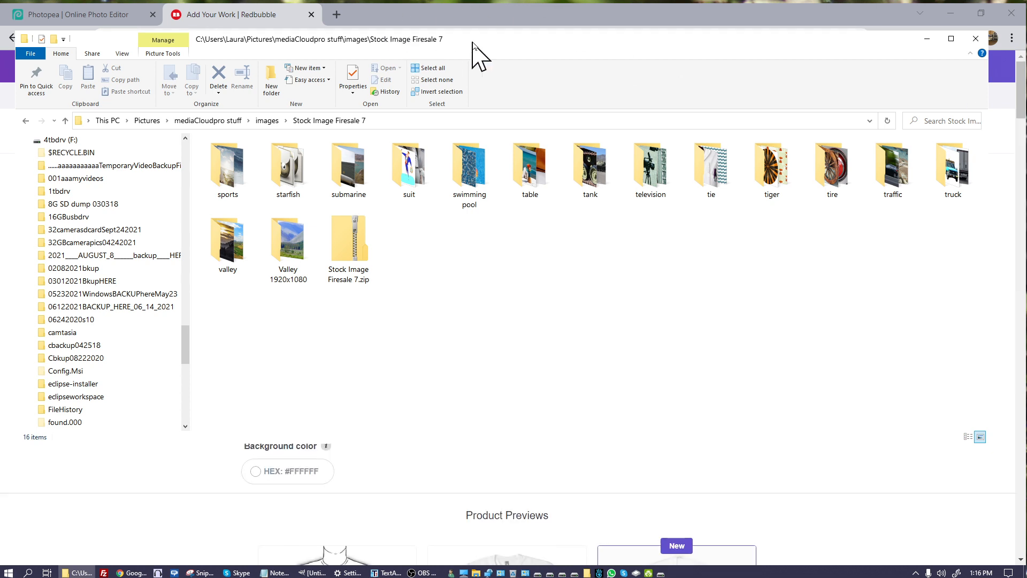
left_click_drag(474, 42, 1026, 43)
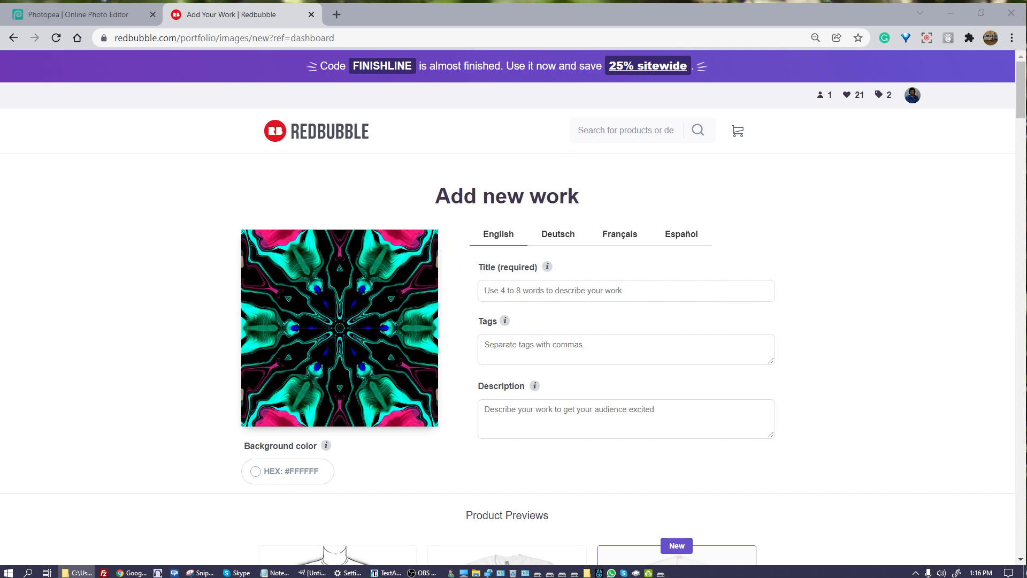
Enable the Large Print Clothing and Caps products for the uploaded design.
scroll(896, 300, "down", 5)
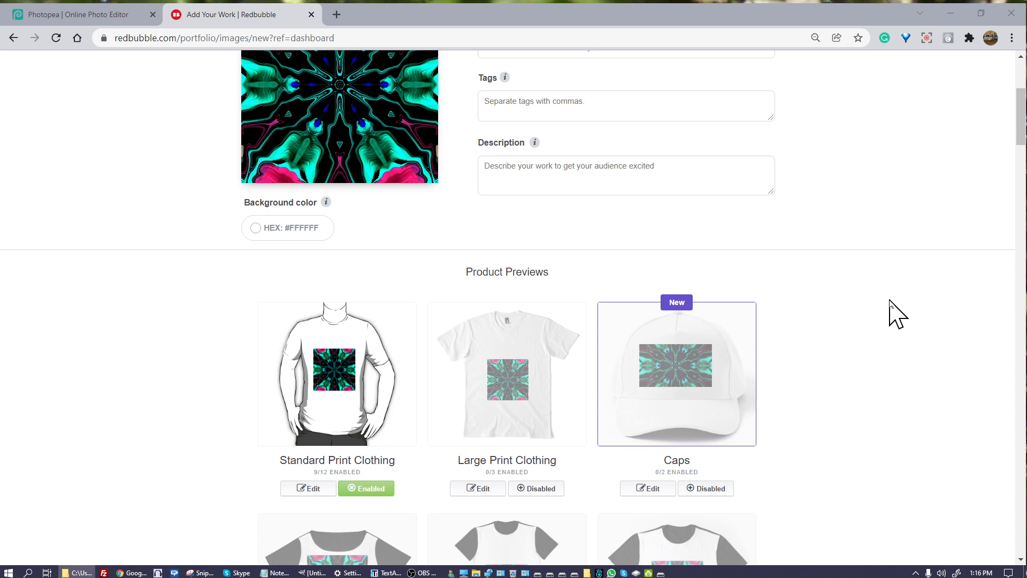
scroll(890, 300, "down", 2)
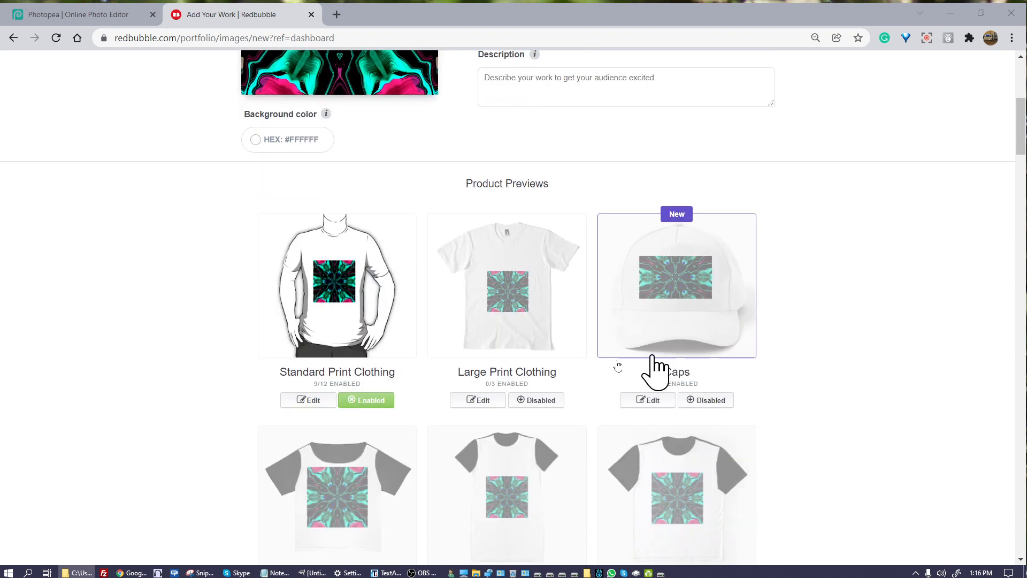
left_click(541, 401)
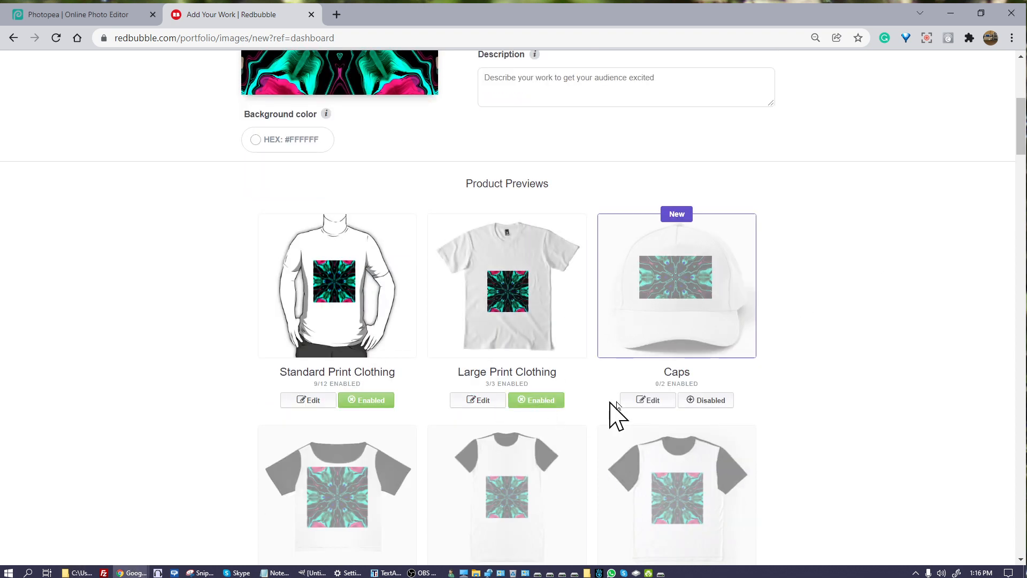
left_click(701, 402)
Enable the design on Graphic T-Shirts, Graphic T-Shirt Dresses, Chiffon Tops and A-Line Dresses.
scroll(863, 399, "down", 3)
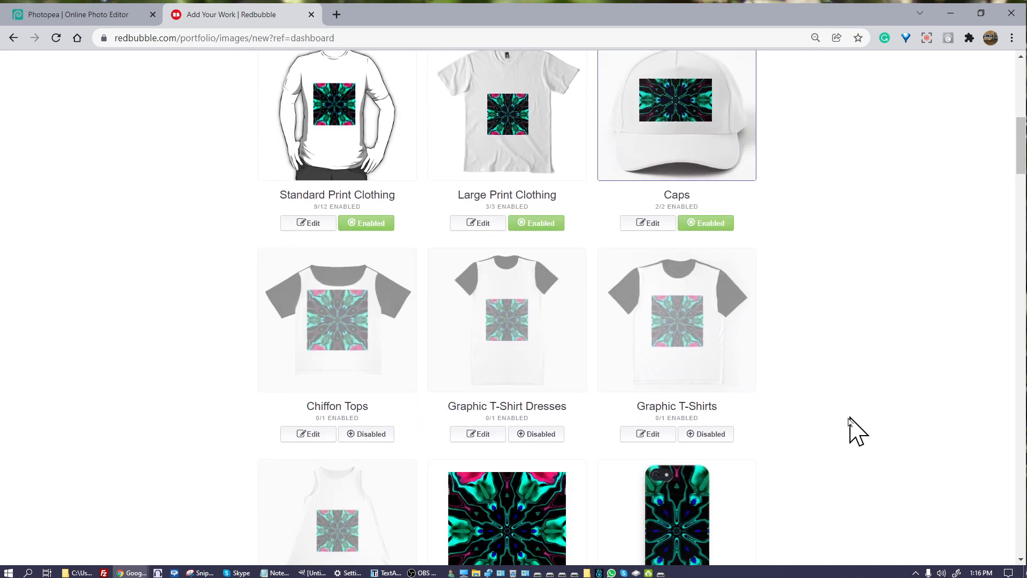
left_click(703, 434)
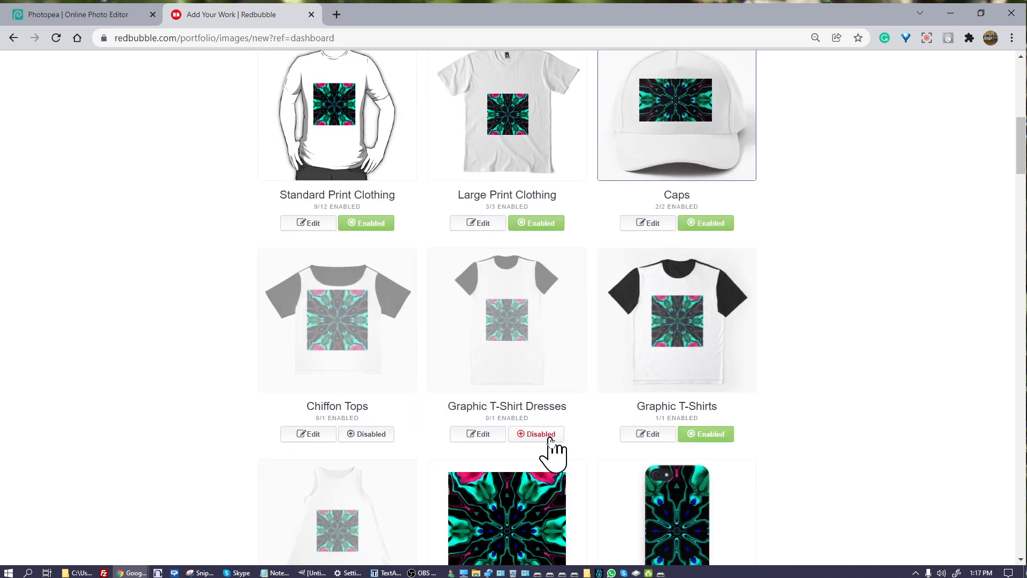
left_click(543, 434)
left_click(357, 434)
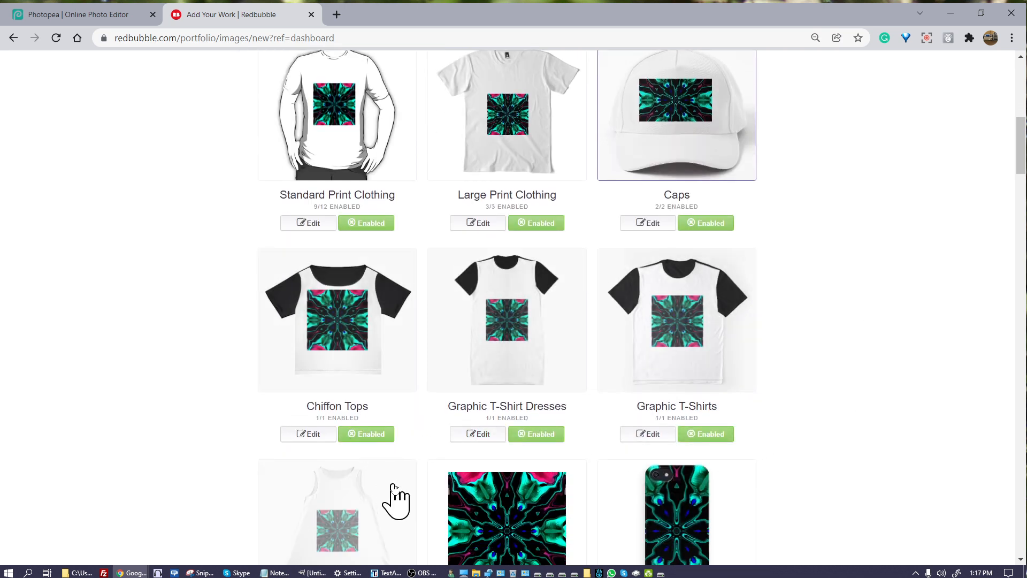
scroll(407, 507, "down", 2)
scroll(407, 507, "down", 1)
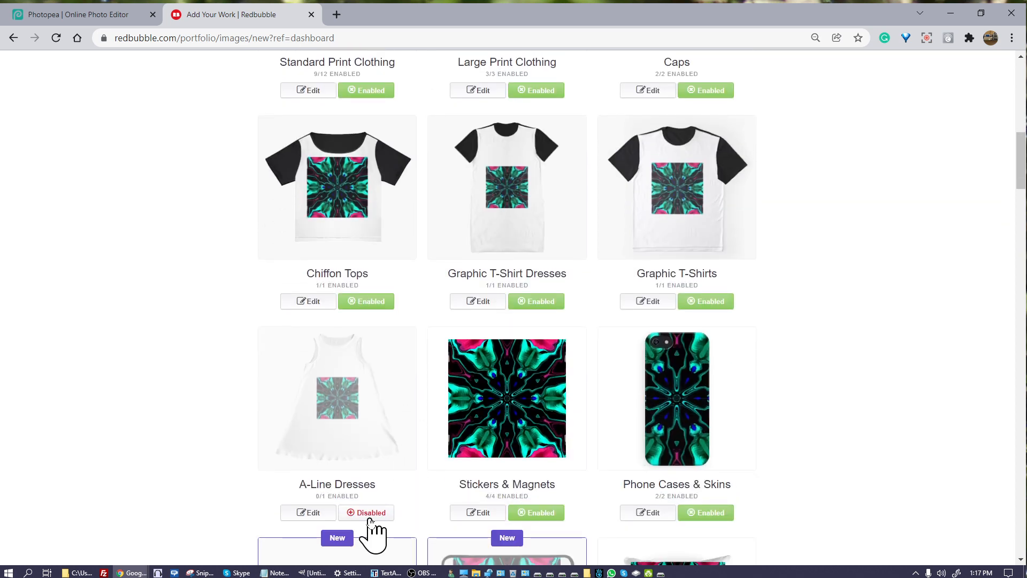
left_click(367, 513)
Open the design editor for Phone Cases & Skins and look over its image settings.
scroll(900, 401, "down", 2)
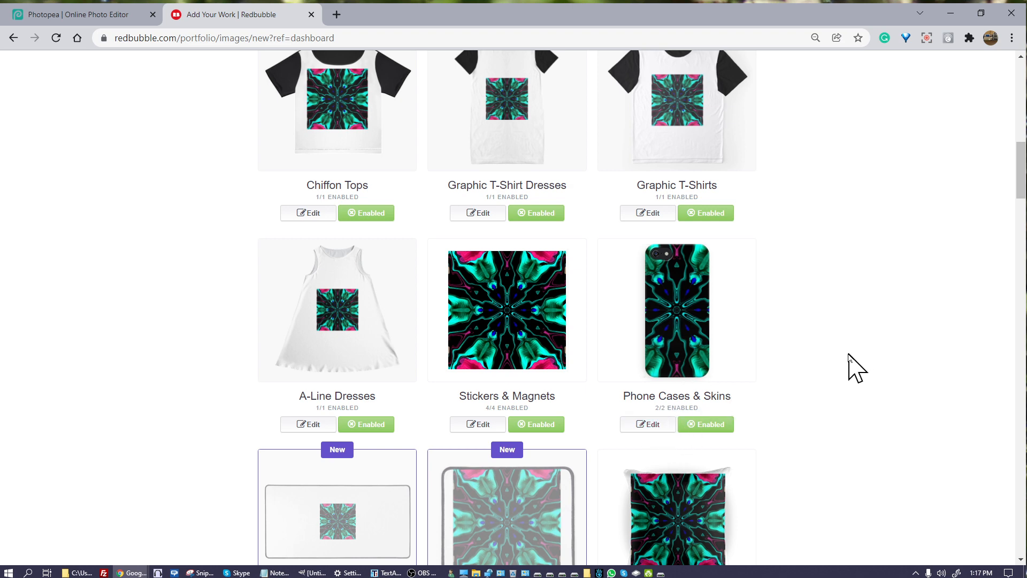
scroll(845, 368, "down", 2)
scroll(845, 368, "down", 1)
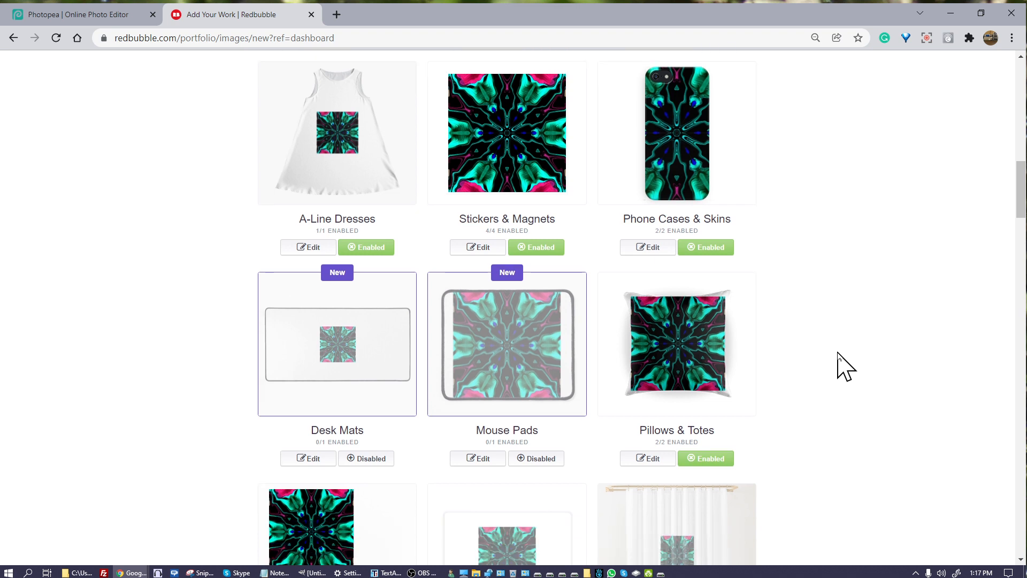
left_click(649, 249)
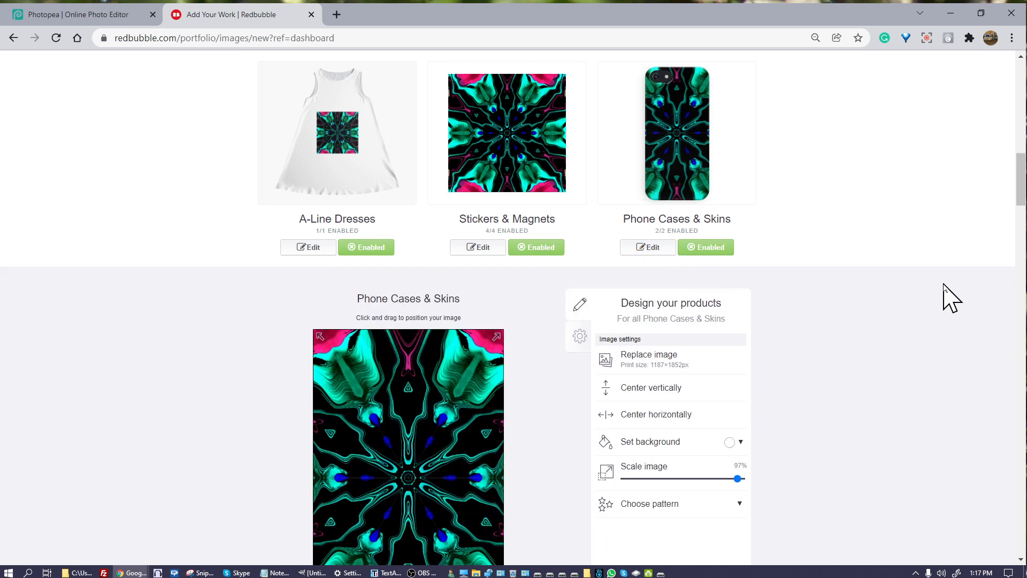
scroll(946, 297, "down", 1)
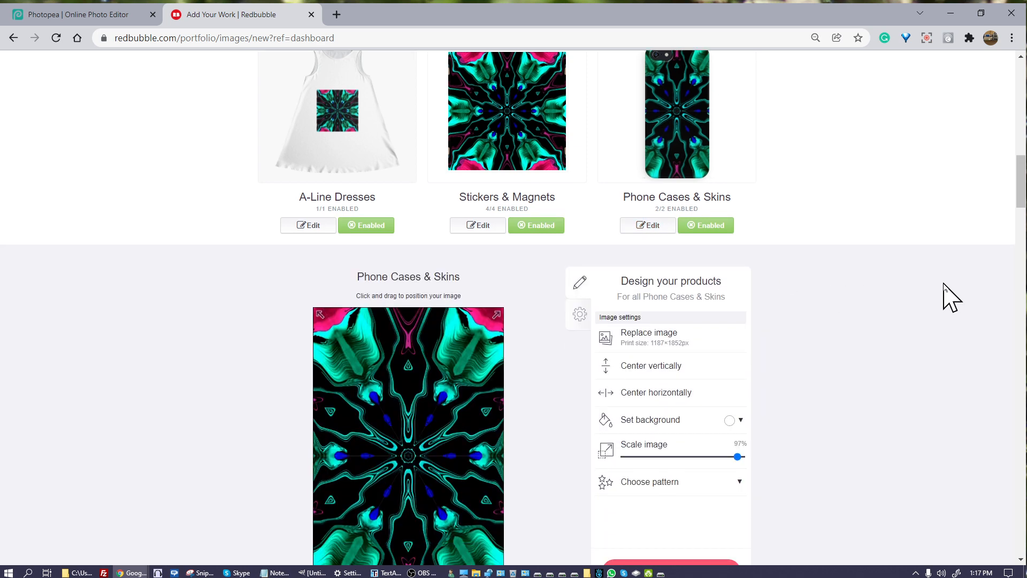
scroll(946, 297, "up", 1)
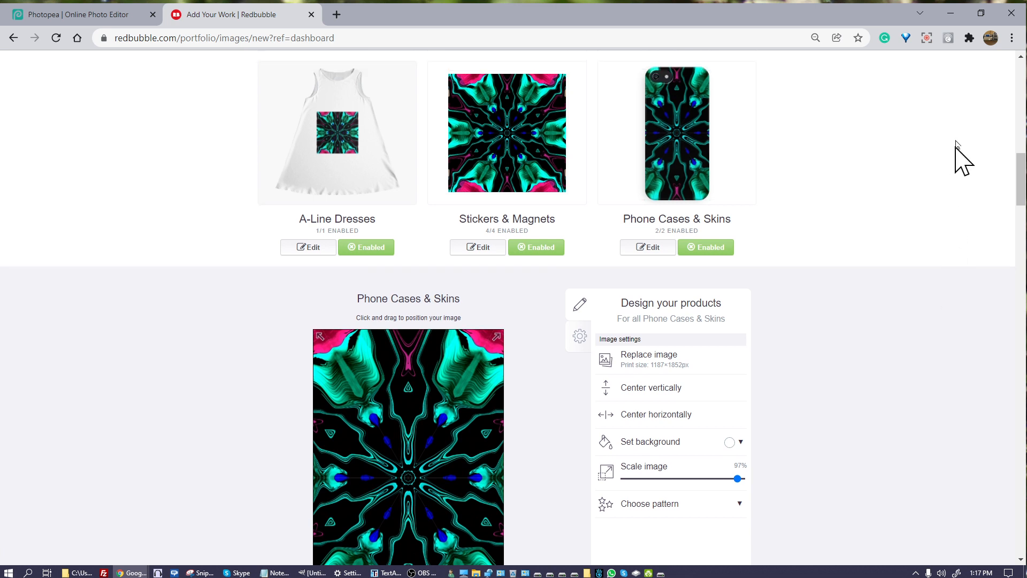
left_click(1011, 37)
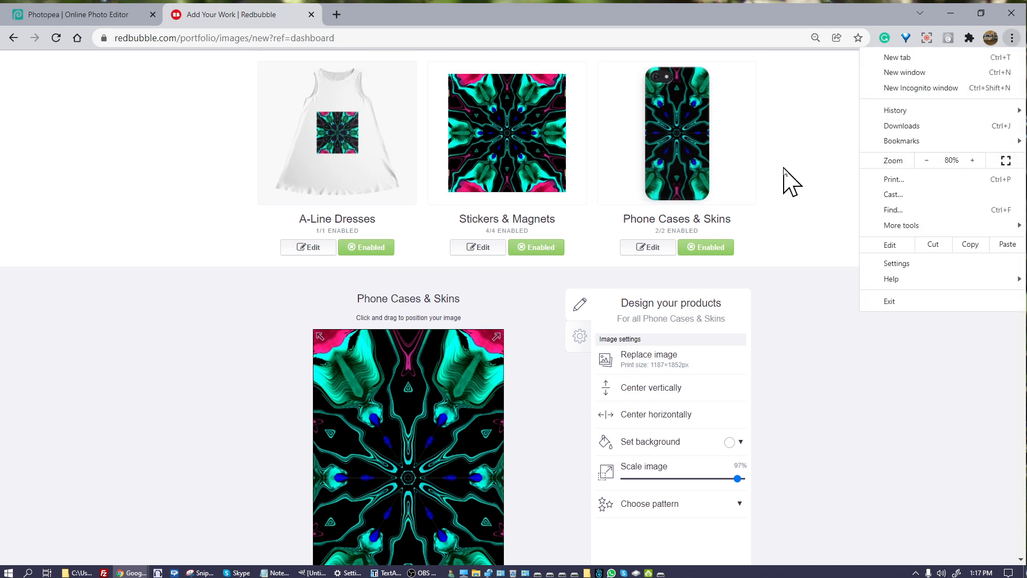
left_click(823, 371)
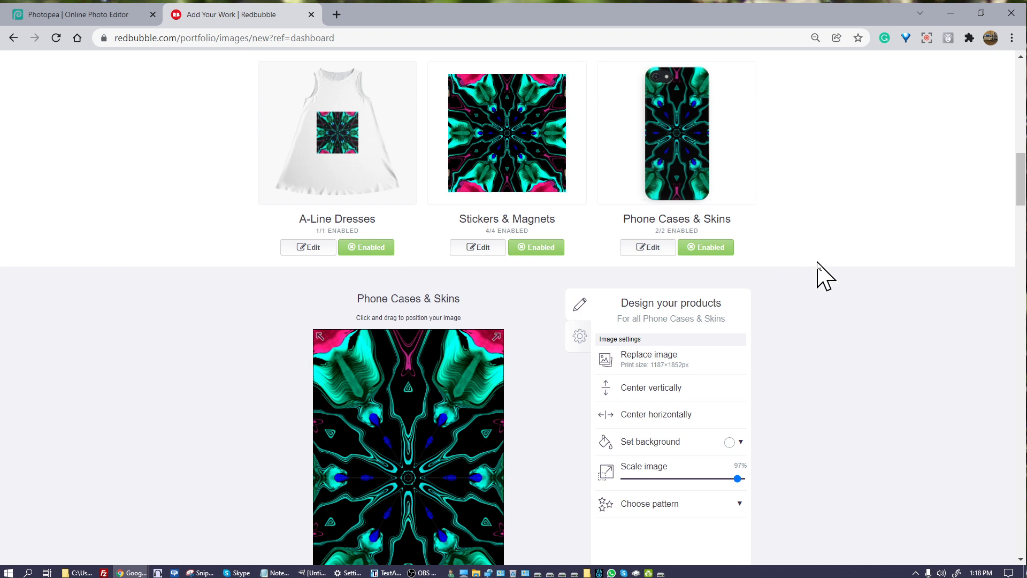
Disable A-Line Dresses and check the required print size for replacing the Phone Cases & Skins image.
left_click(367, 249)
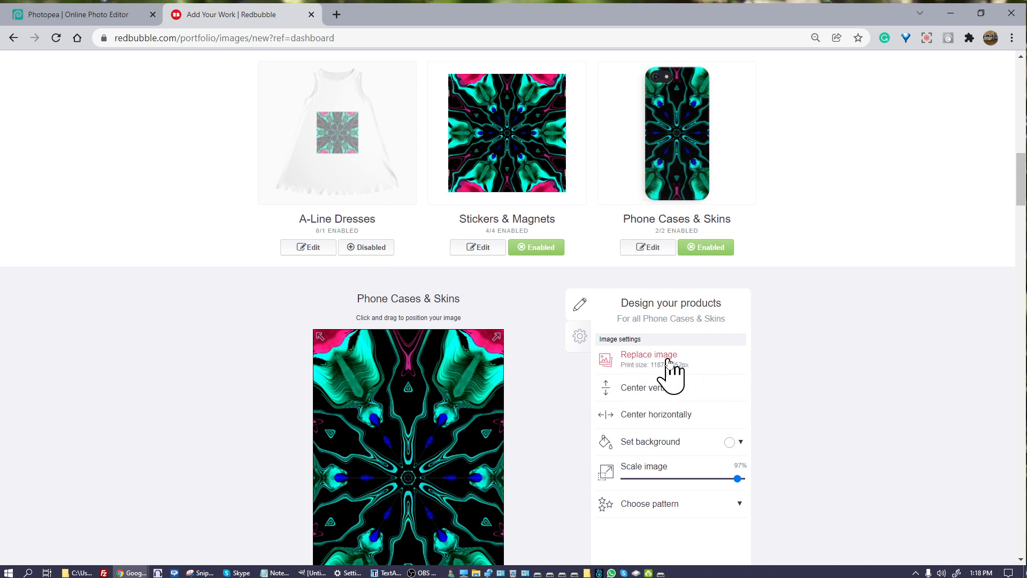
left_click(668, 356)
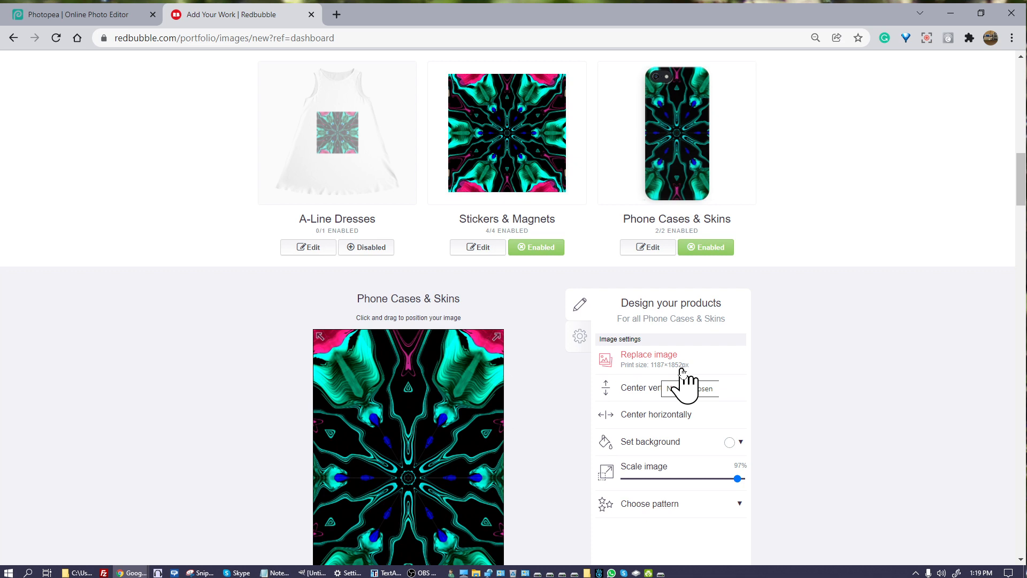
Switch to Photopea and start a new project with a width of 1157 pixels.
left_click(58, 15)
left_click(13, 61)
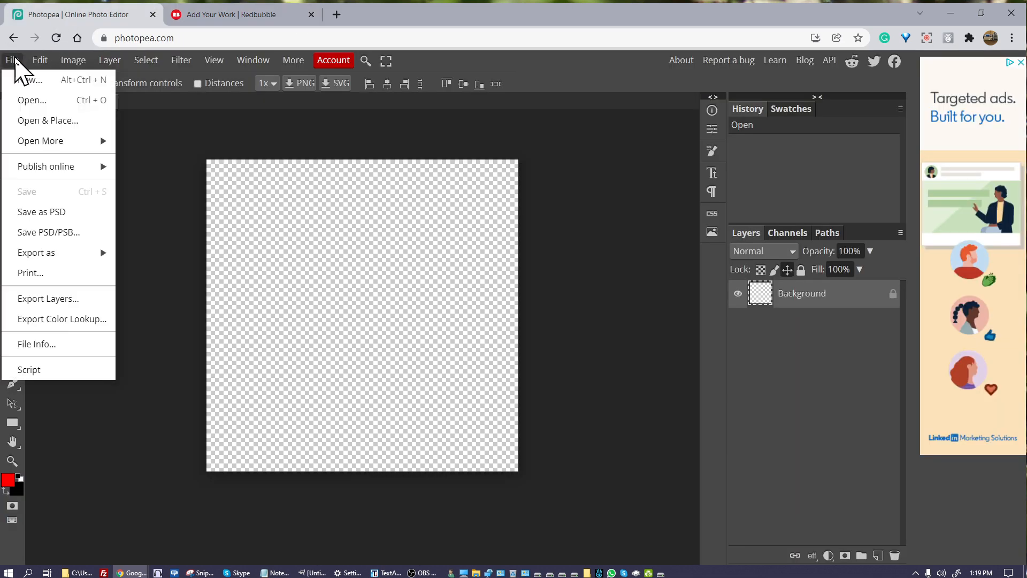
left_click(22, 82)
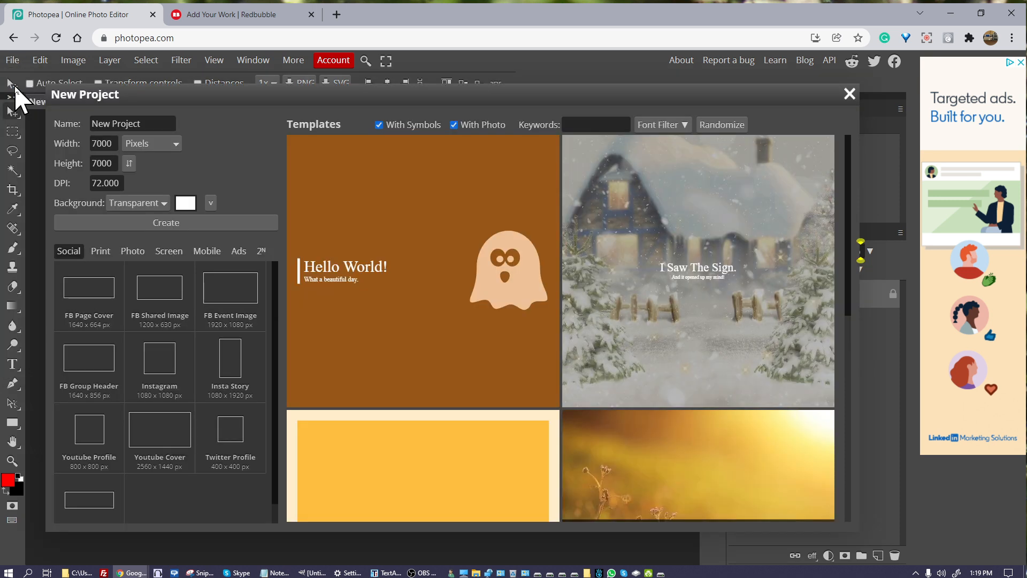
left_click(115, 144)
type("1157")
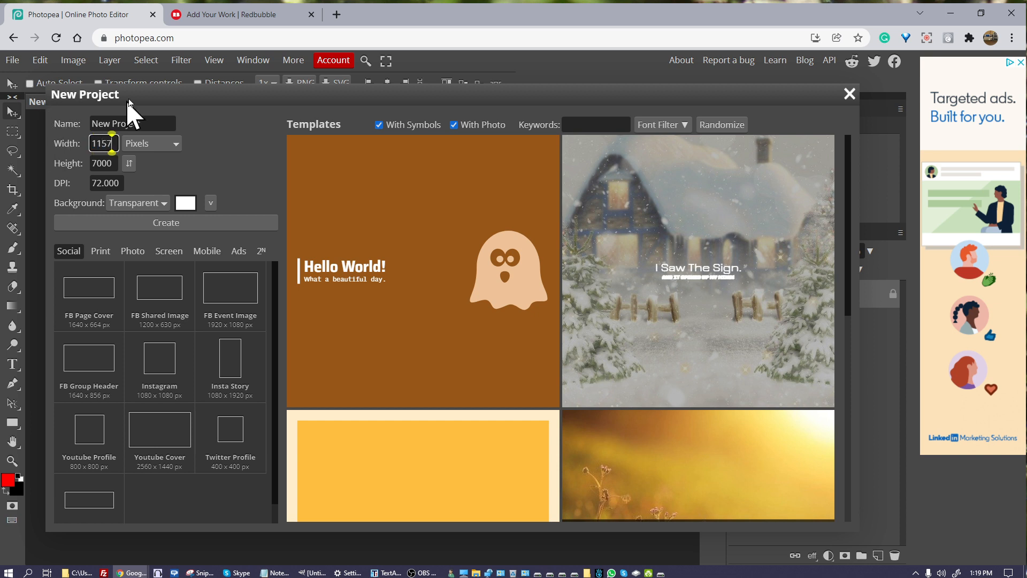
Set the new project's height to 1852 pixels, rechecking the Phone Cases & Skins print size on Redbubble.
left_click(117, 163)
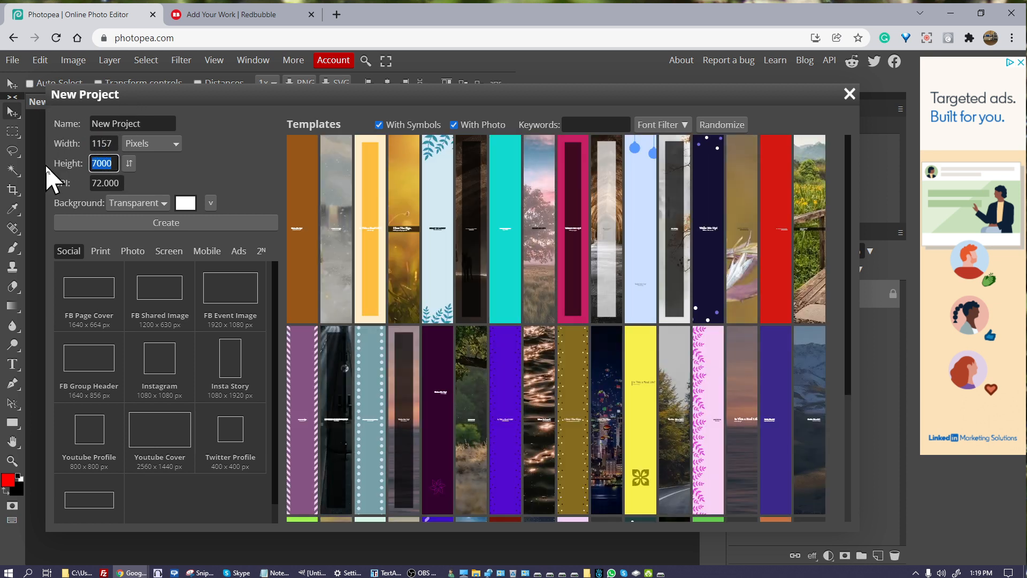
type("18")
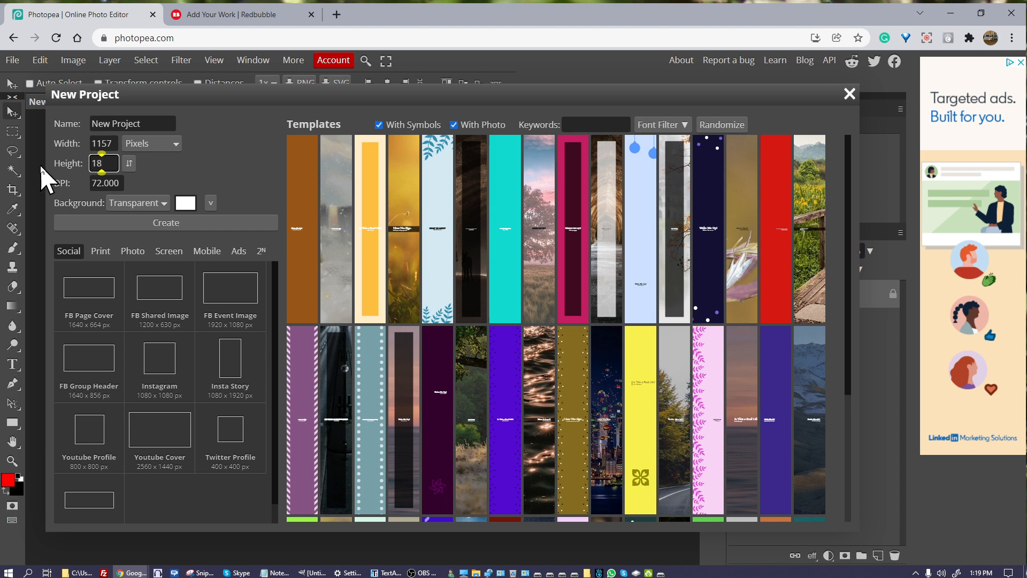
left_click(216, 16)
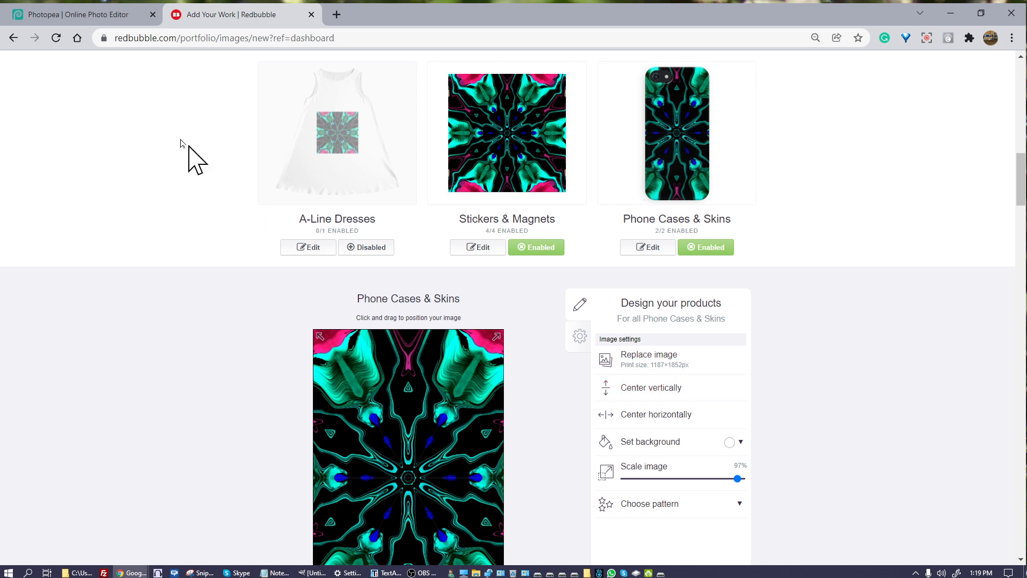
left_click(58, 16)
left_click(99, 160)
type("1852")
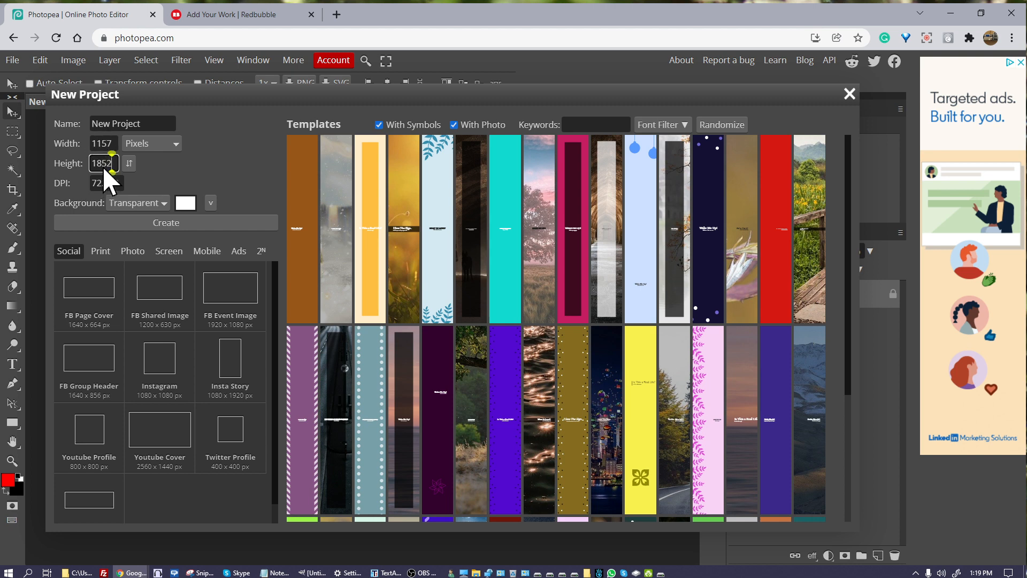
Name the new project "phcases and skins", keep its background Transparent, and create it.
left_click(148, 124)
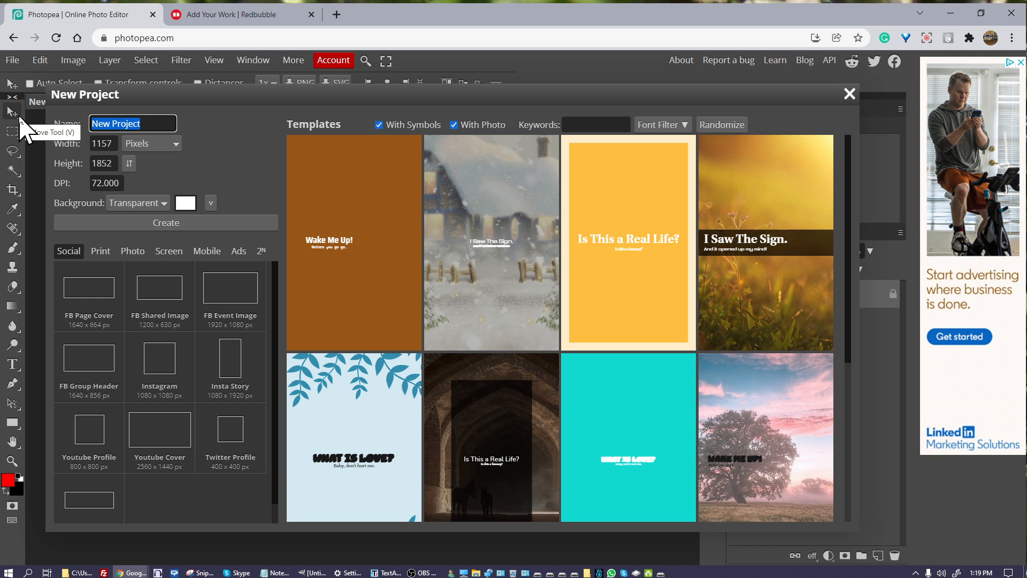
type("phcases and skins")
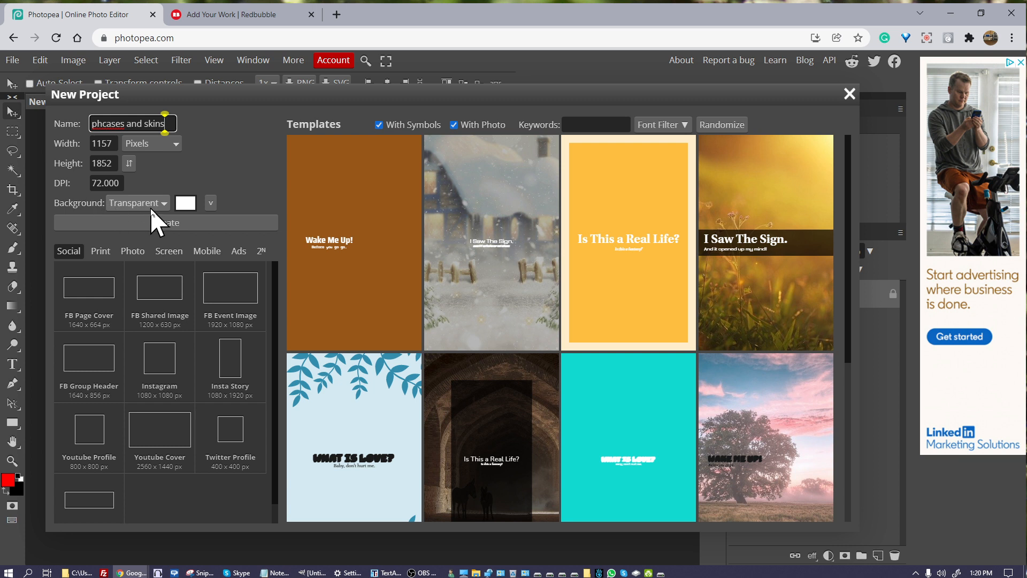
left_click(167, 205)
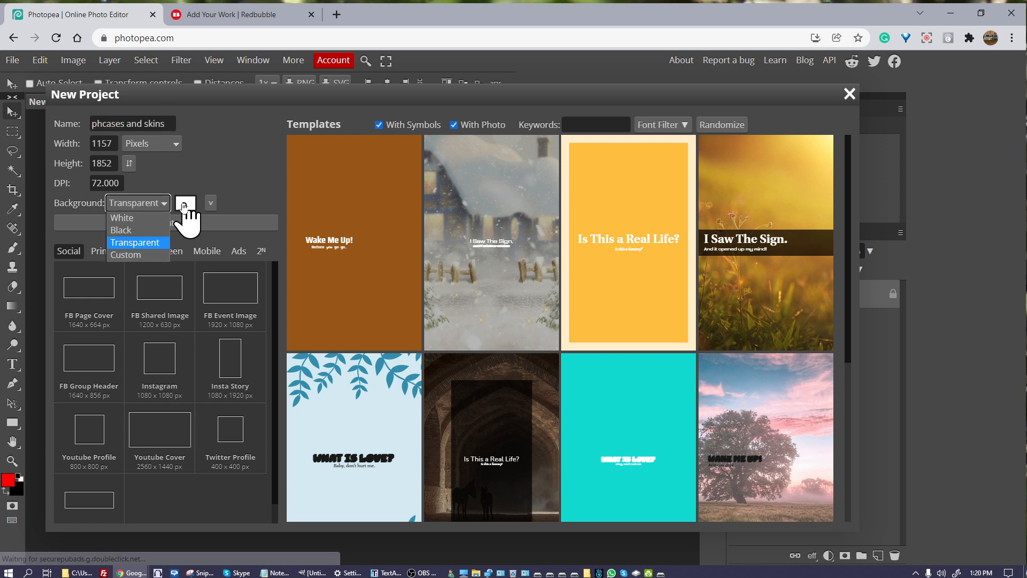
left_click(134, 243)
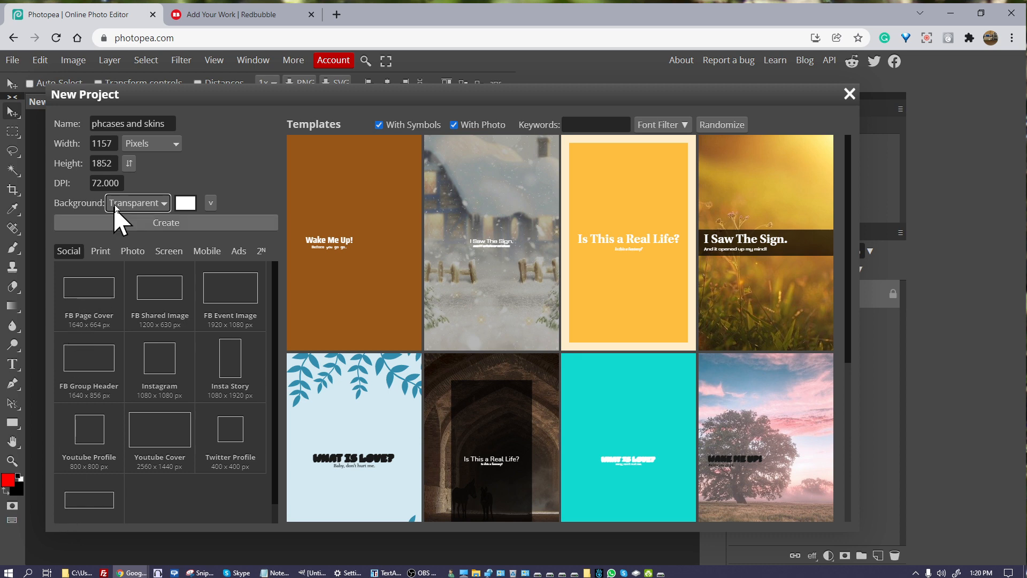
left_click(134, 228)
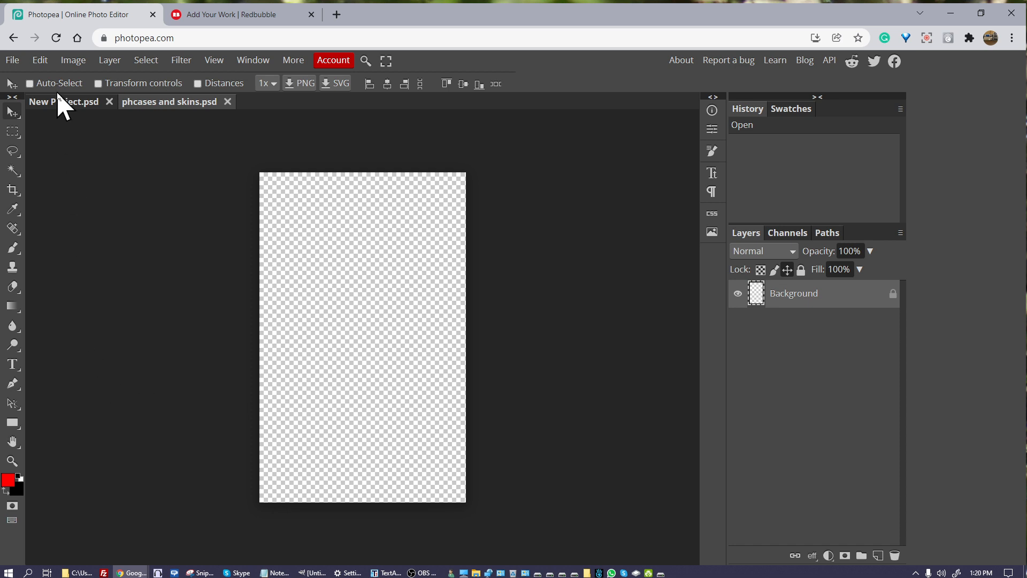
Place the 6000x6000 kaleidoscope droplet image in the project and stretch it to cover the whole canvas, about 19.6% wide and 31.6% high.
left_click(16, 63)
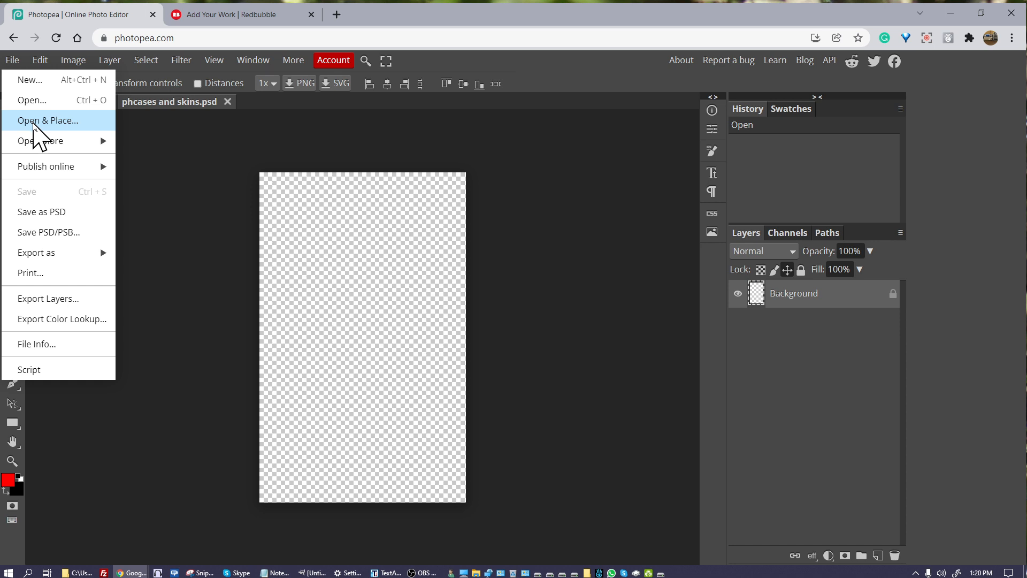
left_click(33, 121)
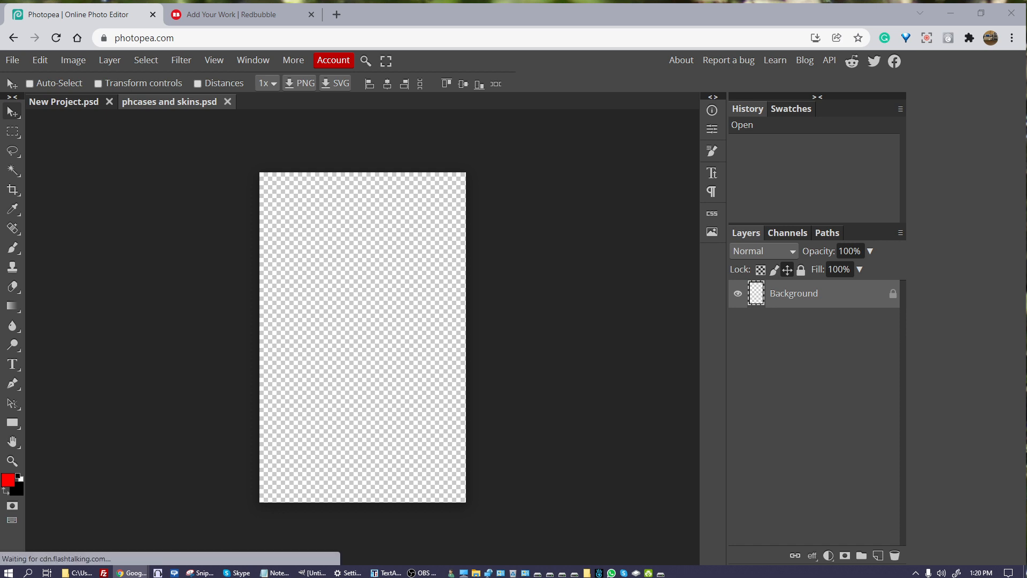
left_click_drag(1026, 321, 381, 329)
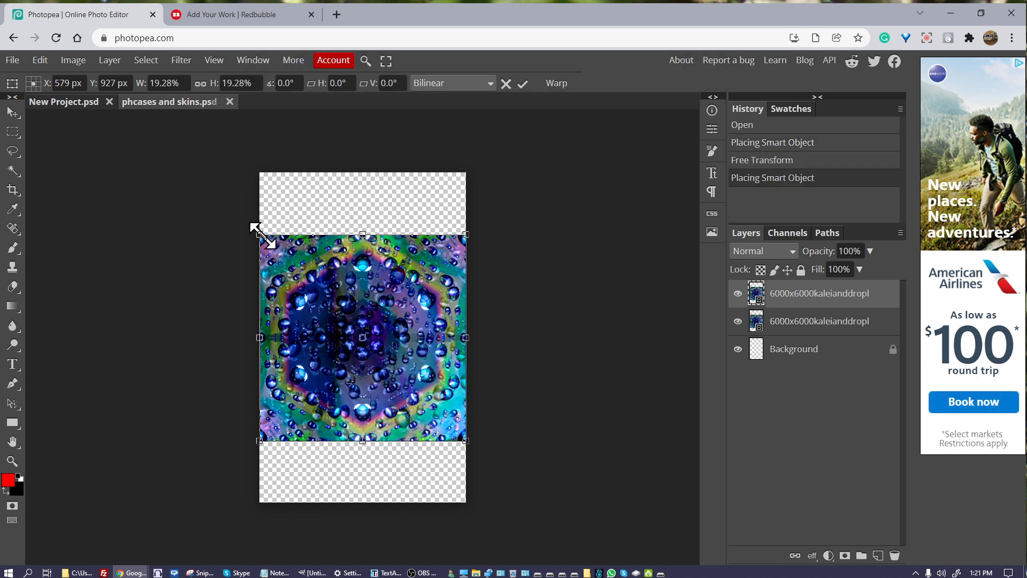
left_click_drag(261, 236, 256, 172)
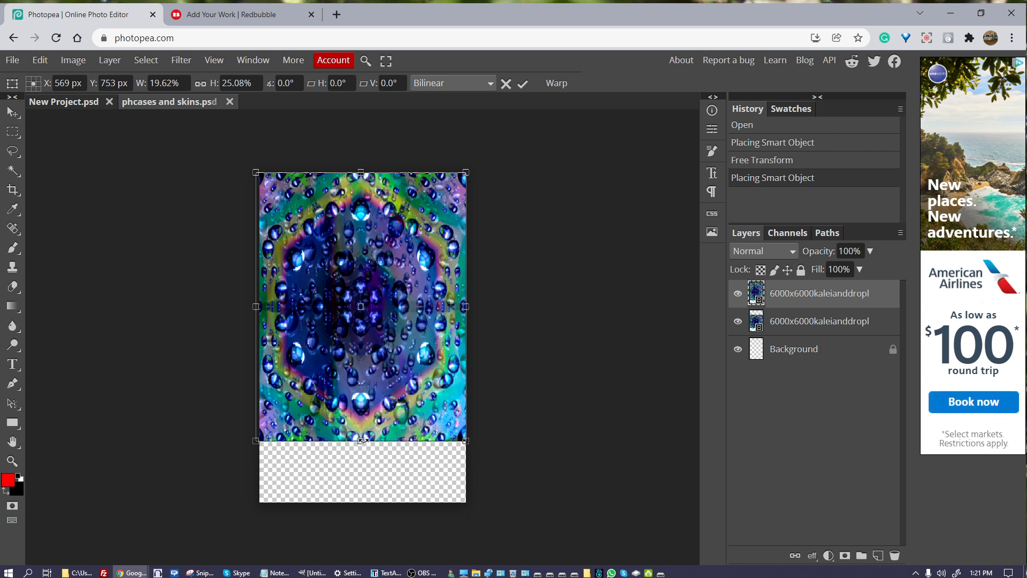
left_click_drag(362, 440, 363, 510)
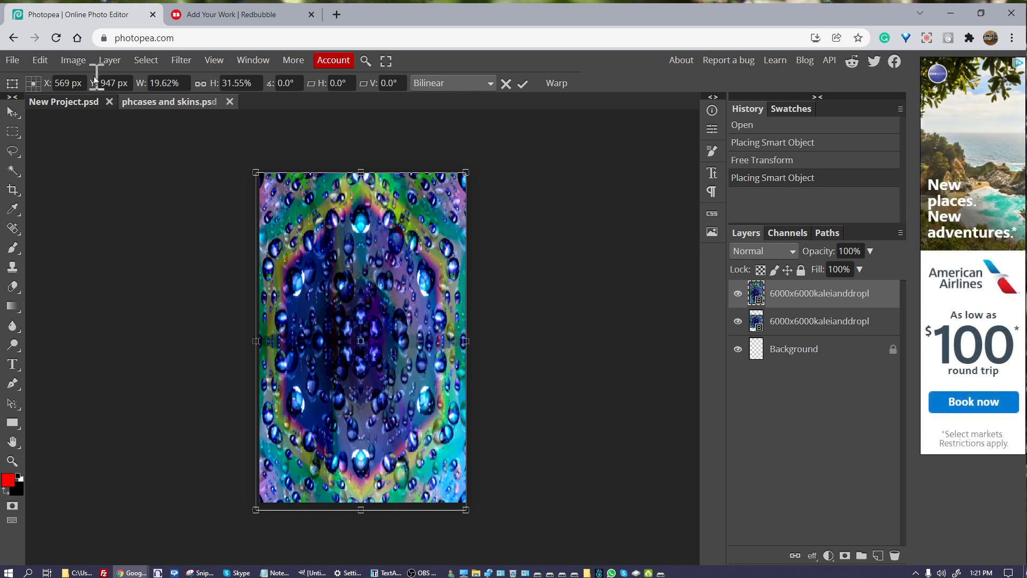
Export the design as a PNG named "phcases and skins" at 1157 by 1852 px and 100% quality.
left_click(21, 61)
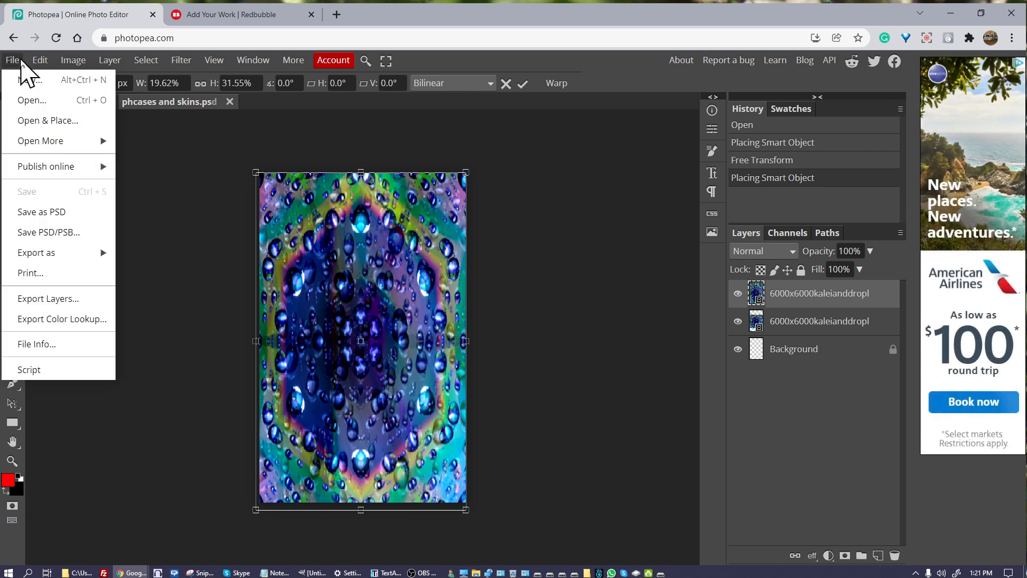
mouse_move(46, 261)
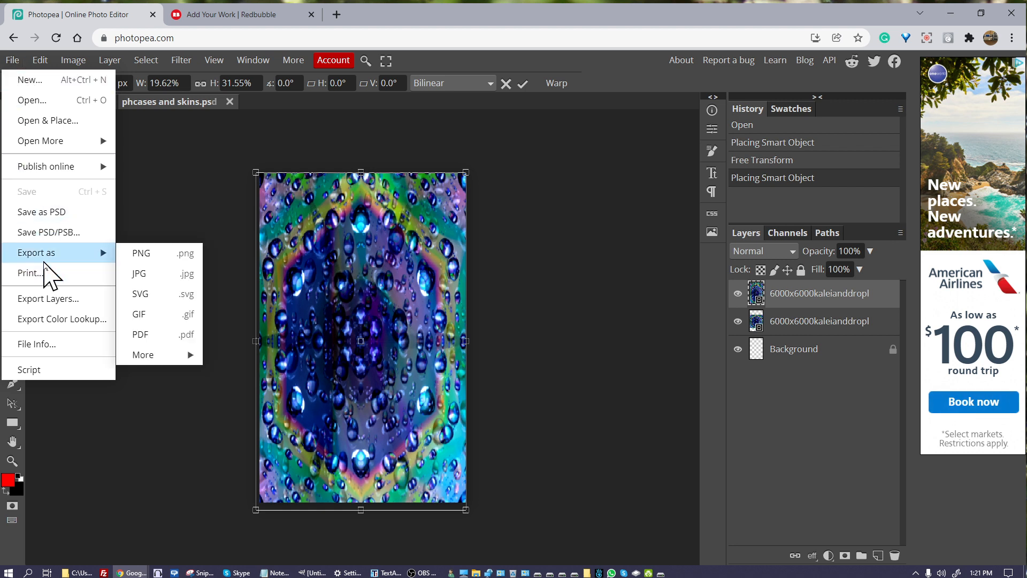
left_click(153, 254)
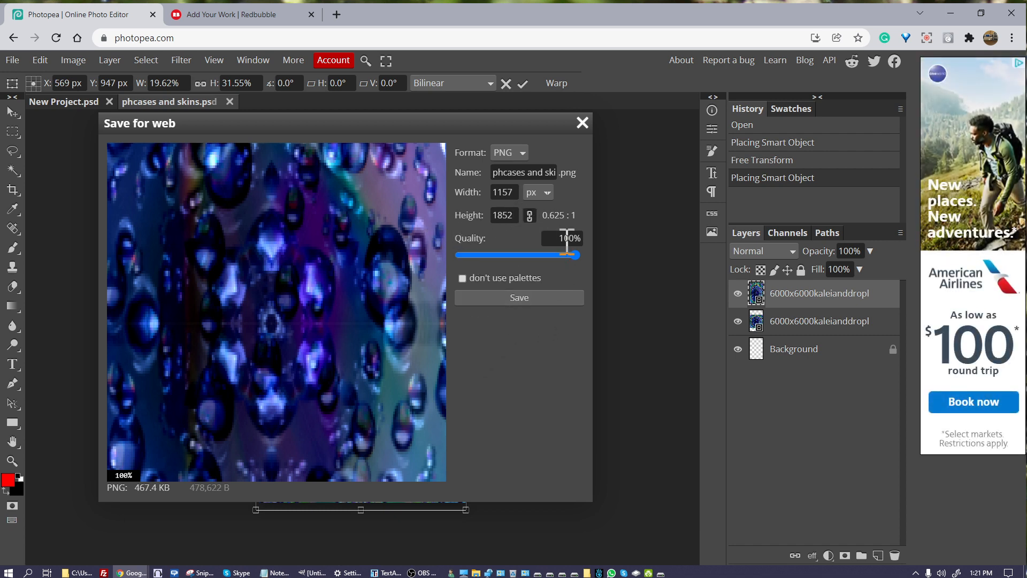
left_click(527, 308)
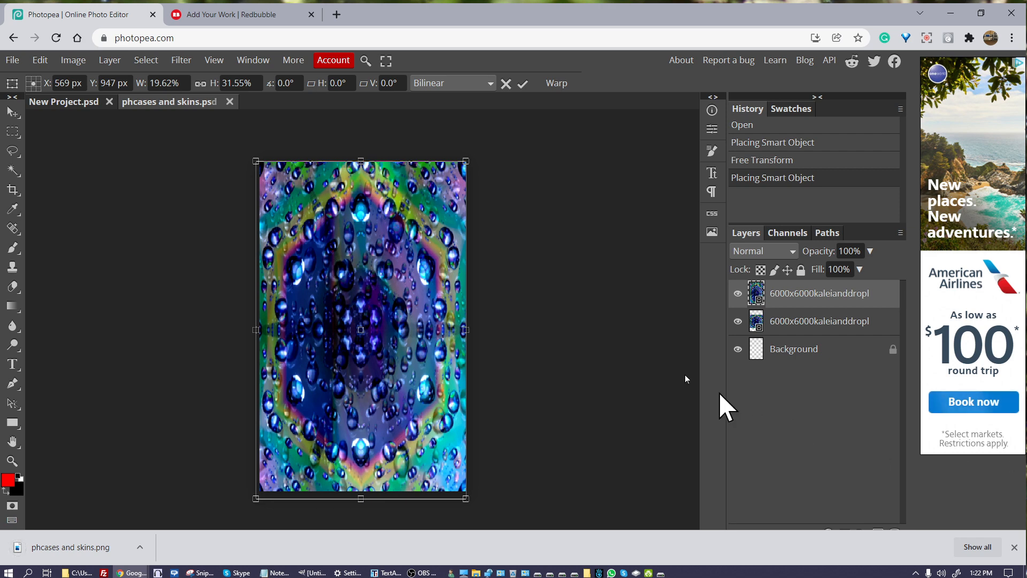
Switch to Redbubble, replace the Phone Cases & Skins image with phcases and skins.png, and reopen that product's design editor.
left_click(239, 21)
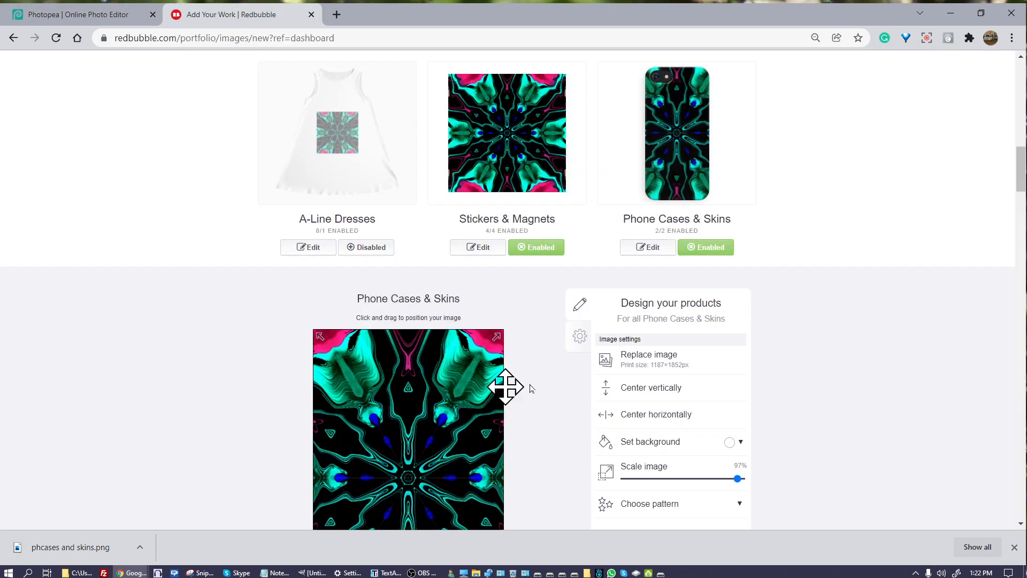
left_click(689, 354)
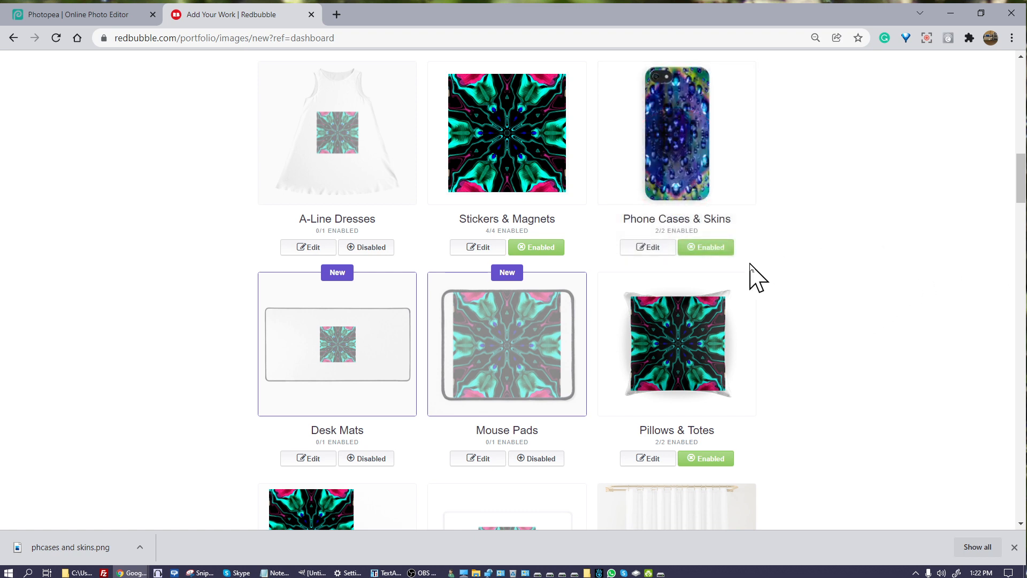
left_click(651, 249)
scroll(867, 355, "down", 2)
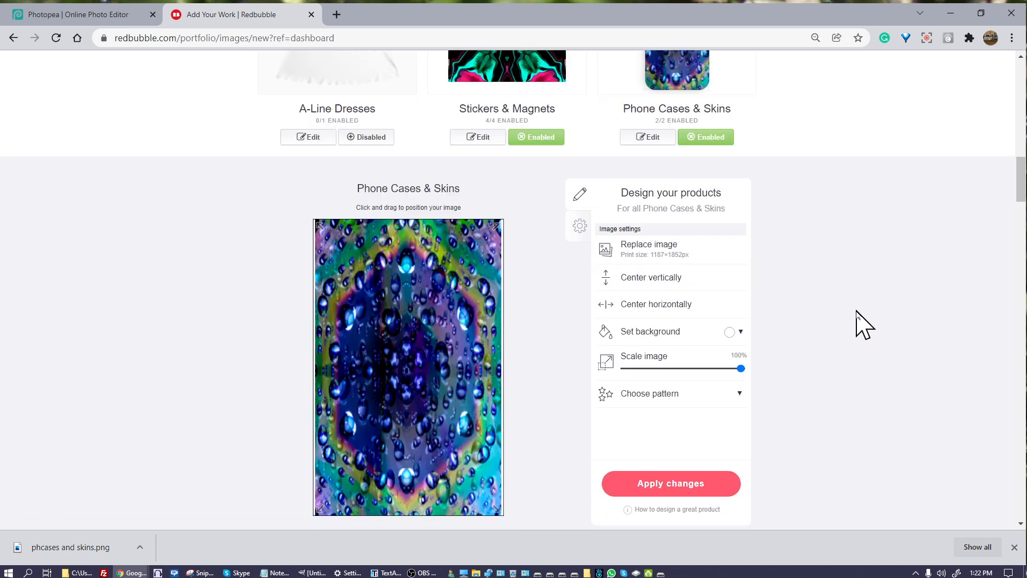
scroll(863, 324, "down", 2)
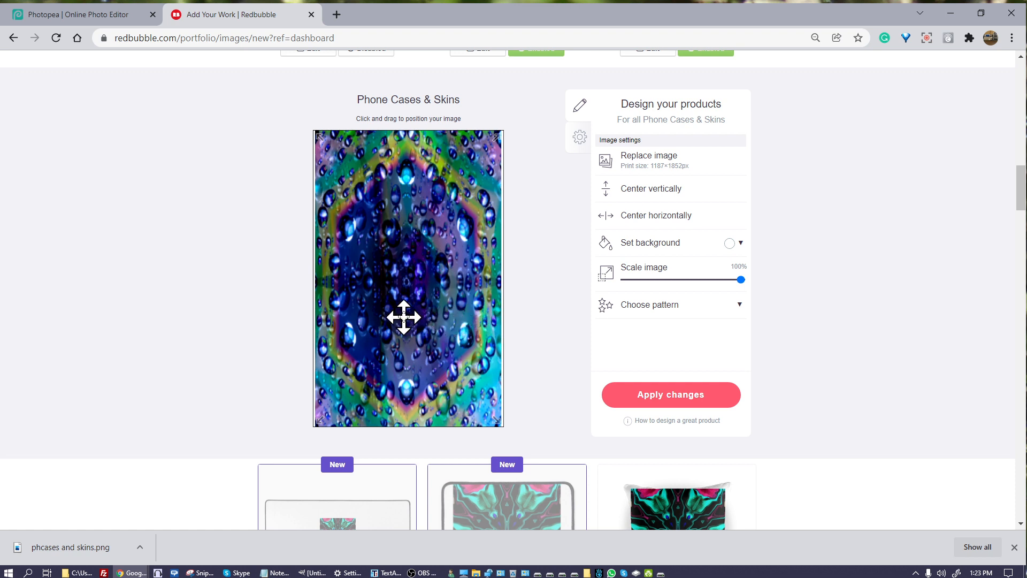
Center the replaced Phone Cases & Skins image vertically and horizontally in its print area.
mouse_move(412, 315)
left_mouse_down()
mouse_move(424, 314)
mouse_move(403, 314)
mouse_move(412, 314)
left_mouse_up()
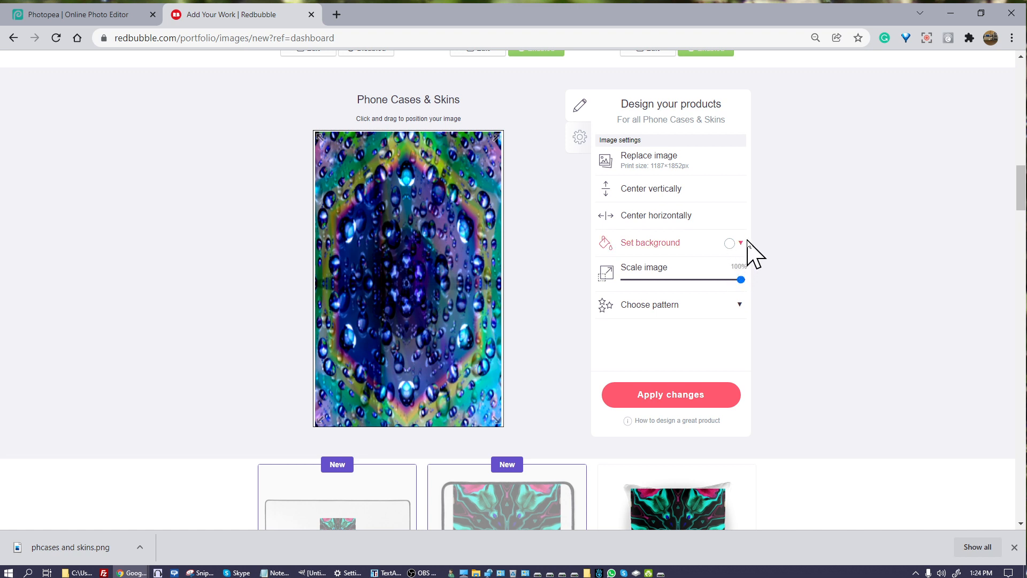
left_click(656, 193)
left_click(653, 214)
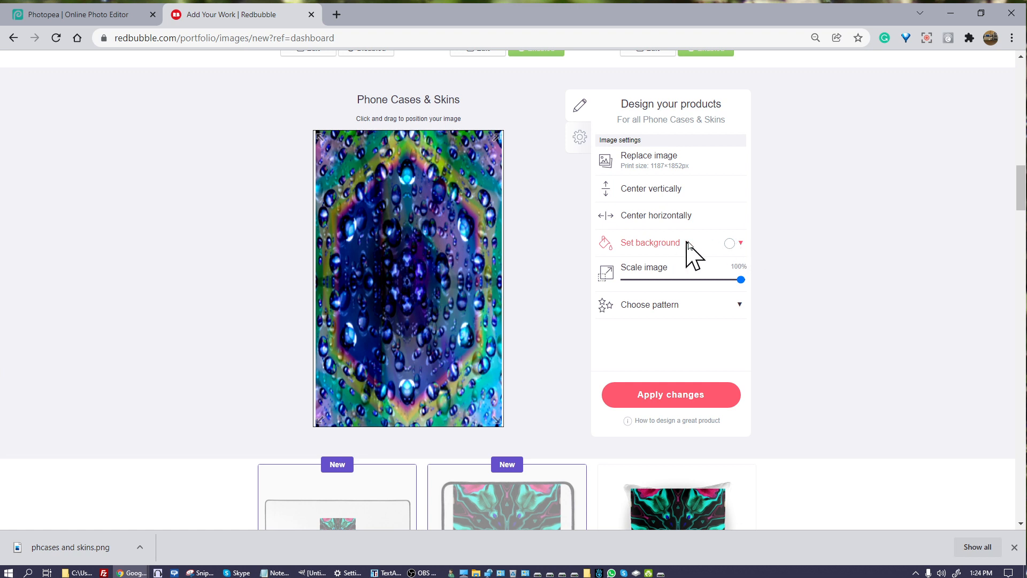
Set the Phone Cases & Skins background to a muted green, #5c9a61, by trying out several green shades.
left_click(742, 243)
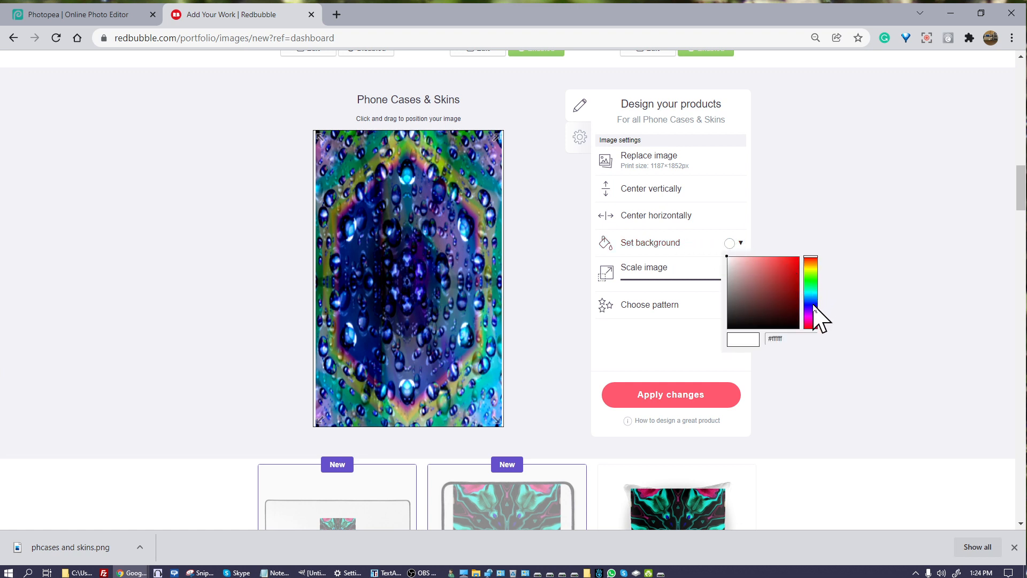
left_click(810, 285)
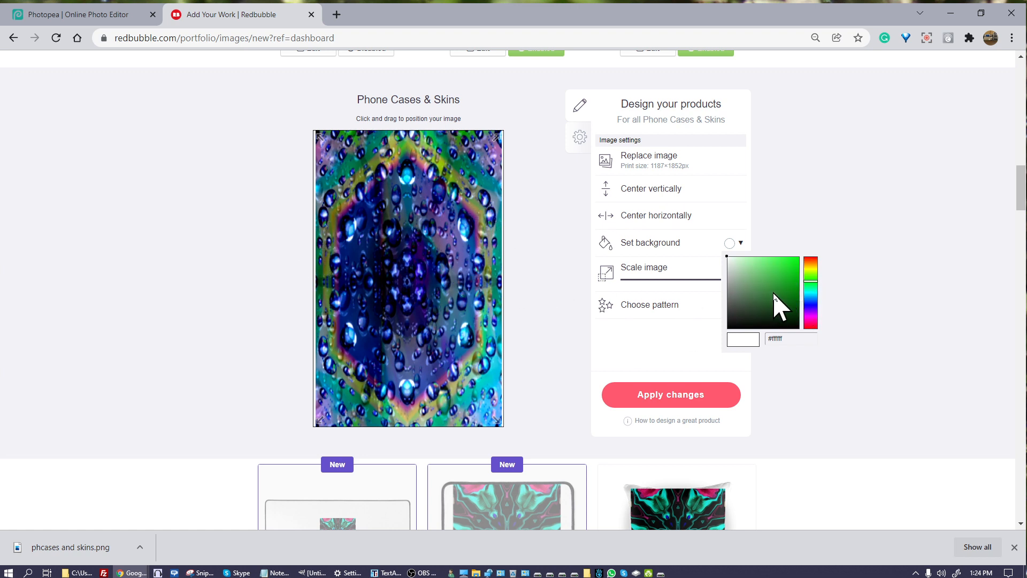
left_click(768, 307)
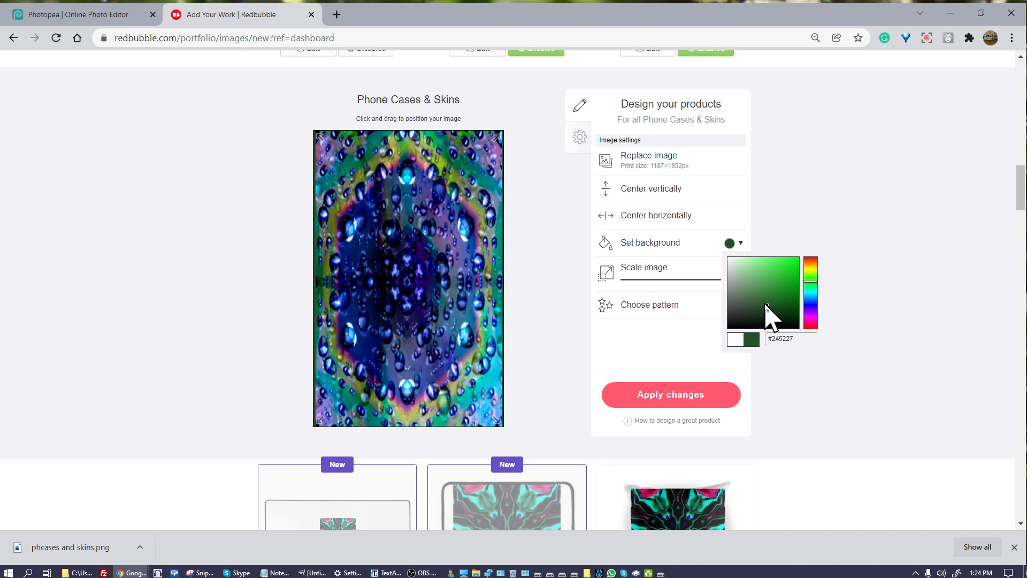
mouse_move(766, 303)
left_mouse_down()
mouse_move(749, 303)
mouse_move(762, 314)
mouse_move(792, 298)
mouse_move(775, 321)
mouse_move(767, 287)
left_mouse_up()
left_click(783, 312)
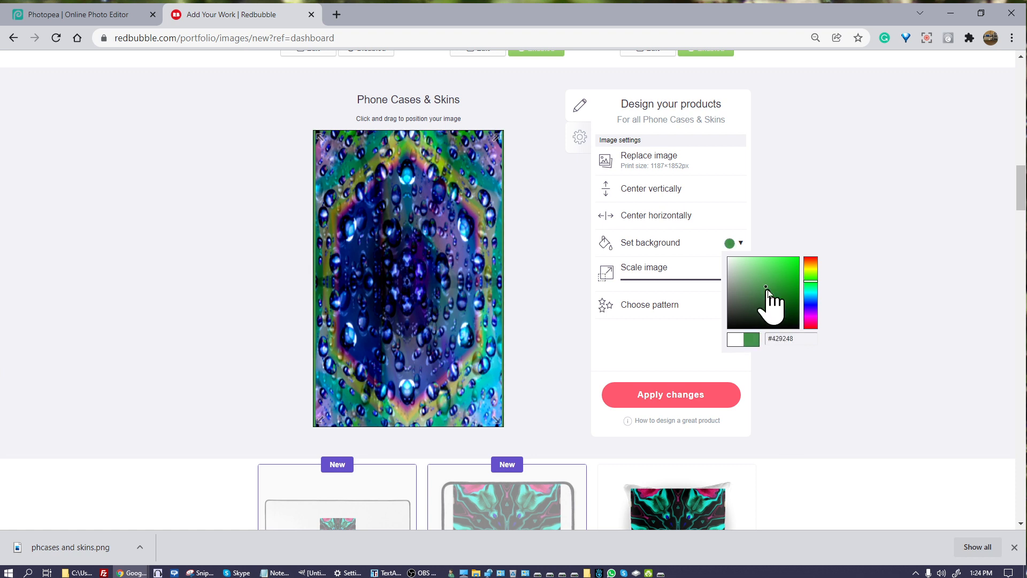
left_click_drag(767, 288, 763, 293)
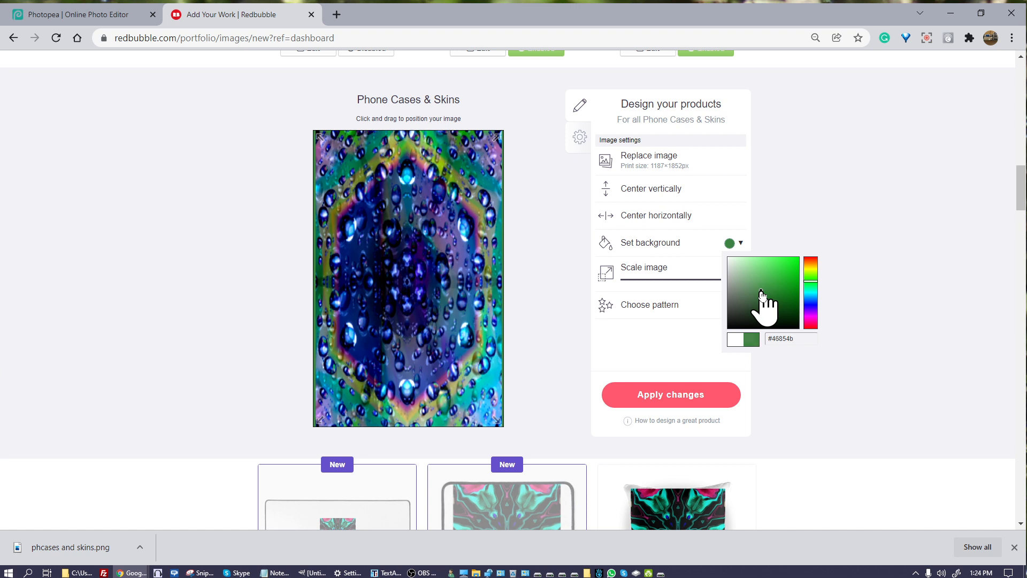
left_click_drag(761, 293, 754, 291)
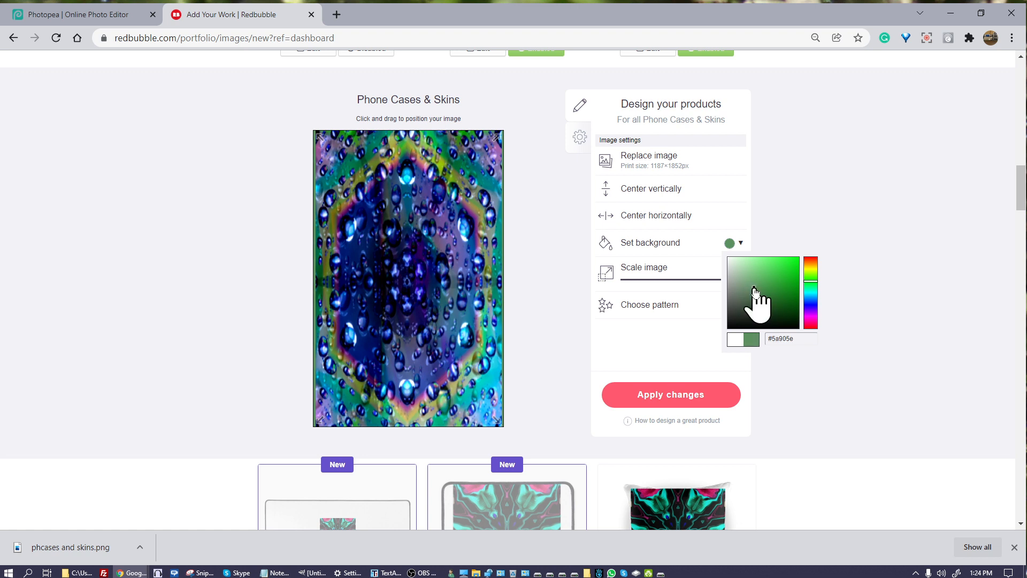
left_click_drag(755, 290, 749, 298)
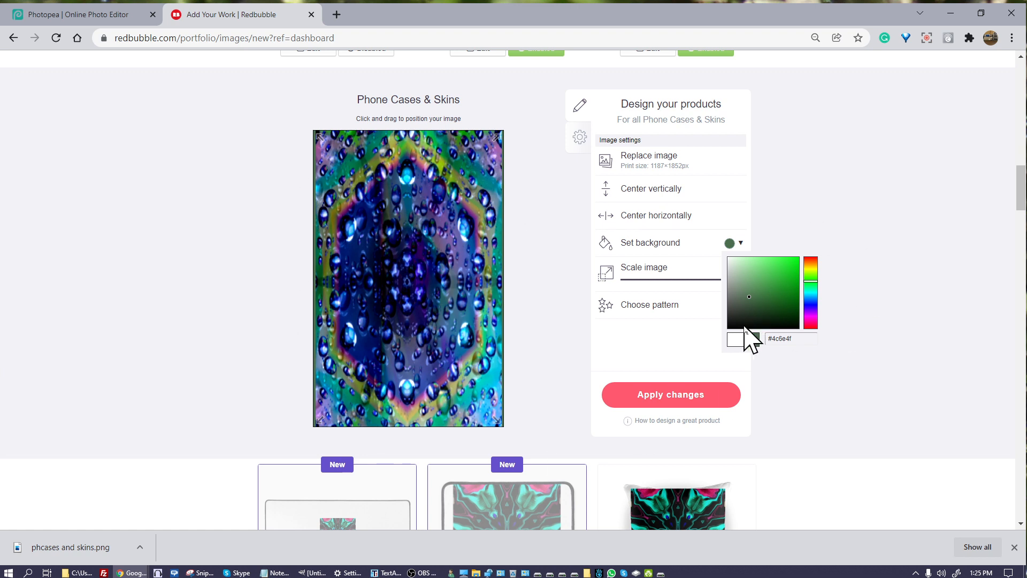
left_click_drag(750, 298, 756, 288)
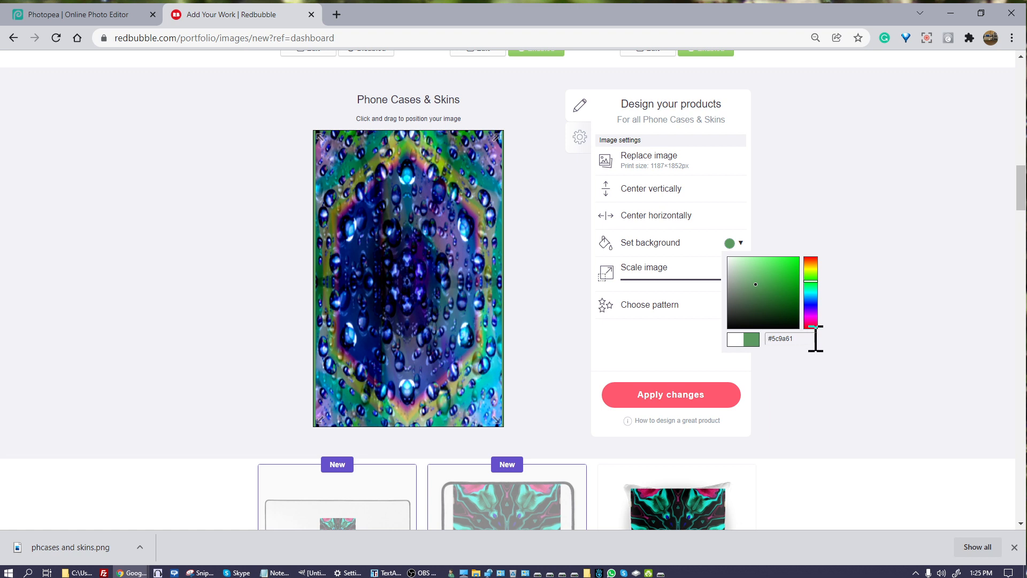
Copy the background color code #5c9a61, paste it into a new Notepad document, and move that window off the Redbubble page.
left_click_drag(795, 339, 764, 342)
right_click(776, 340)
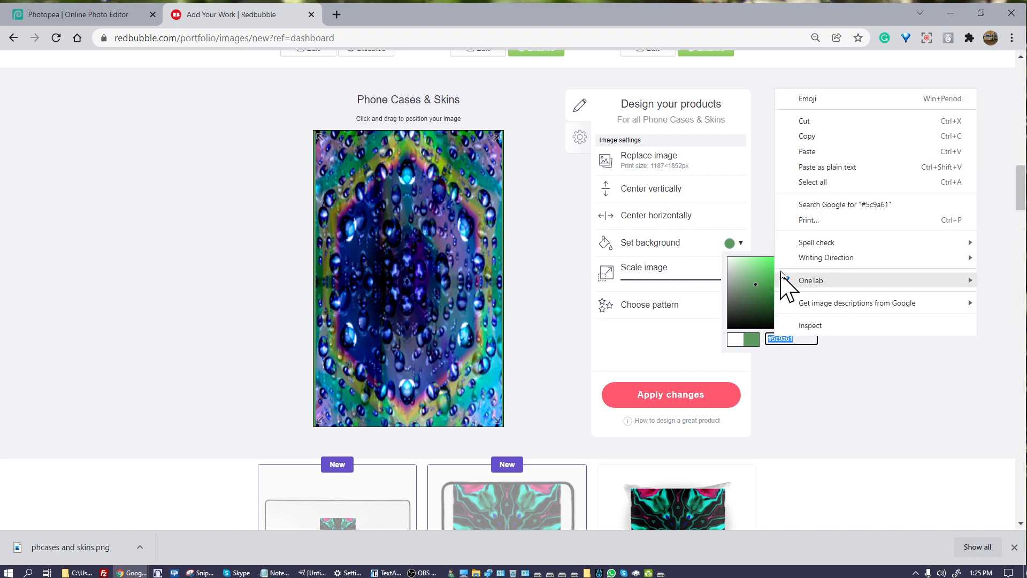
left_click(795, 137)
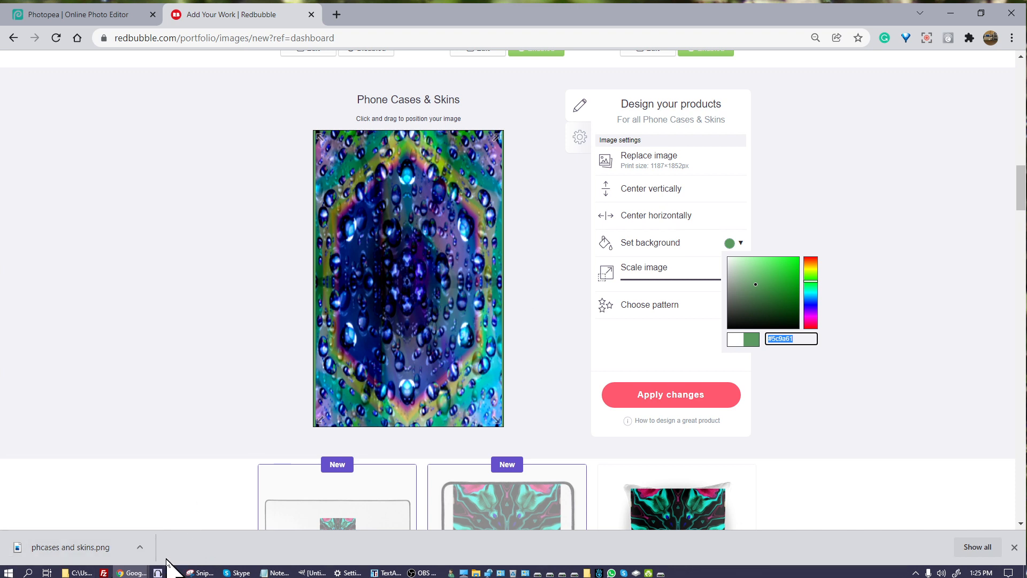
left_click(7, 572)
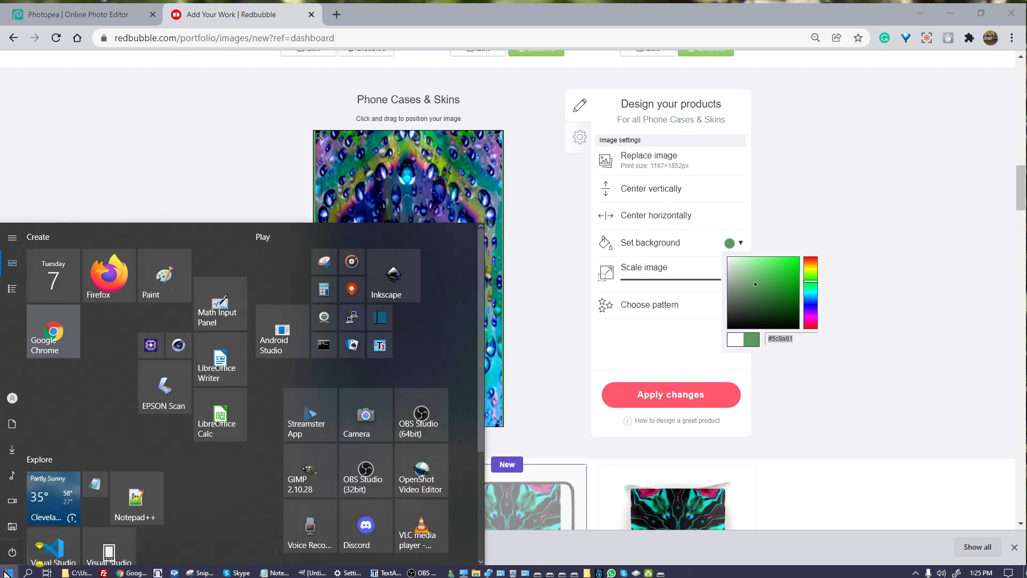
left_click(96, 488)
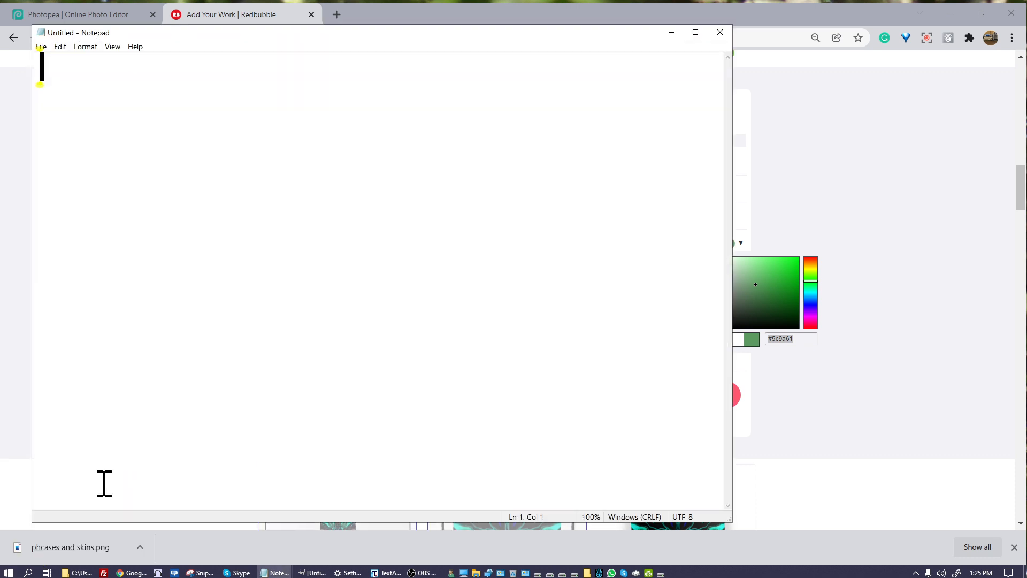
right_click(303, 224)
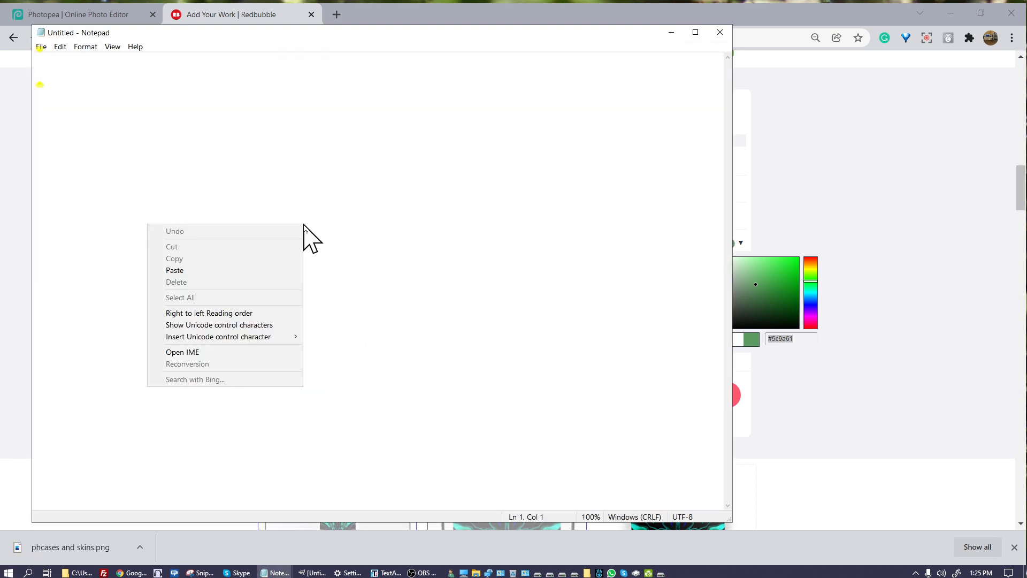
left_click(225, 271)
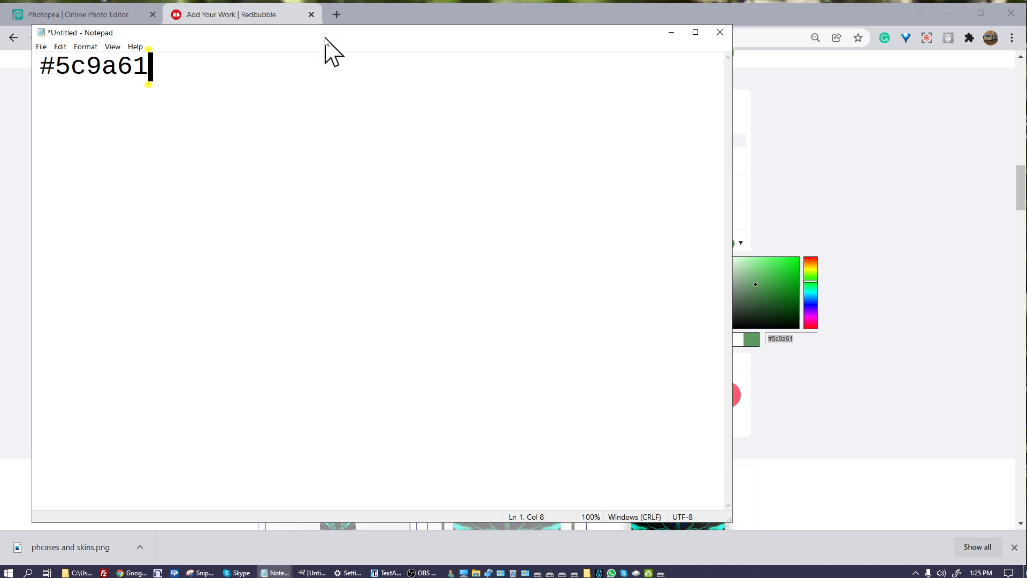
left_click_drag(321, 33, 1026, 81)
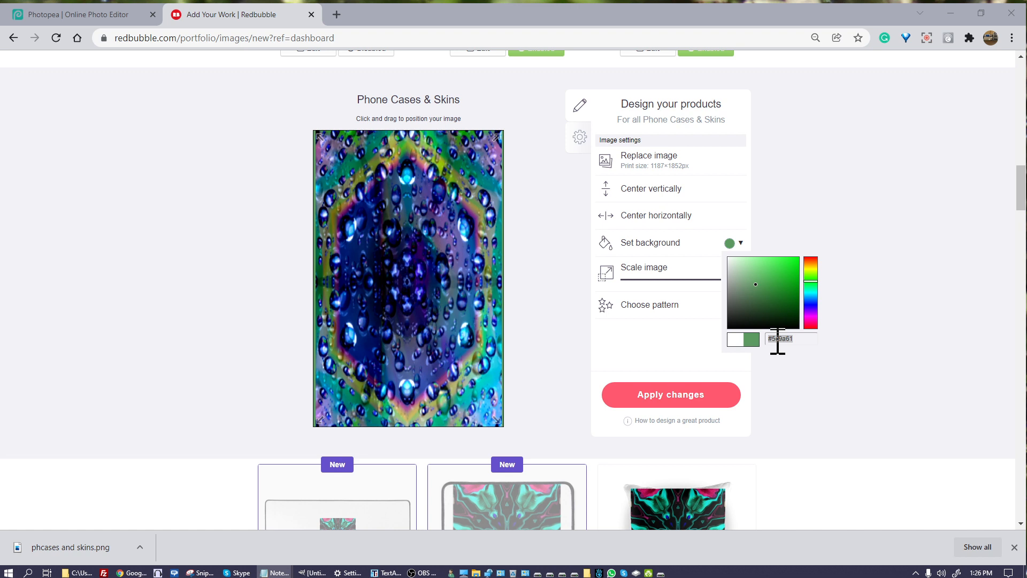
Close the background color picker, try rescaling the Phone Cases & Skins image at 100%, and center it horizontally and vertically.
left_click(645, 342)
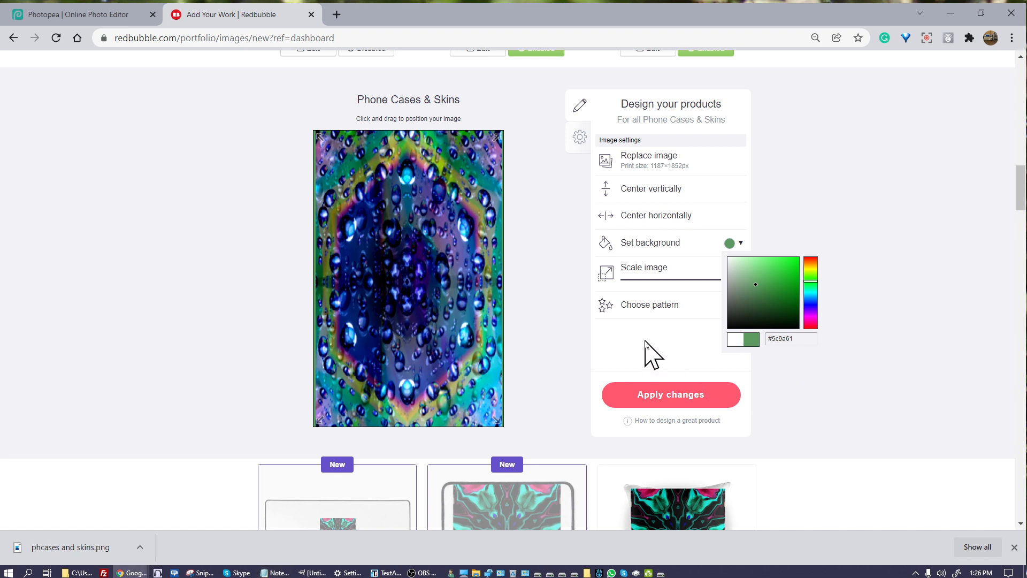
left_click(646, 344)
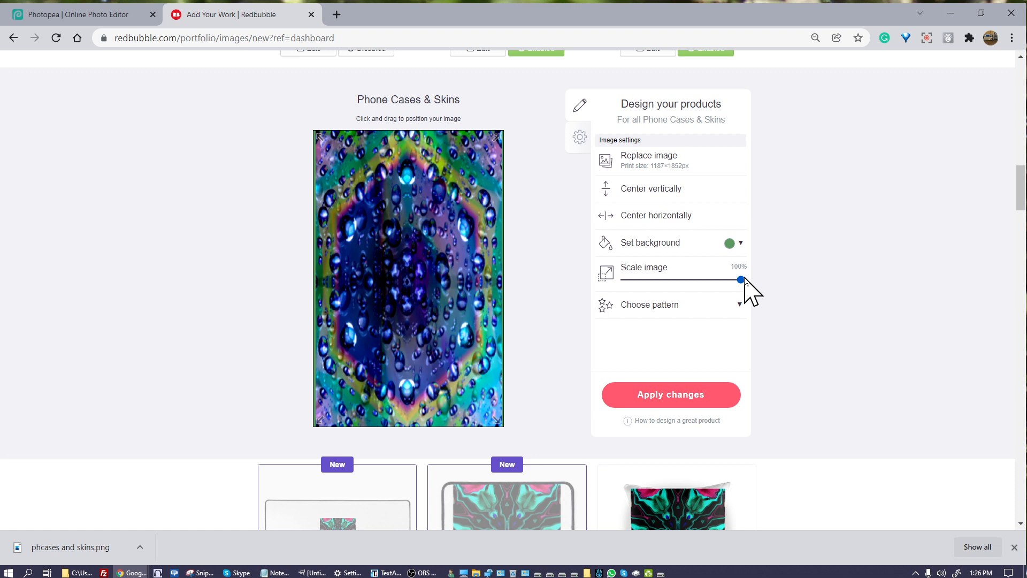
left_click_drag(742, 280, 775, 294)
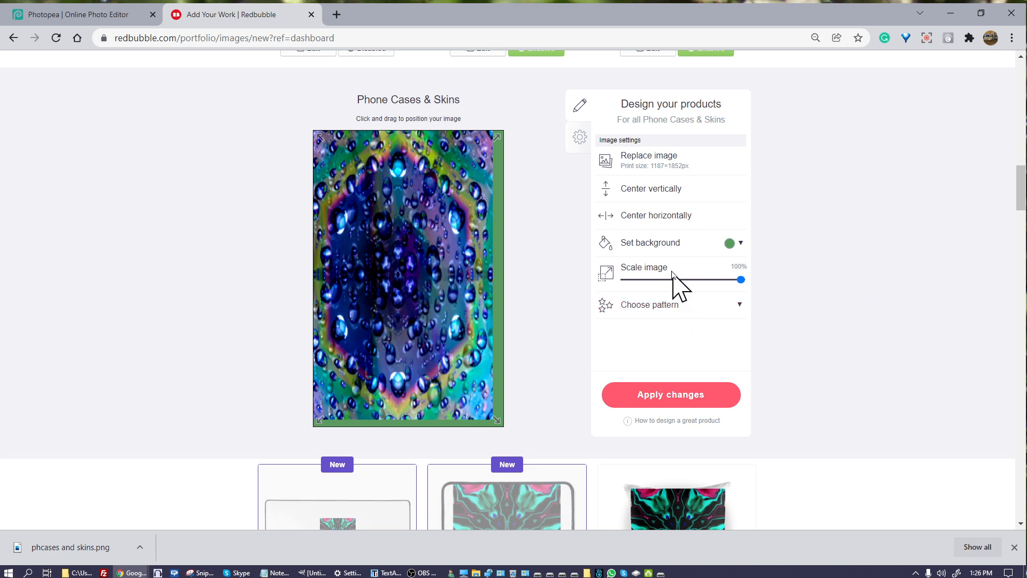
left_click(635, 217)
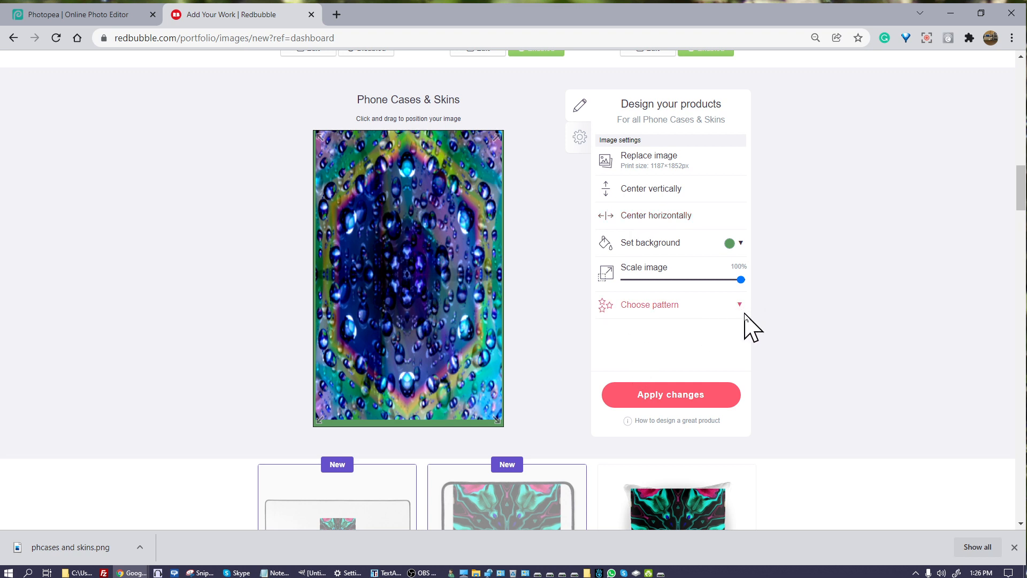
left_click(652, 189)
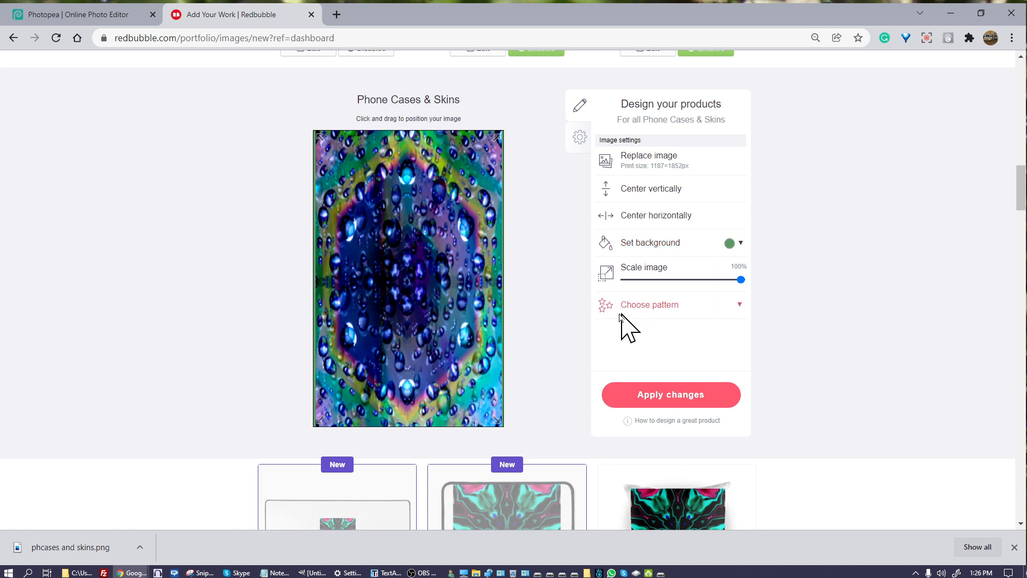
Tile the Phone Cases & Skins image in a regular grid at 29% scale and shift the tiles within the print area.
left_click(740, 304)
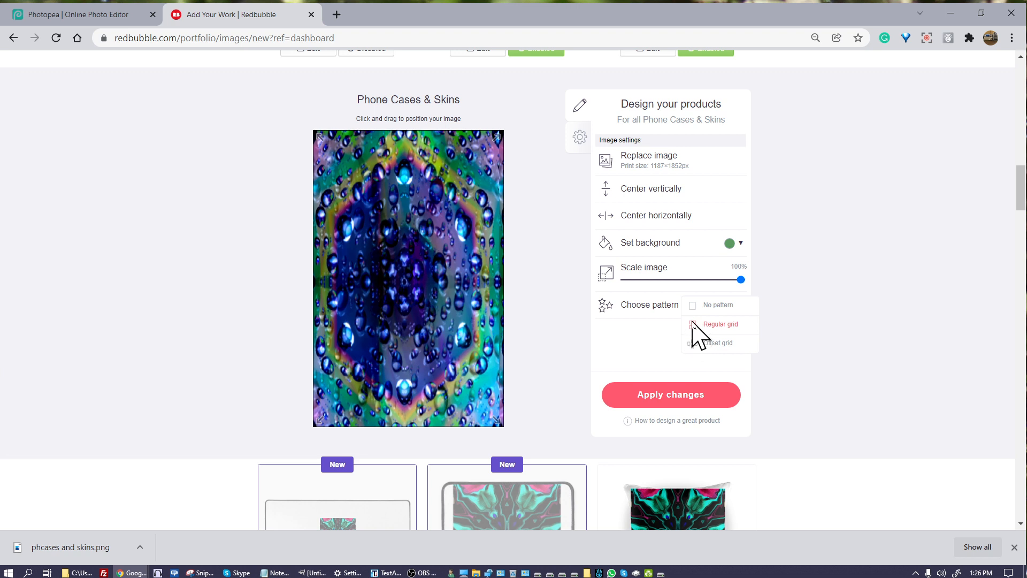
left_click(734, 280)
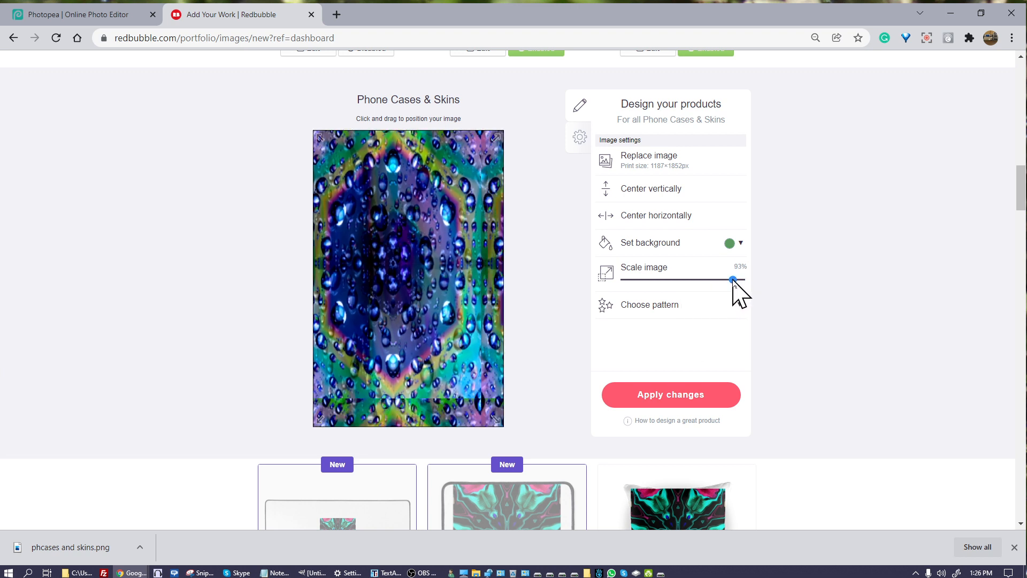
left_click_drag(734, 280, 659, 298)
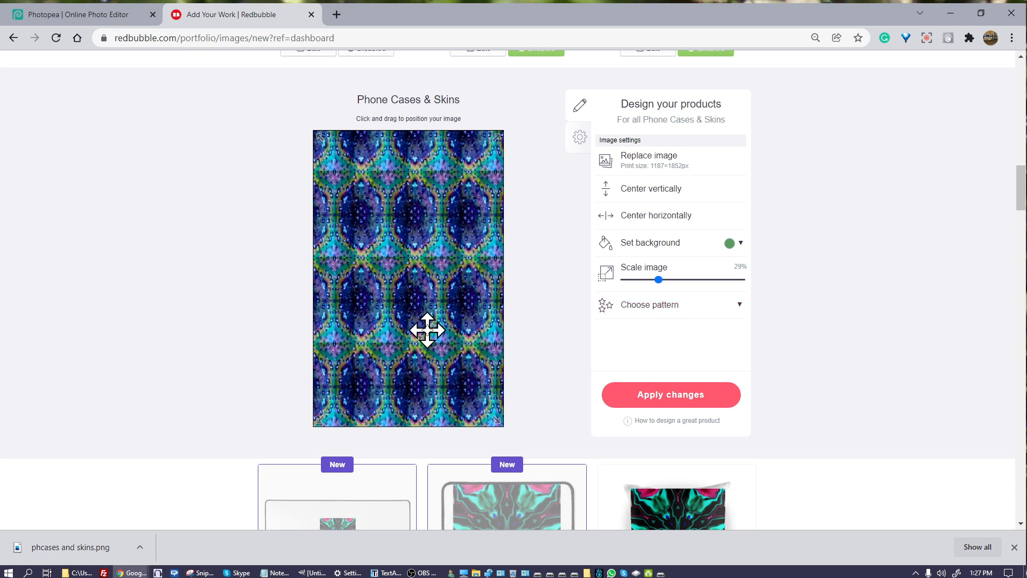
left_click_drag(427, 328, 387, 278)
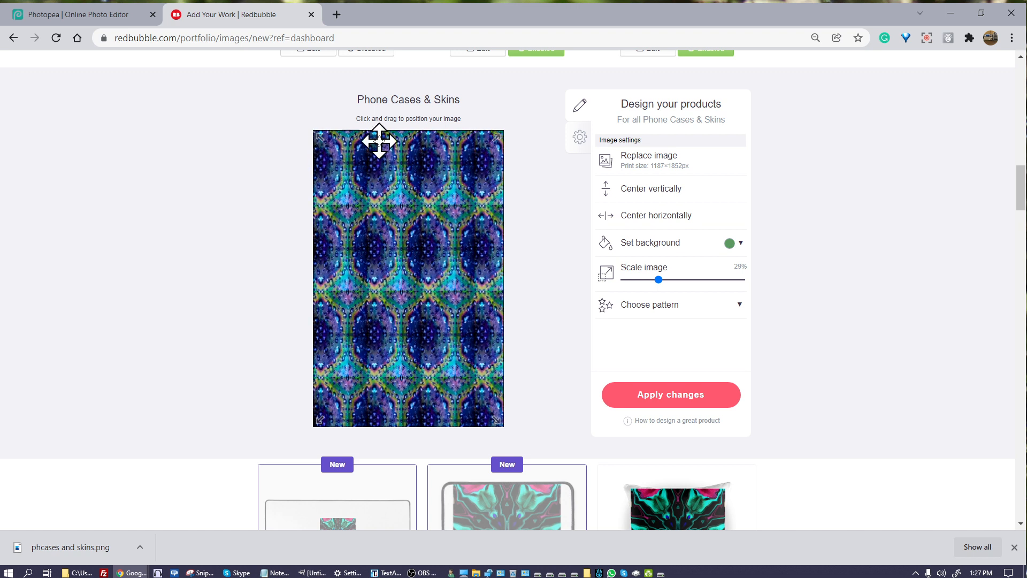
left_click_drag(438, 187, 440, 271)
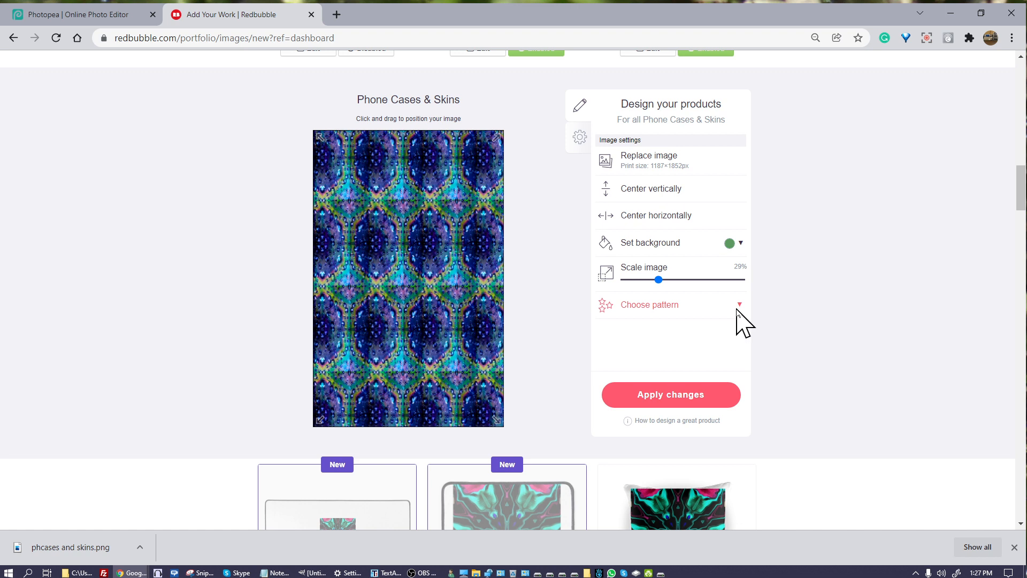
Set the Phone Cases & Skins design to No pattern and check the phone case preview.
left_click(737, 308)
left_click(708, 306)
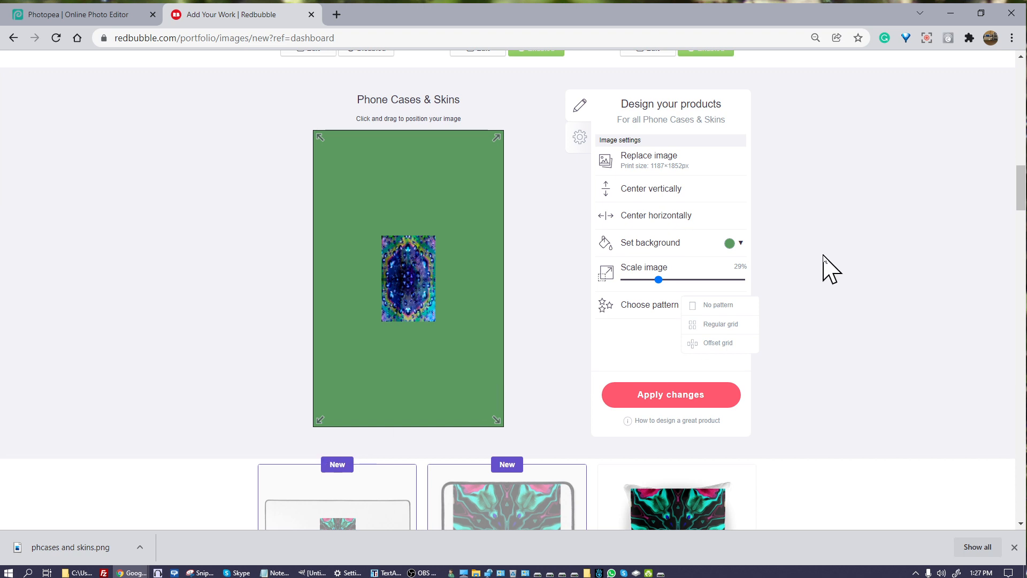
scroll(829, 284, "up", 3)
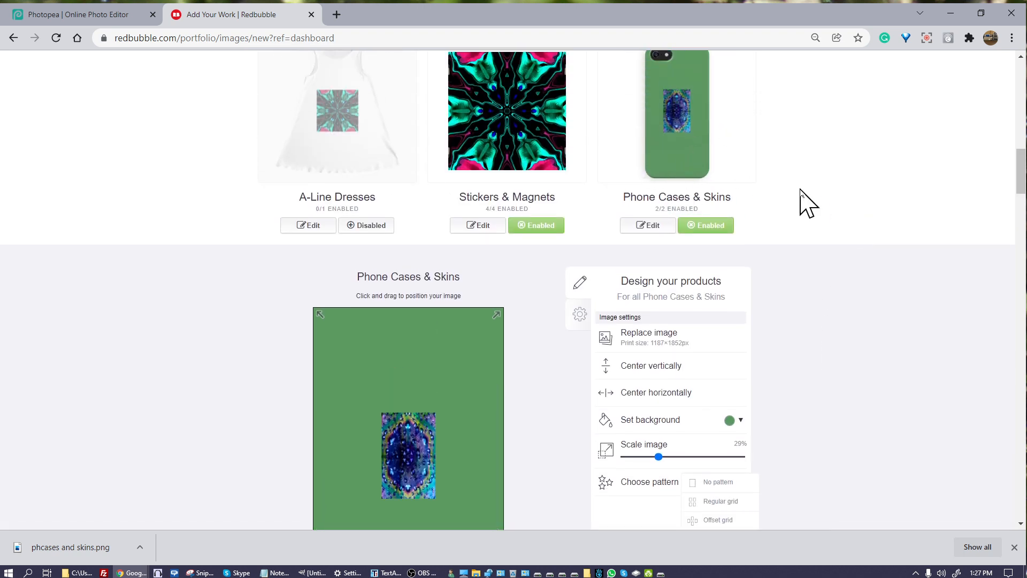
scroll(871, 173, "up", 1)
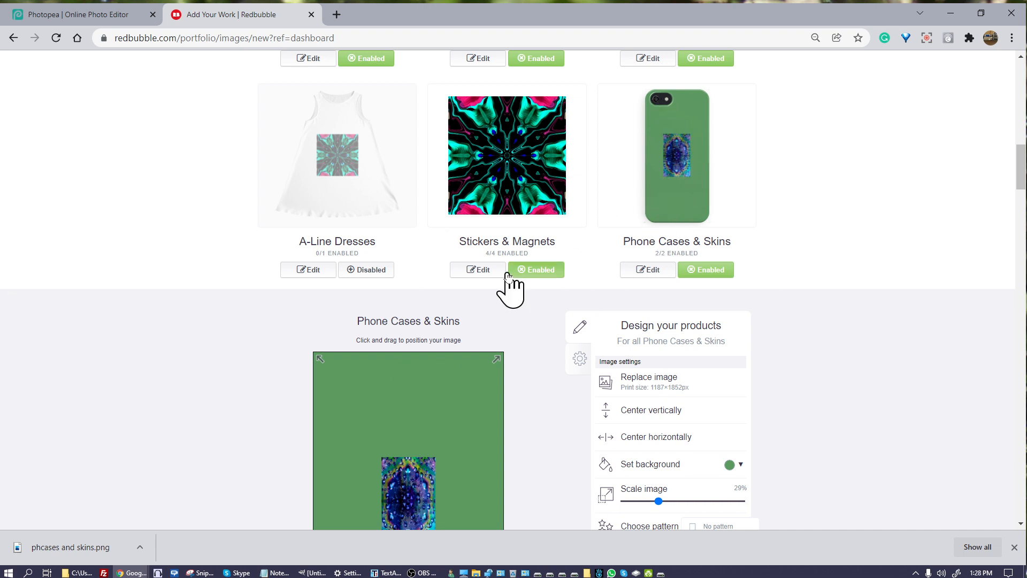
Disable Stickers & Magnets, Graphic T-Shirts, Graphic T-Shirt Dresses, Chiffon Tops, Large Print Clothing and Standard Print Clothing.
left_click(531, 271)
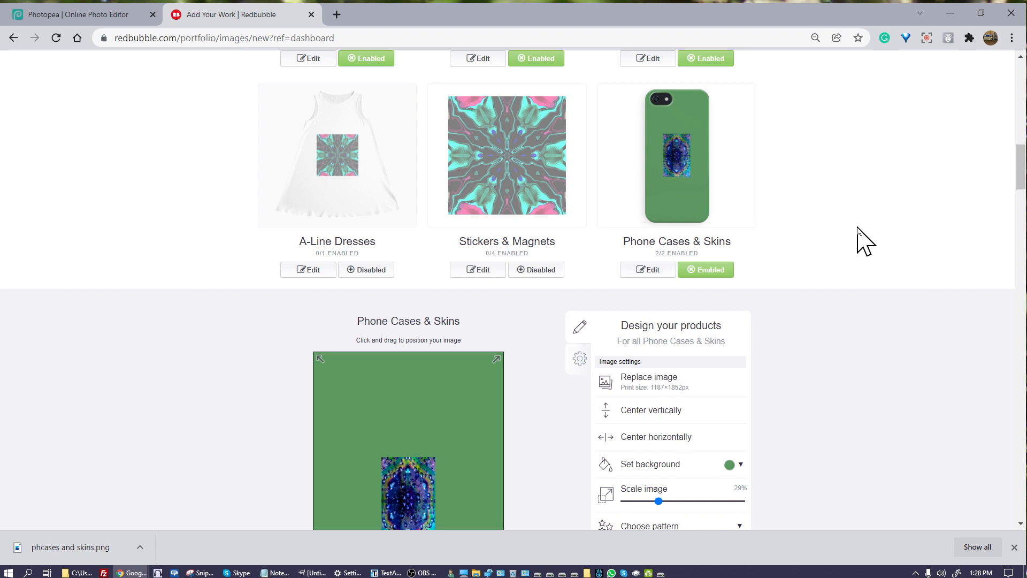
scroll(862, 238, "up", 3)
left_click(711, 219)
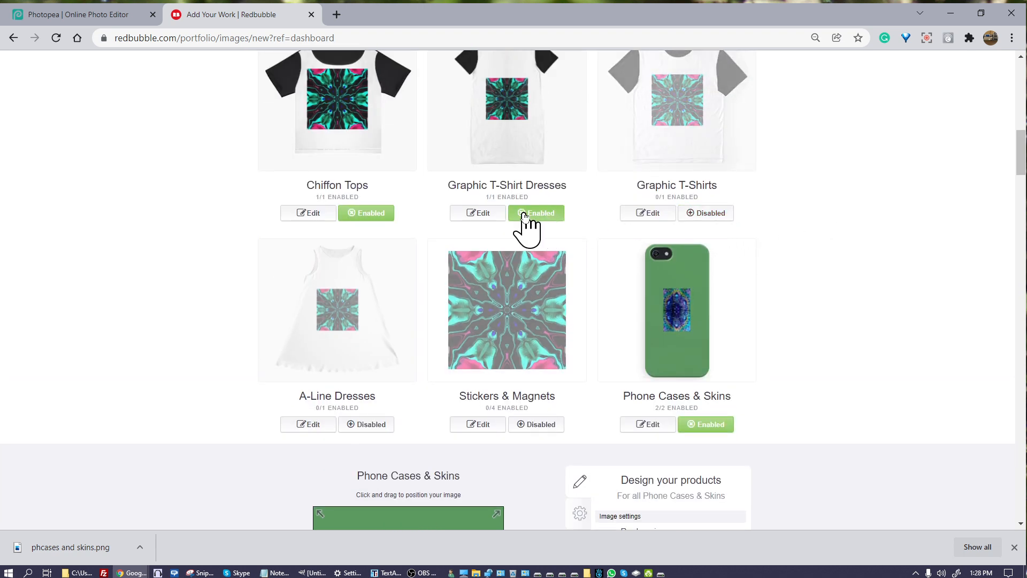
left_click(524, 214)
left_click(377, 214)
scroll(766, 252, "up", 2)
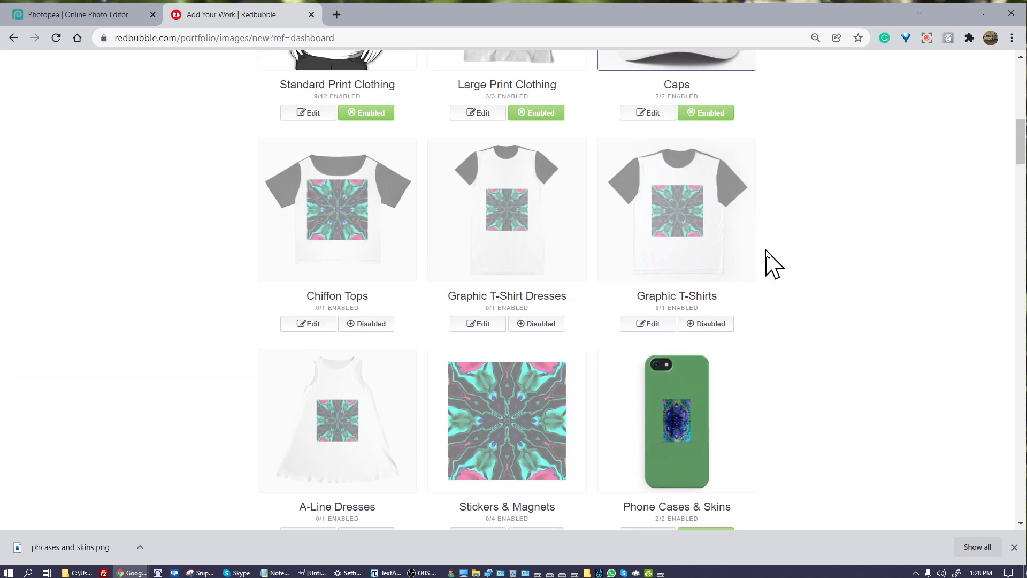
scroll(770, 262, "up", 1)
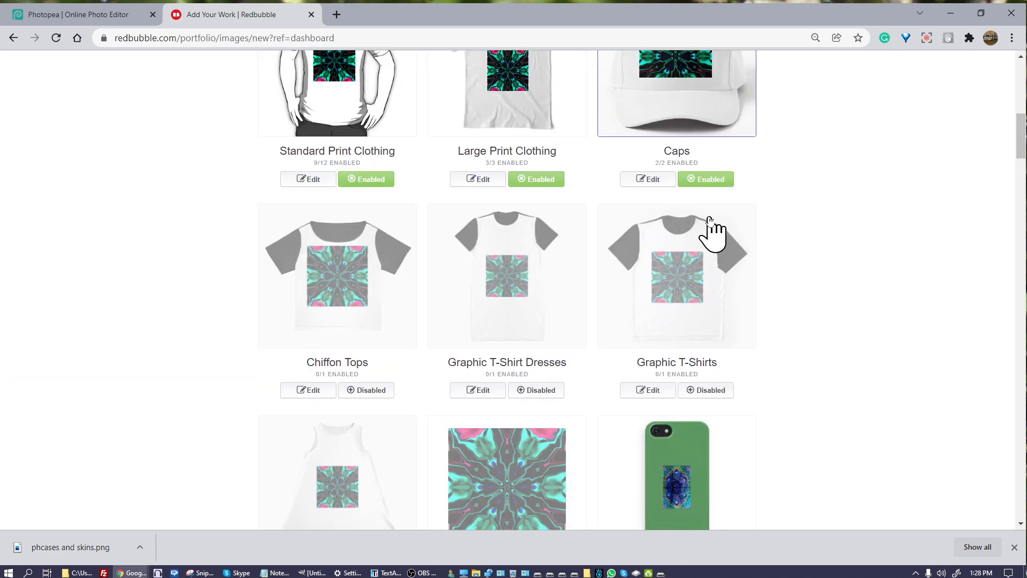
left_click(535, 182)
left_click(368, 180)
Set the pattern of the Phone Cases & Skins design to Regular grid.
scroll(885, 278, "down", 2)
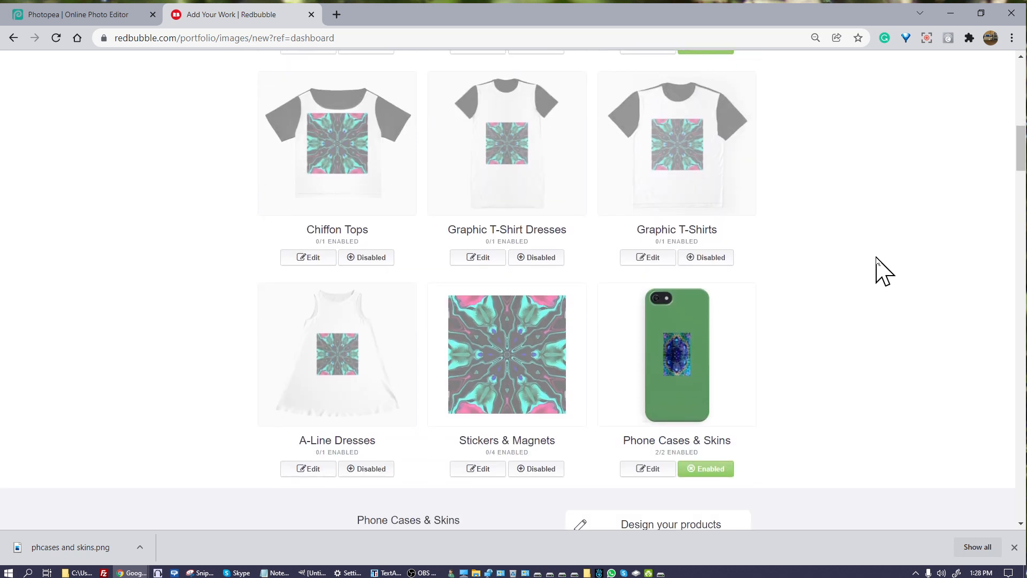
scroll(876, 257, "down", 4)
scroll(879, 255, "down", 1)
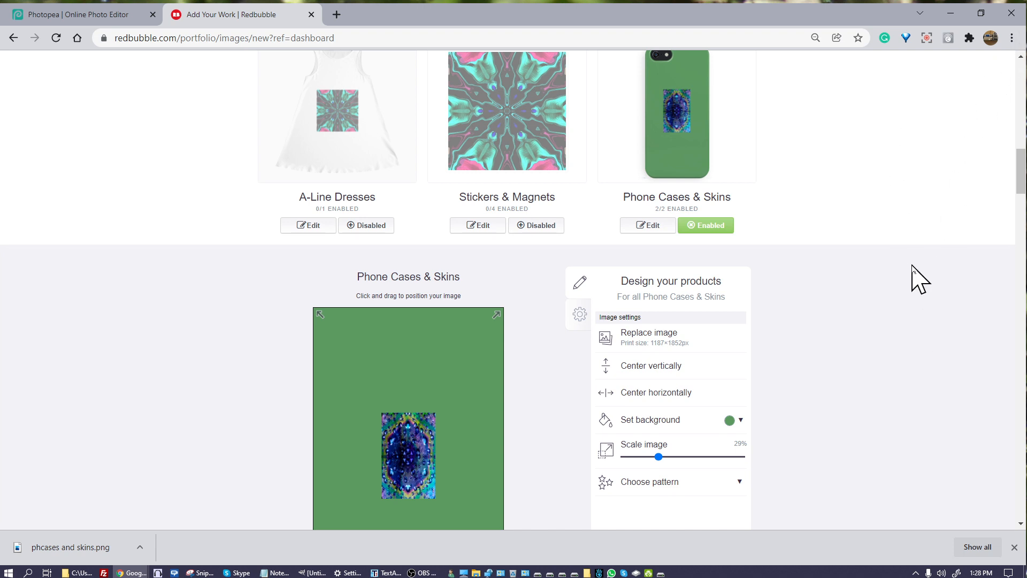
scroll(896, 222, "up", 1)
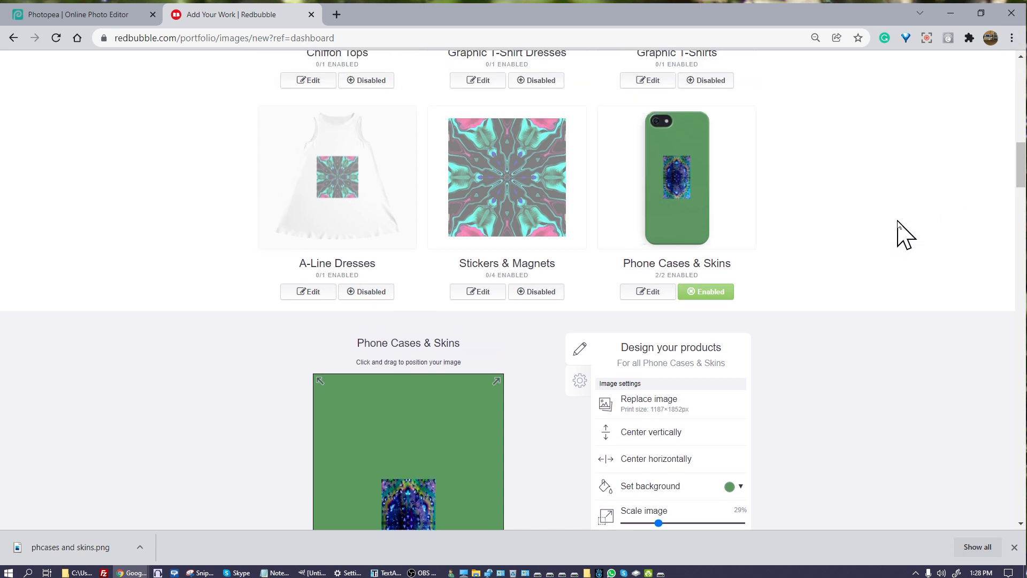
scroll(898, 221, "down", 1)
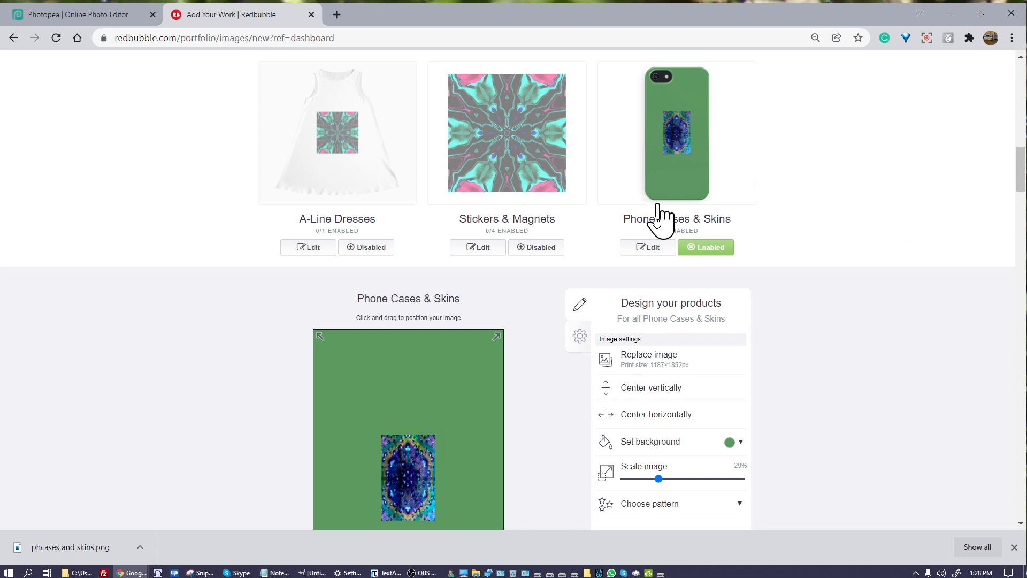
left_click(740, 504)
scroll(791, 487, "down", 1)
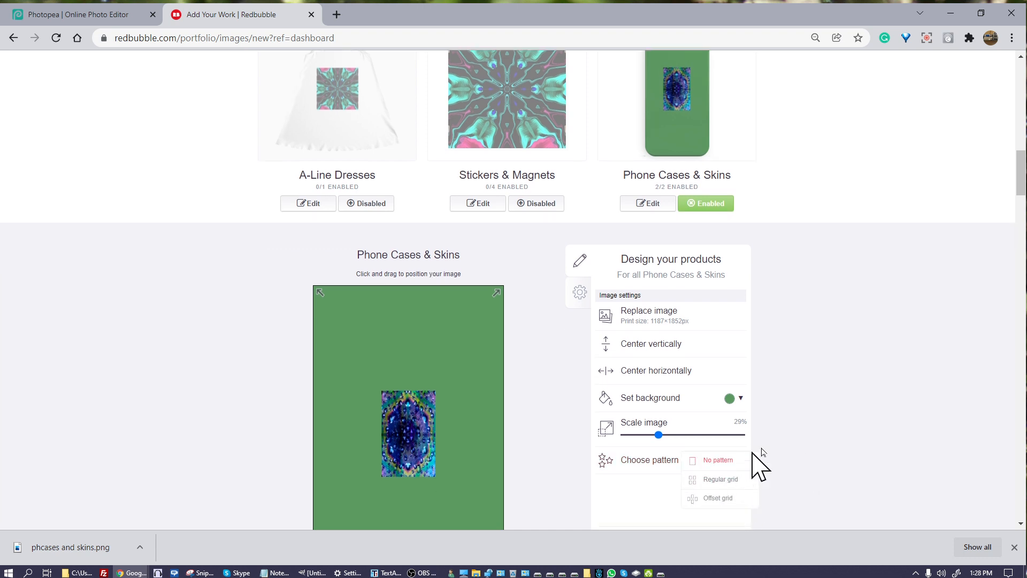
scroll(803, 435, "up", 1)
scroll(813, 428, "down", 1)
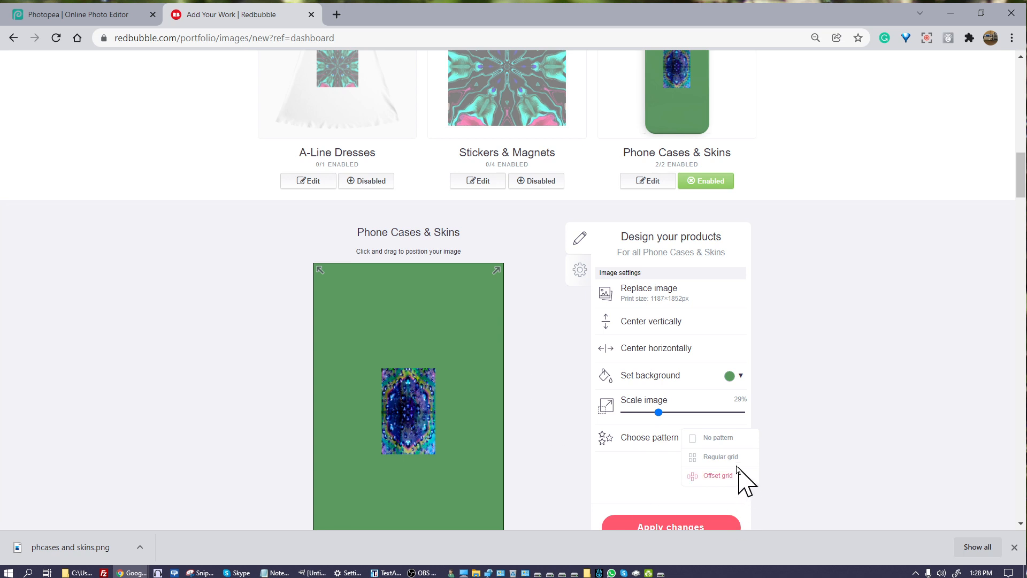
left_click(730, 457)
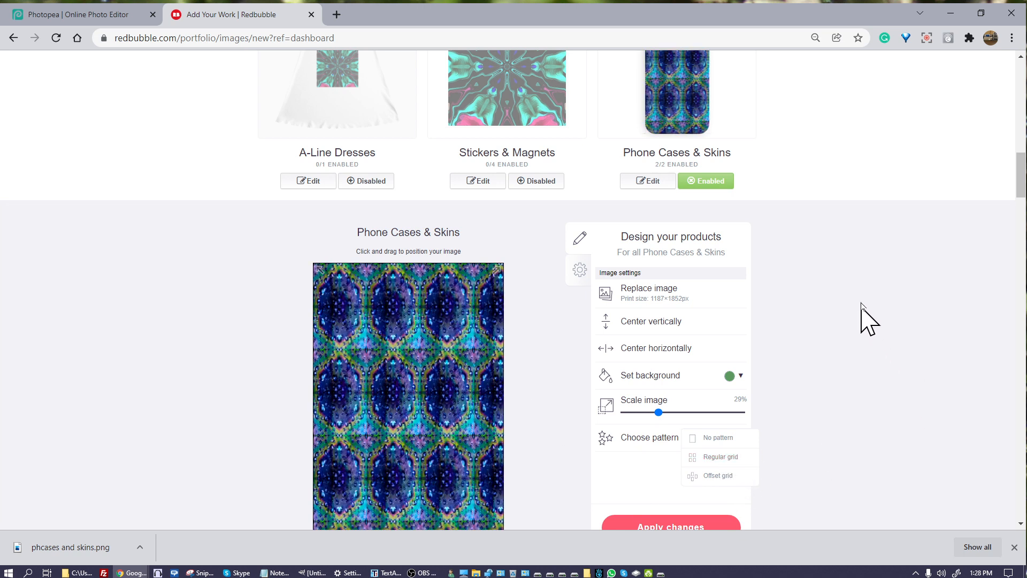
Reposition the tiled Phone Cases & Skins image so its hexagon motifs line up evenly in two columns on the phone case preview.
scroll(861, 311, "up", 3)
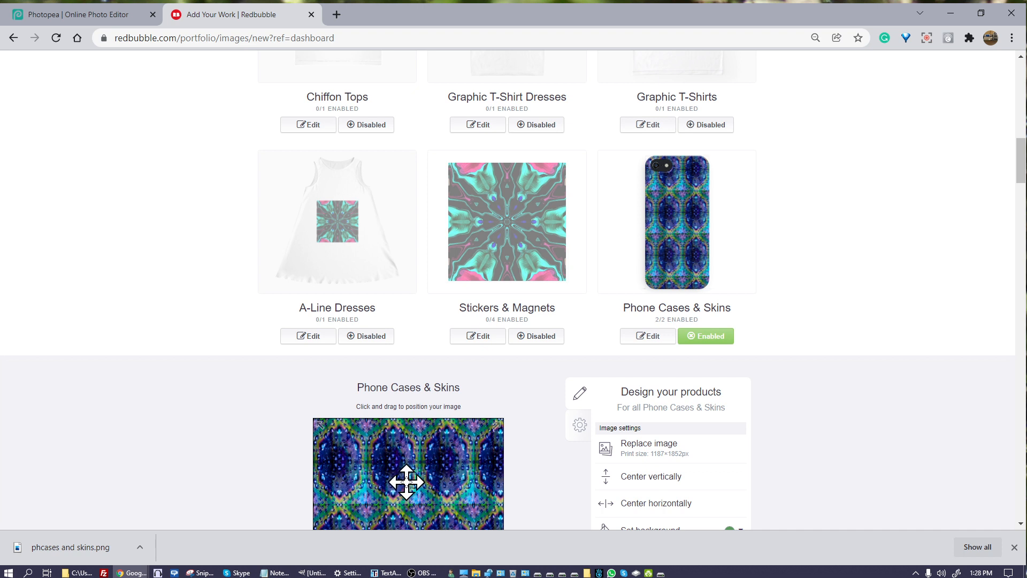
left_click_drag(407, 482, 392, 484)
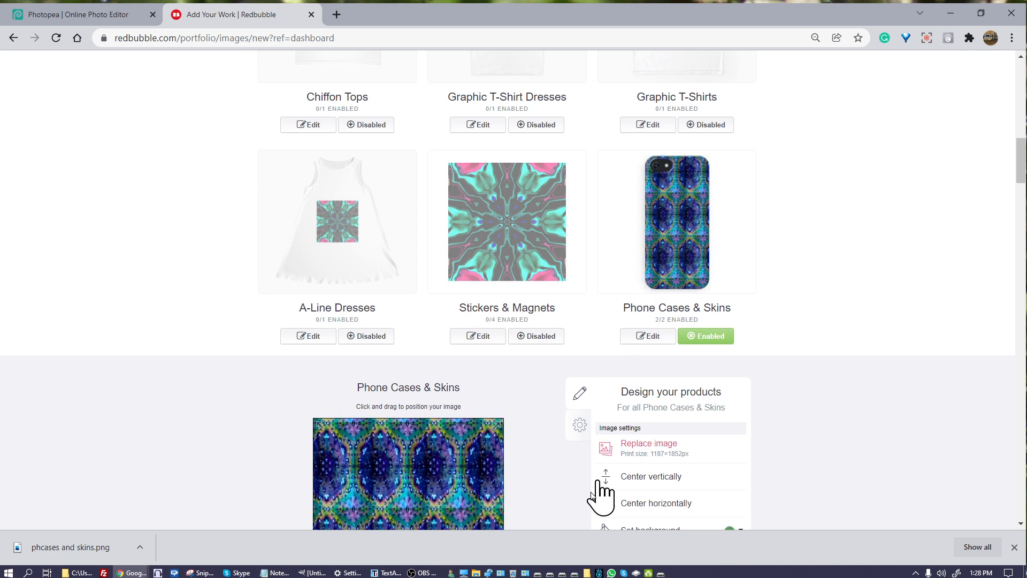
left_click_drag(413, 477, 415, 488)
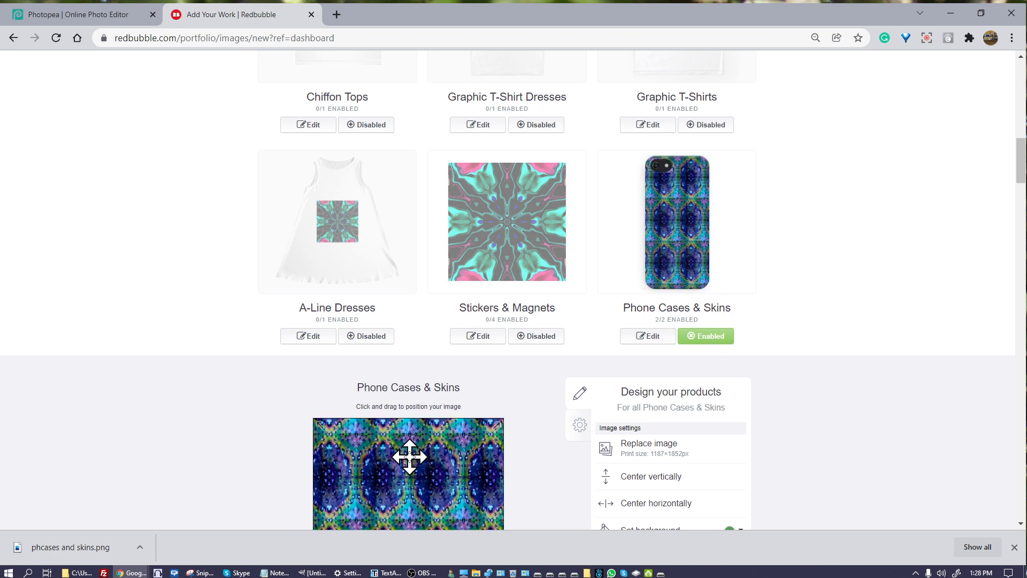
left_click_drag(410, 457, 411, 473)
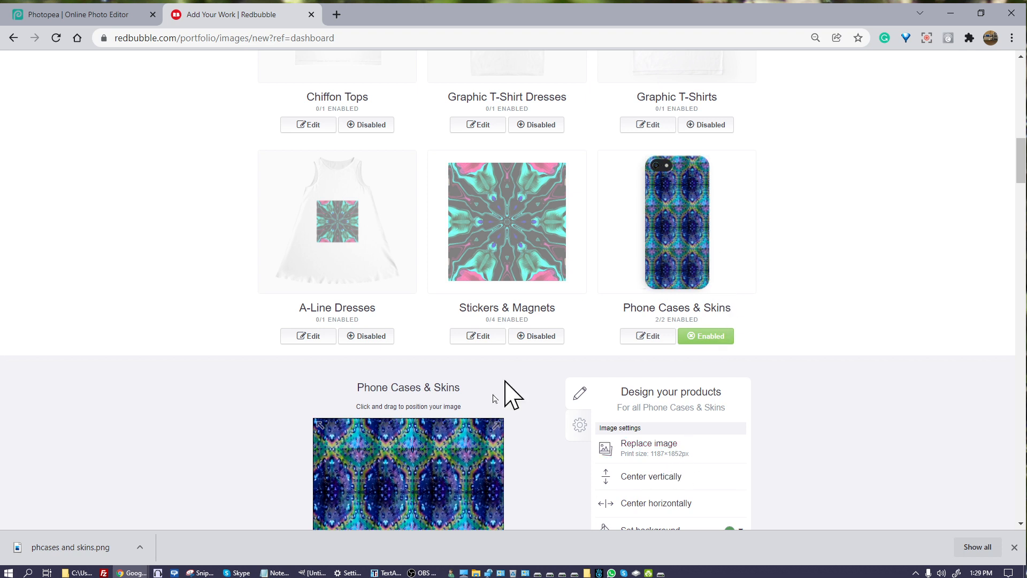
left_click_drag(401, 456, 401, 456)
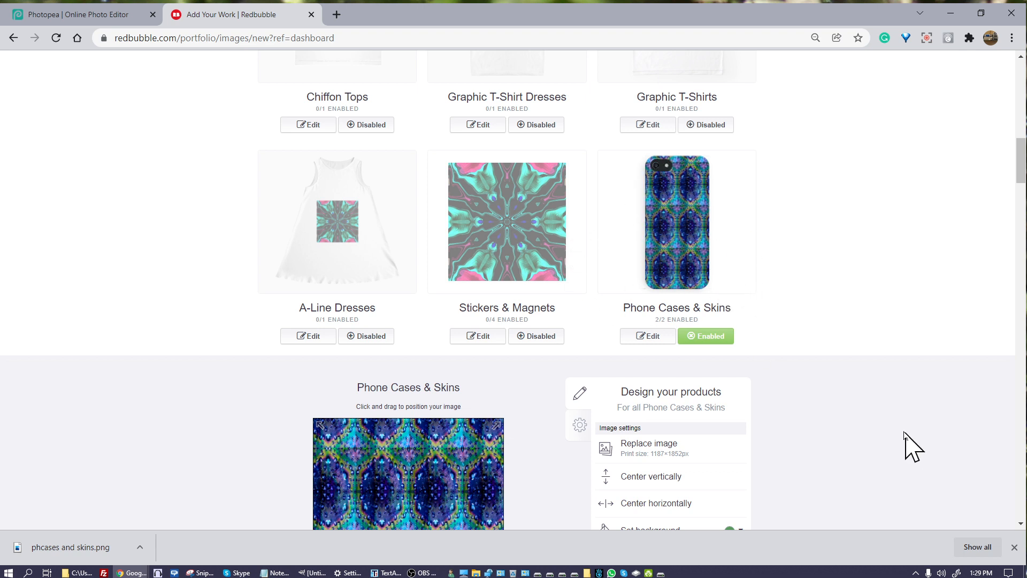
Set the pattern of the Phone Cases & Skins design to Offset grid and check the phone case preview.
scroll(834, 423, "down", 3)
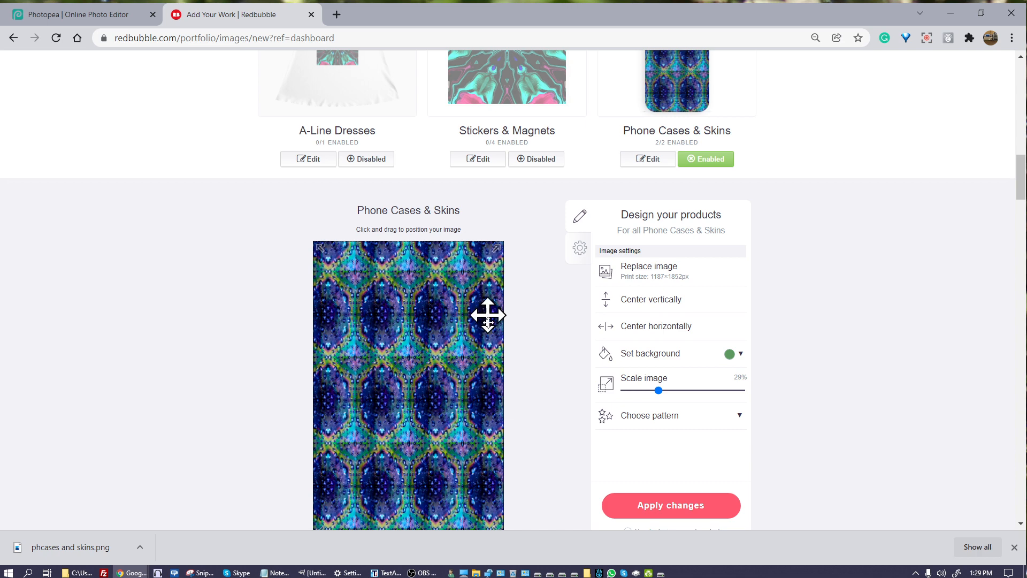
scroll(894, 225, "up", 4)
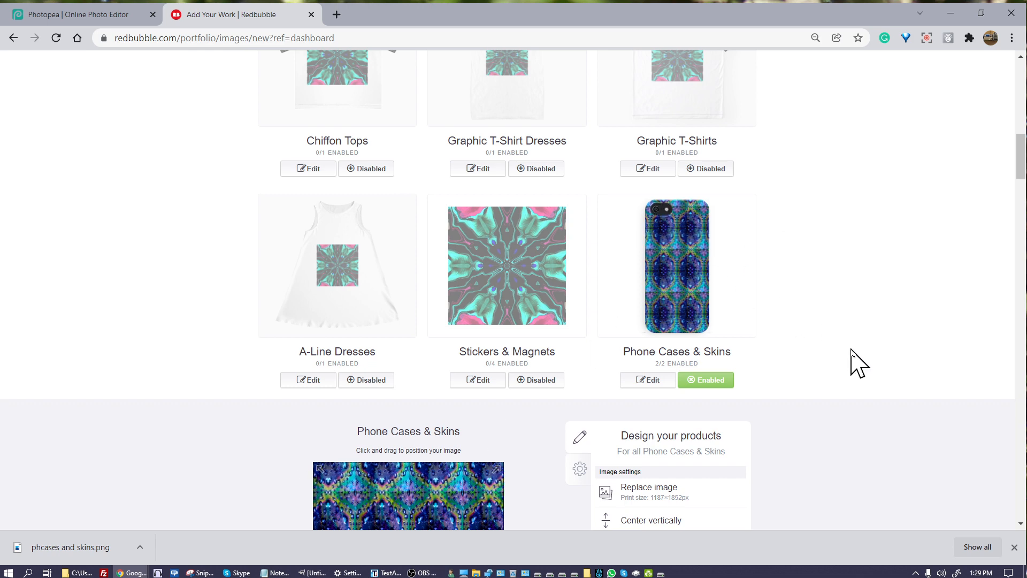
scroll(864, 385, "down", 2)
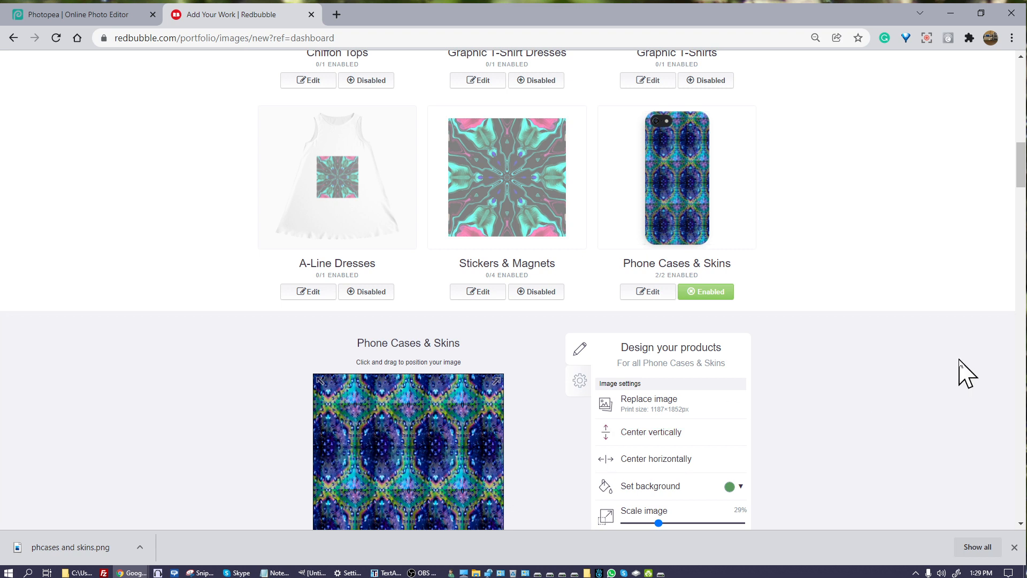
scroll(920, 378, "down", 1)
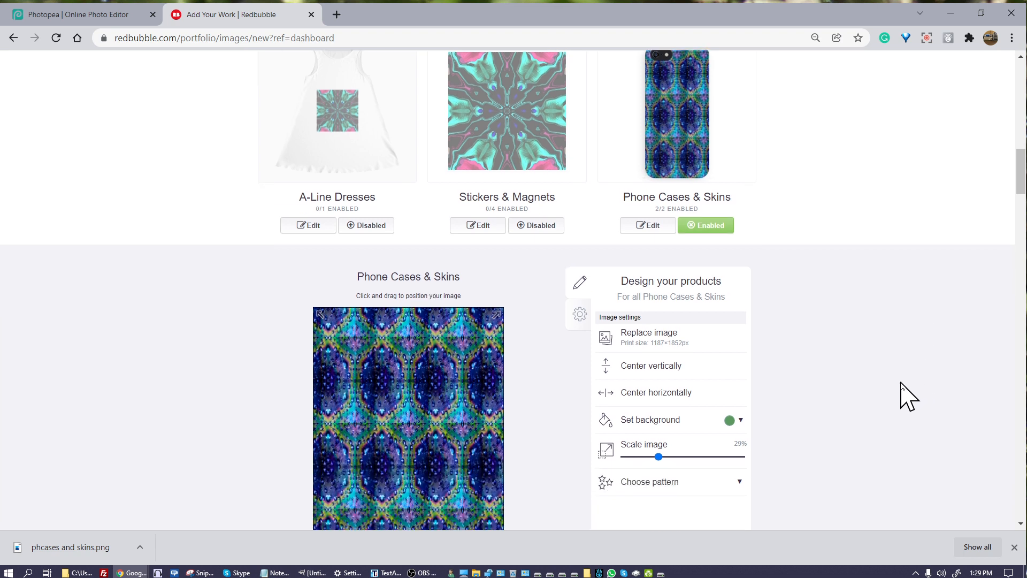
scroll(908, 396, "down", 1)
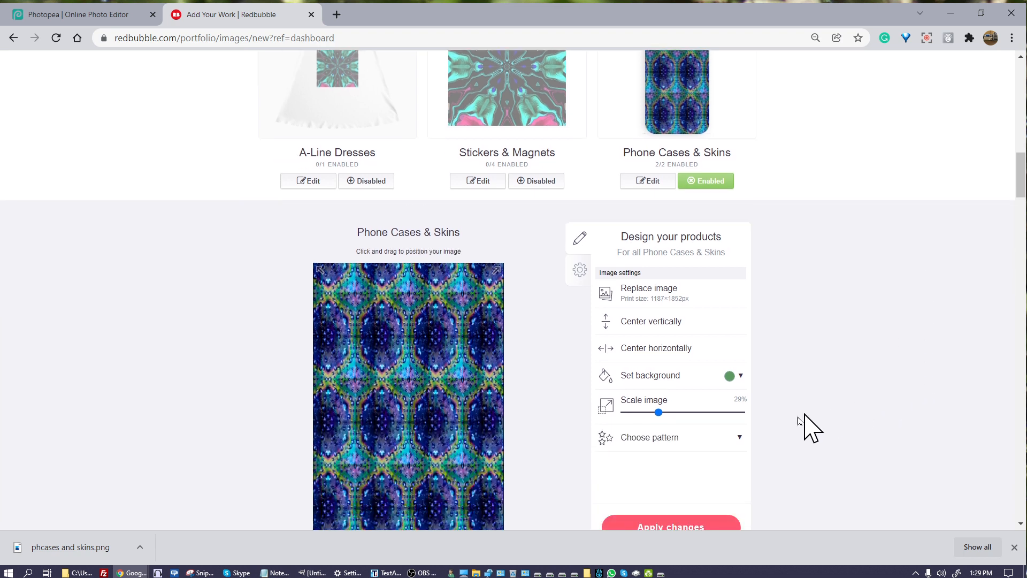
left_click(737, 442)
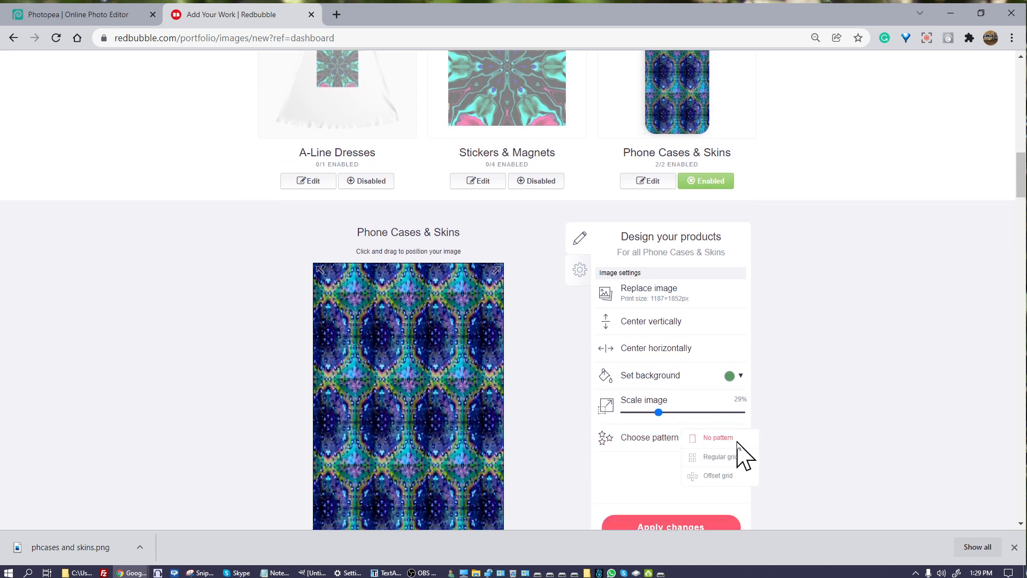
left_click(719, 475)
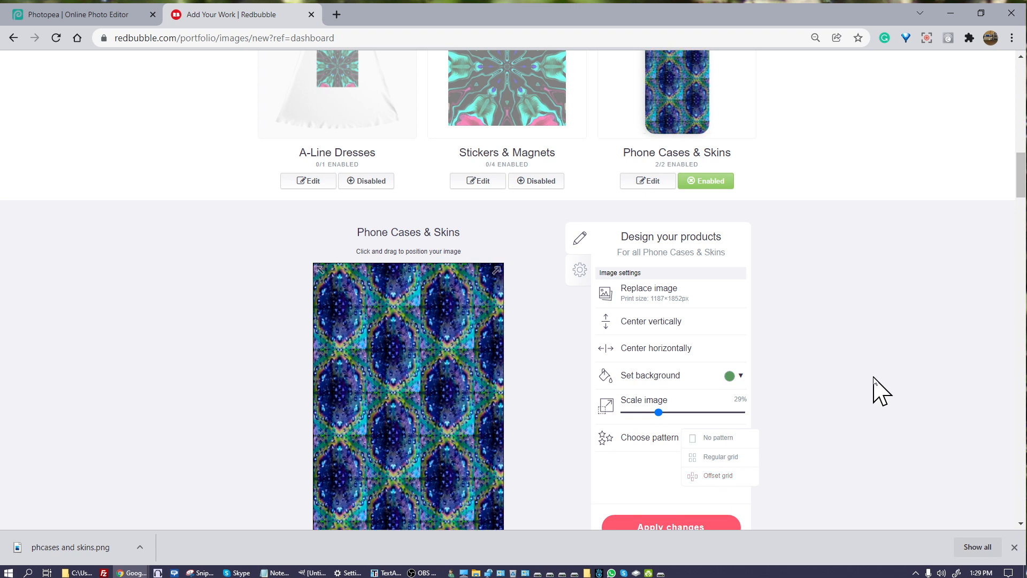
scroll(881, 384, "up", 3)
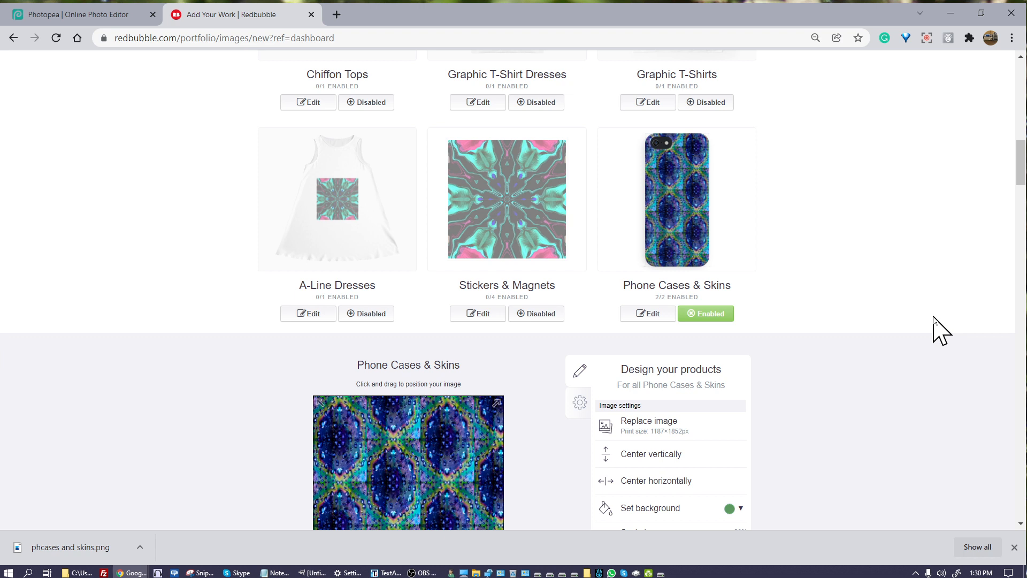
scroll(878, 361, "down", 1)
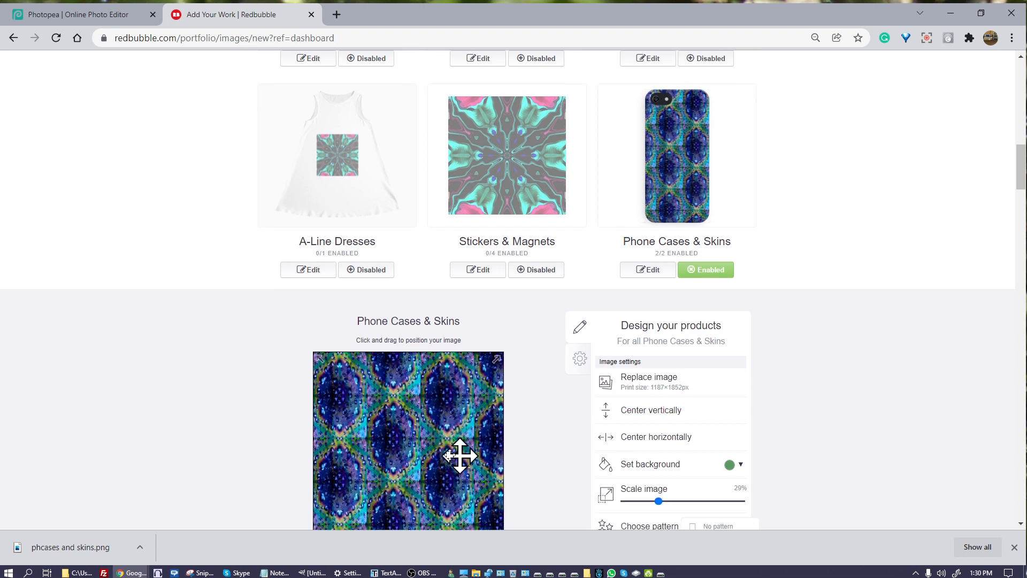
scroll(934, 401, "down", 1)
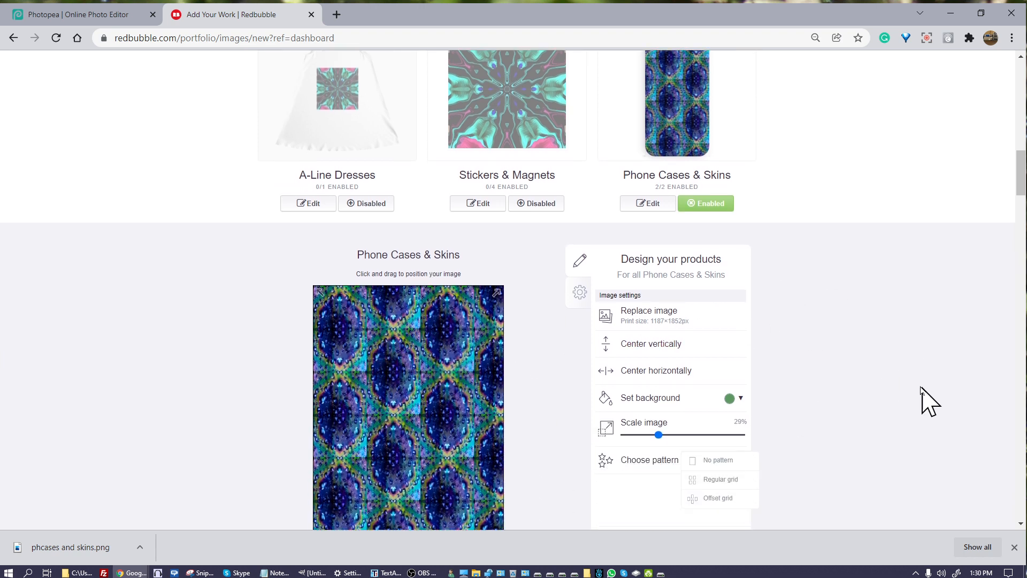
scroll(925, 398, "down", 1)
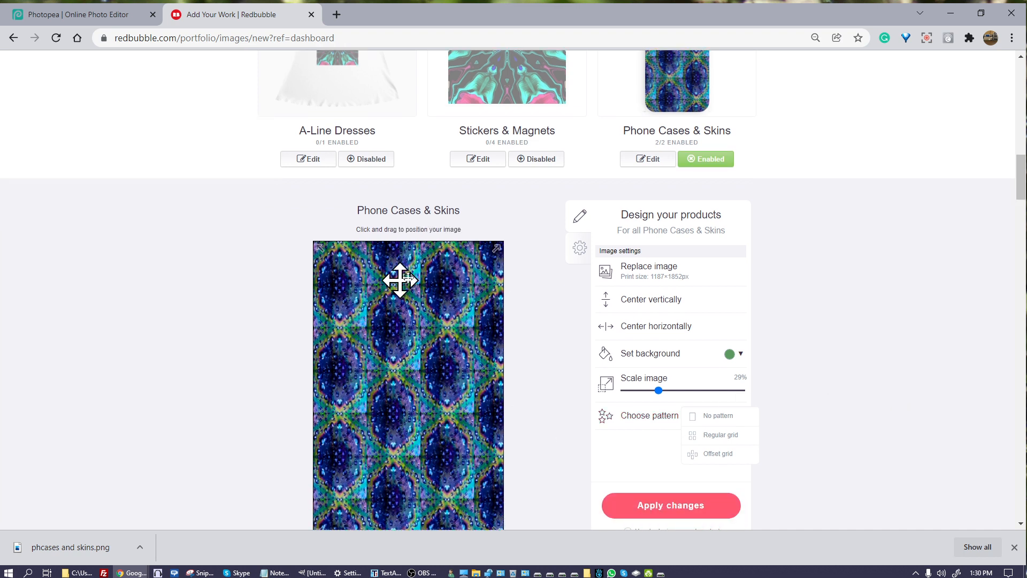
Reposition the offset-tiled Phone Cases & Skins image so its staggered motifs fill two columns on the phone case preview.
scroll(871, 373, "up", 3)
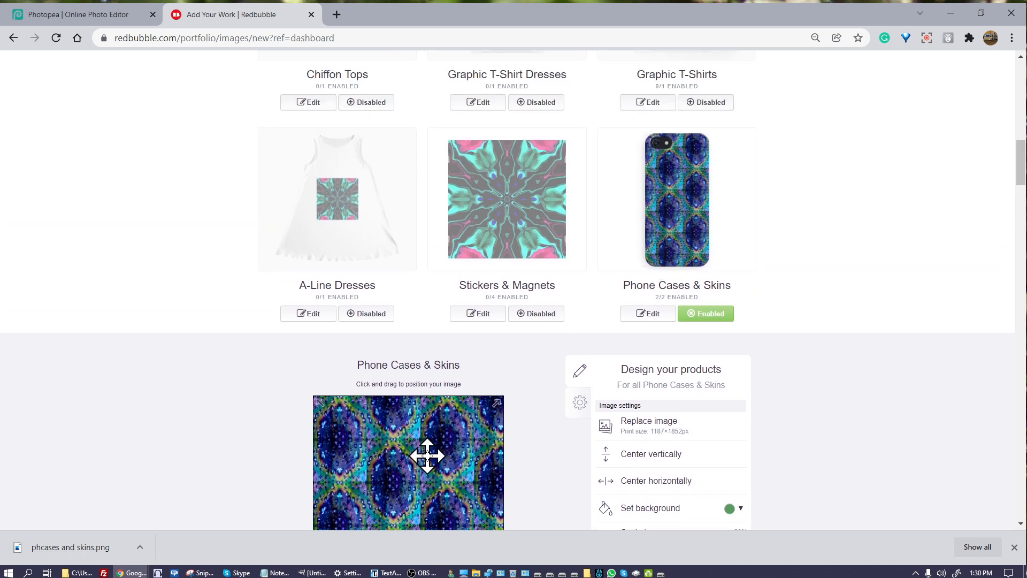
left_click_drag(427, 455, 417, 470)
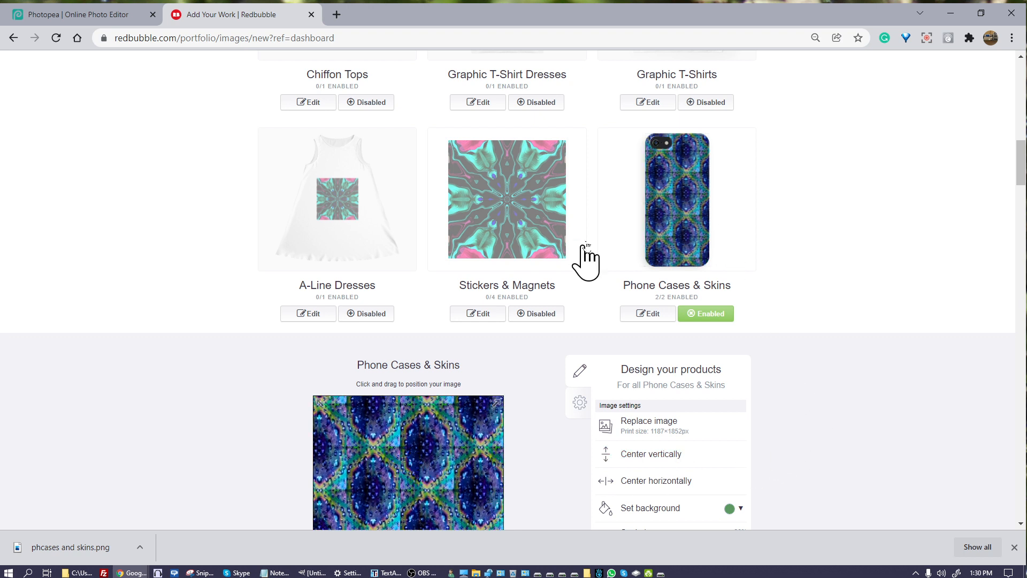
left_click_drag(426, 467, 434, 485)
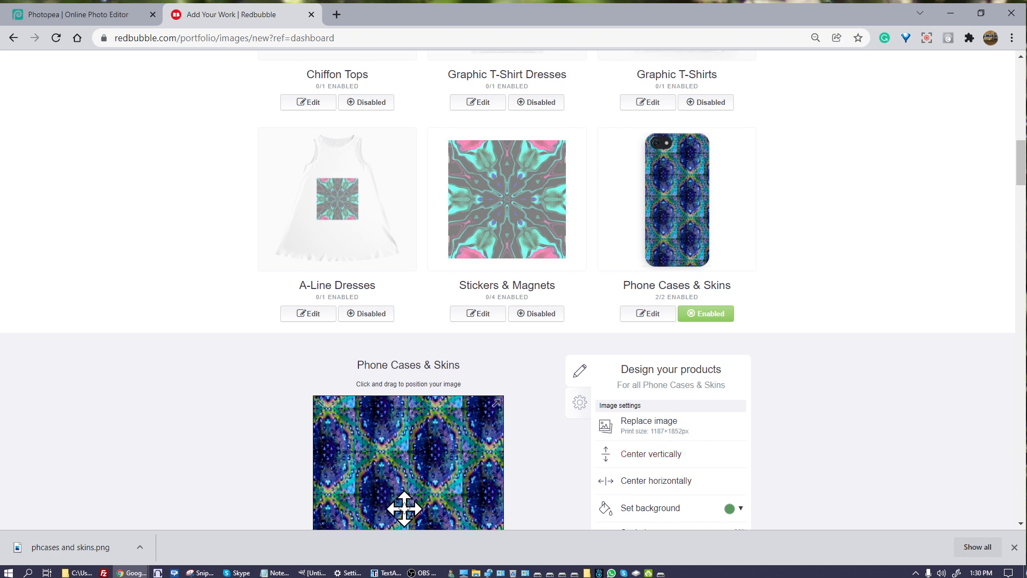
left_click_drag(405, 508, 427, 495)
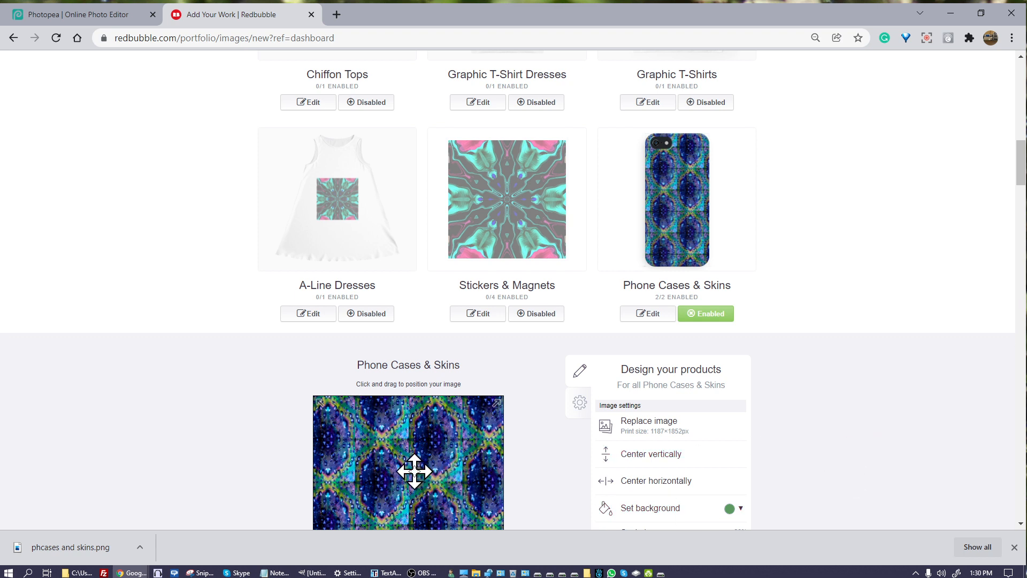
left_click_drag(413, 470, 433, 468)
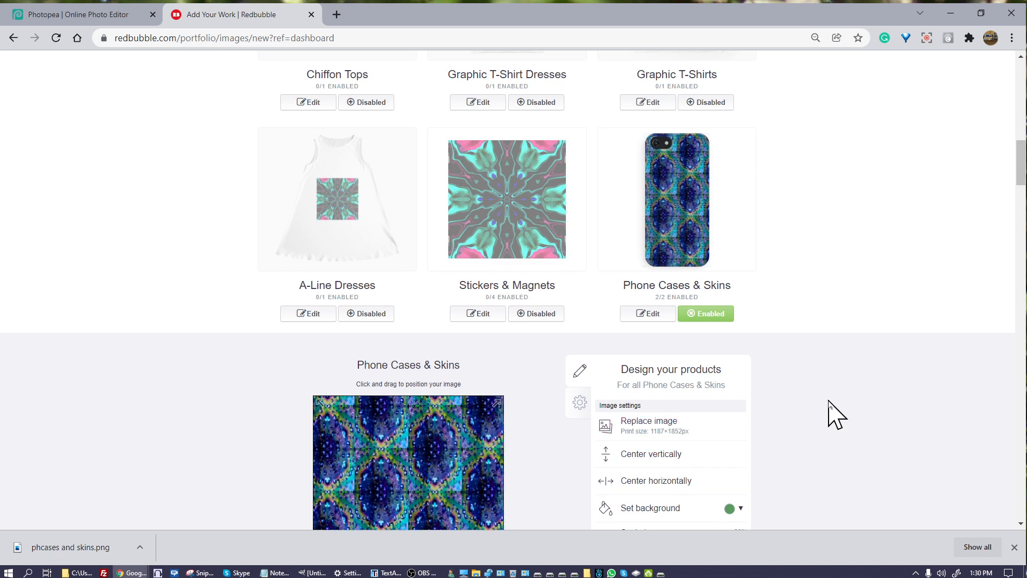
scroll(834, 401, "down", 1)
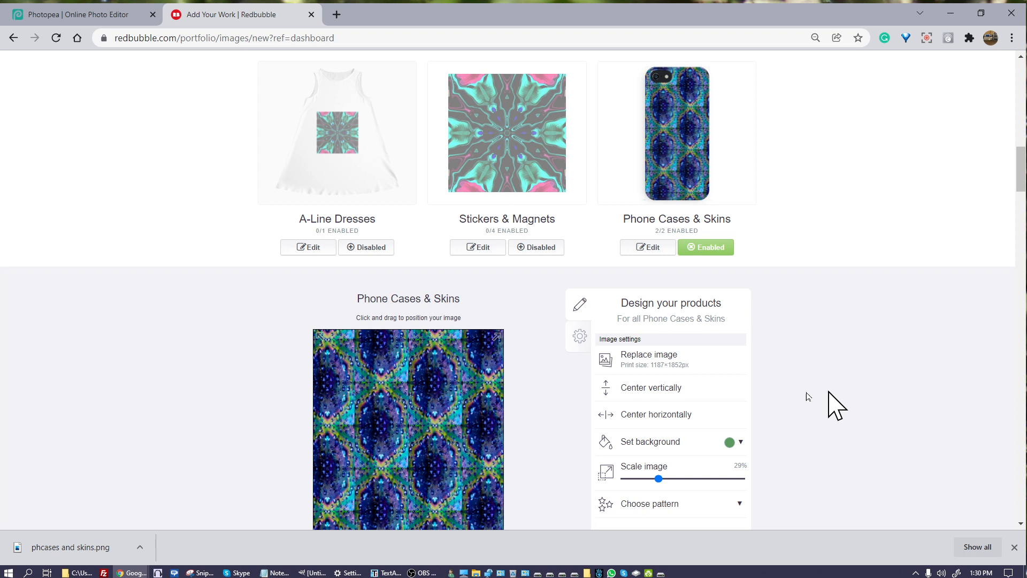
scroll(562, 452, "down", 2)
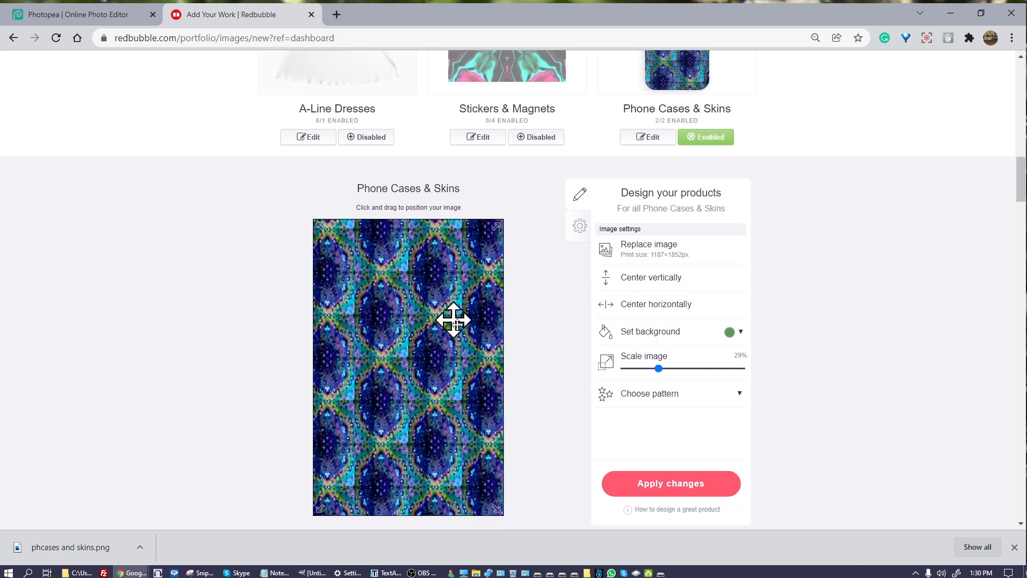
scroll(920, 323, "up", 3)
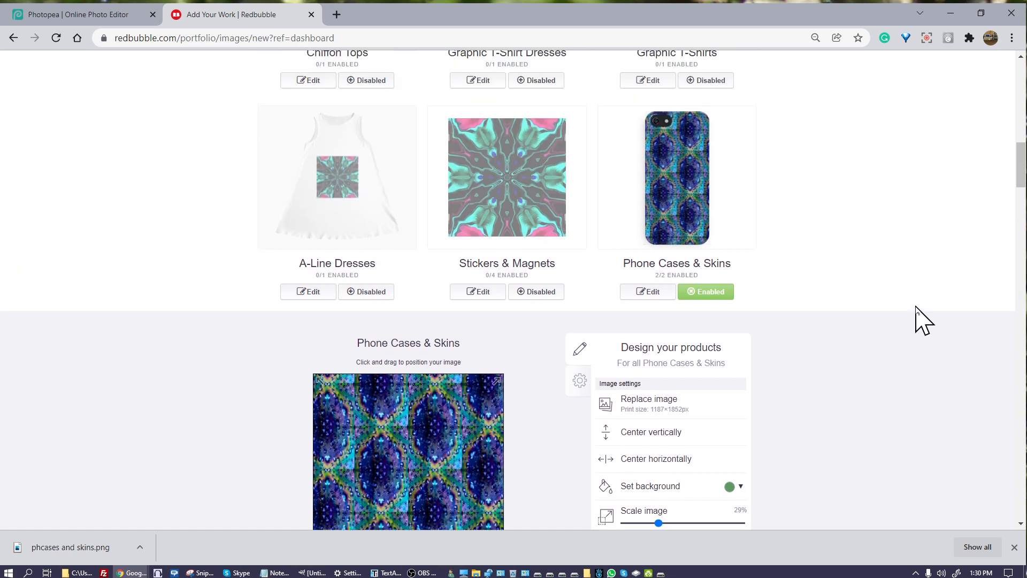
scroll(893, 342, "down", 4)
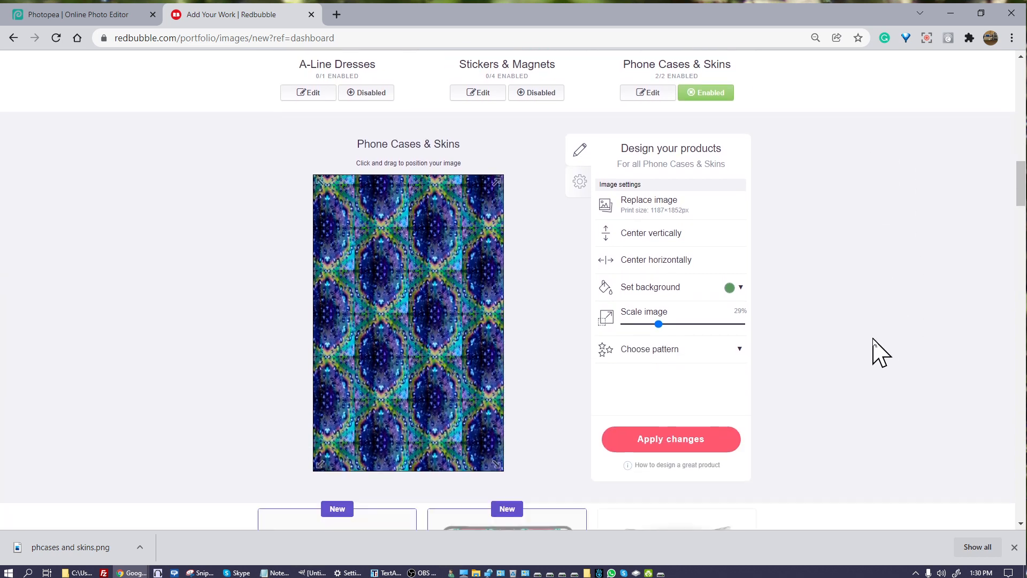
Disable the Pillows & Totes product and the Prints, Cards & Posters product.
scroll(877, 352, "down", 5)
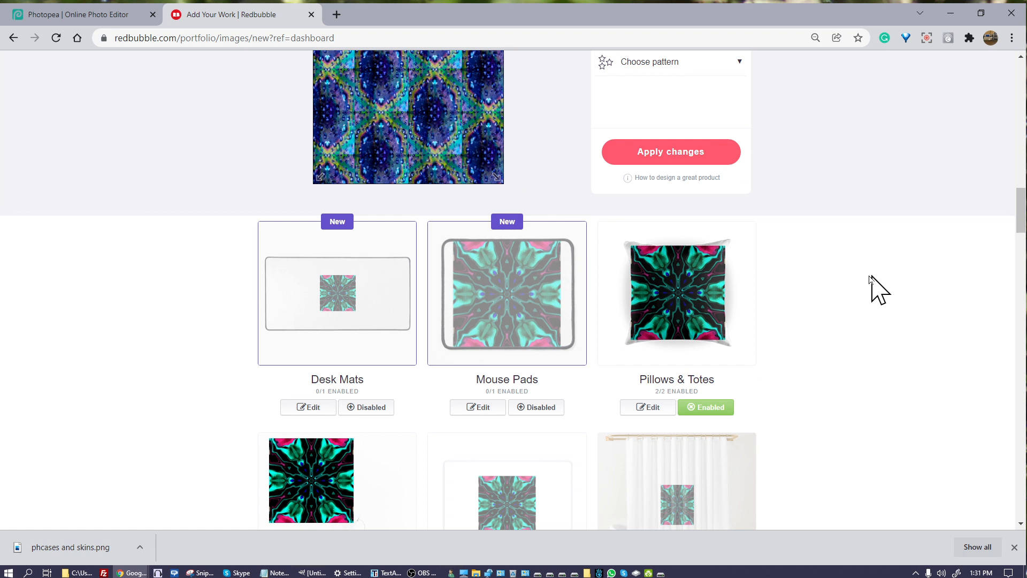
scroll(871, 276, "down", 3)
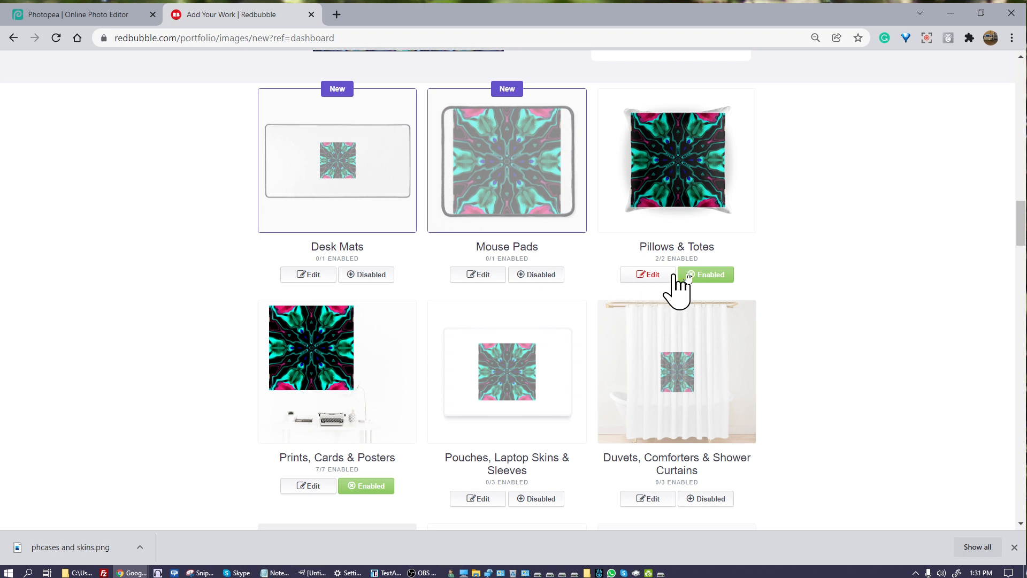
scroll(814, 305, "down", 1)
scroll(818, 313, "down", 2)
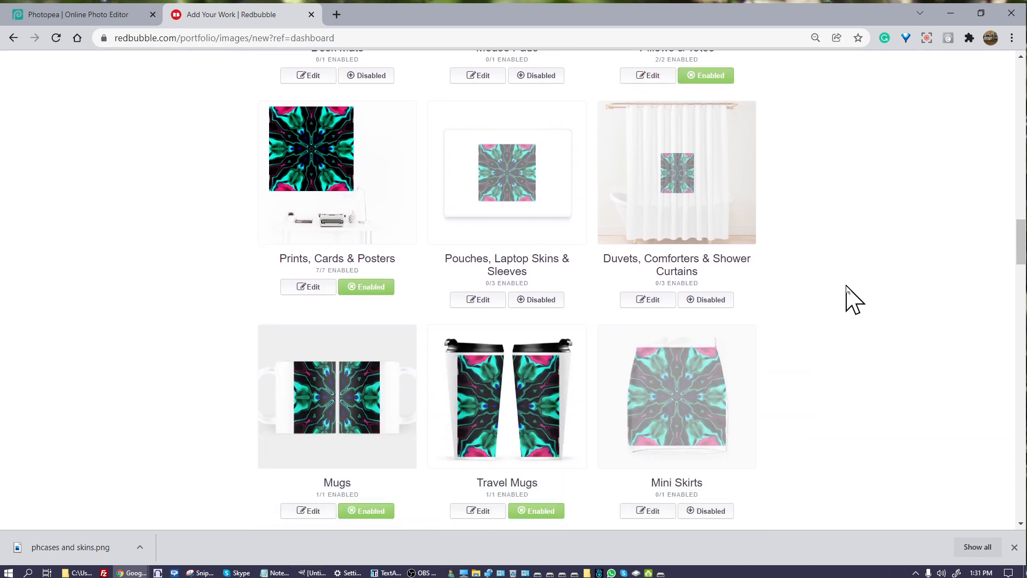
scroll(837, 273, "up", 2)
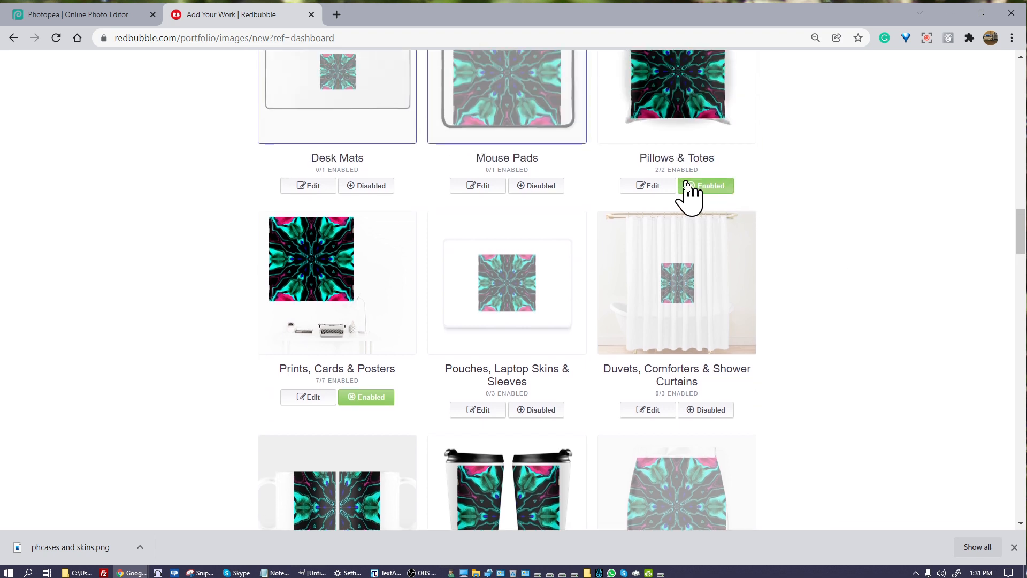
scroll(839, 300, "down", 2)
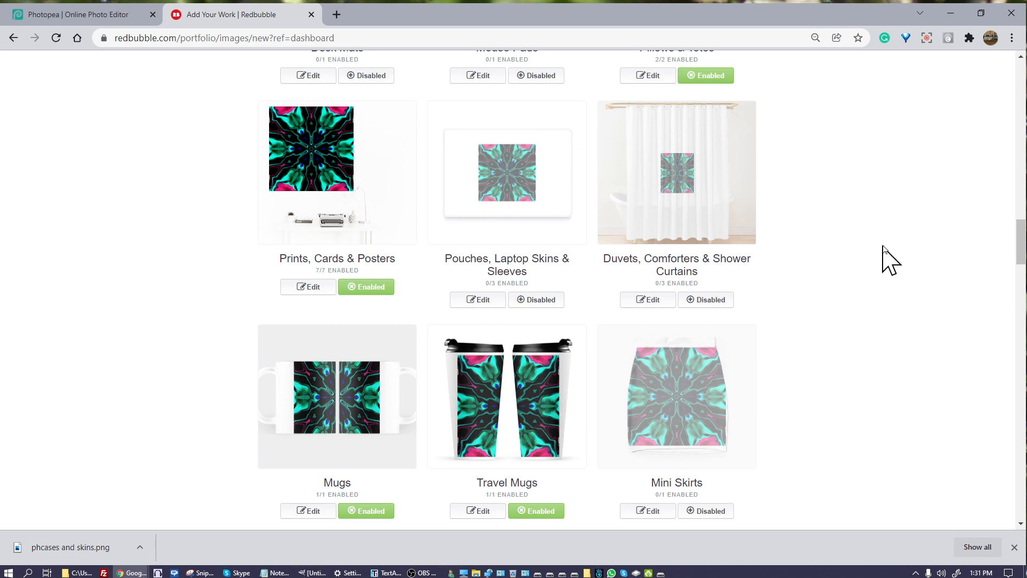
scroll(887, 248, "up", 1)
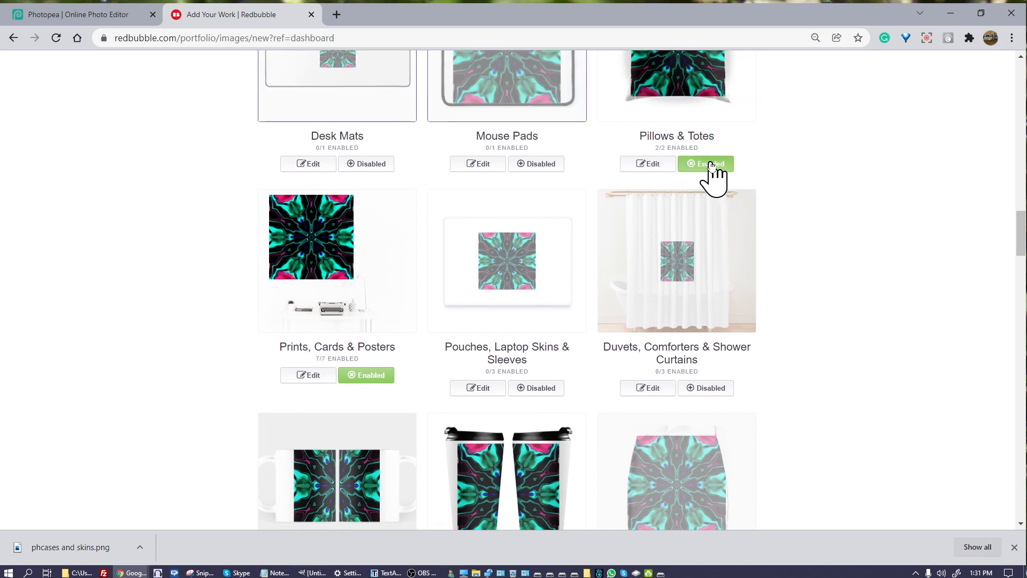
left_click(708, 164)
left_click(375, 374)
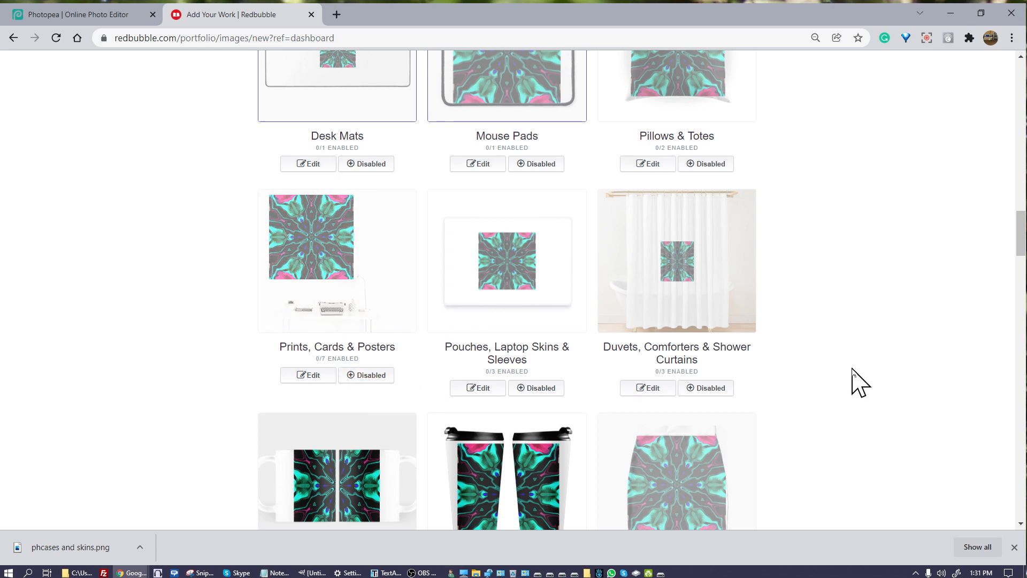
Disable the Mugs product and the Tablet Cases & Skins product, leaving Travel Mugs enabled.
scroll(887, 380, "down", 2)
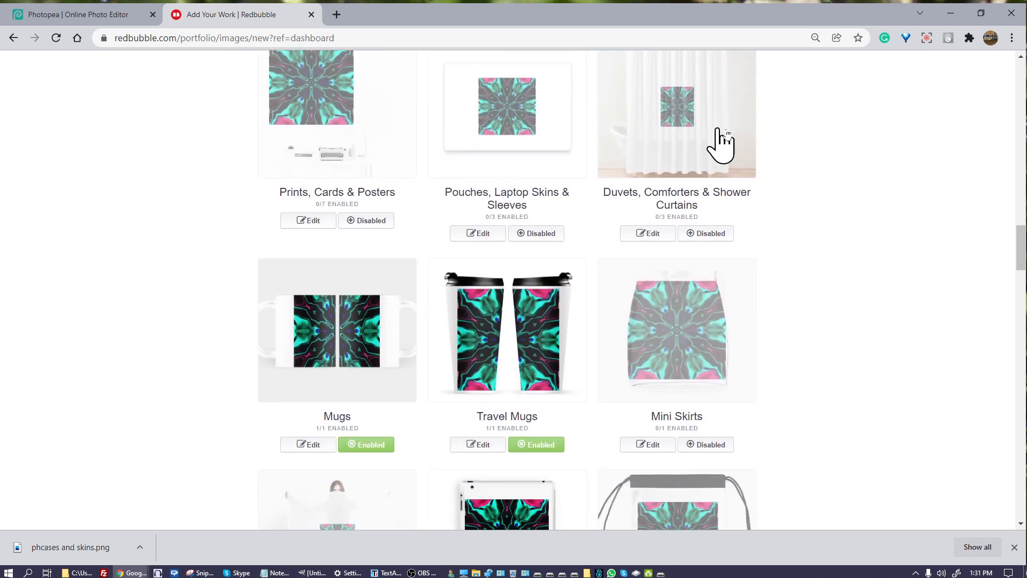
left_click(374, 446)
scroll(877, 358, "down", 3)
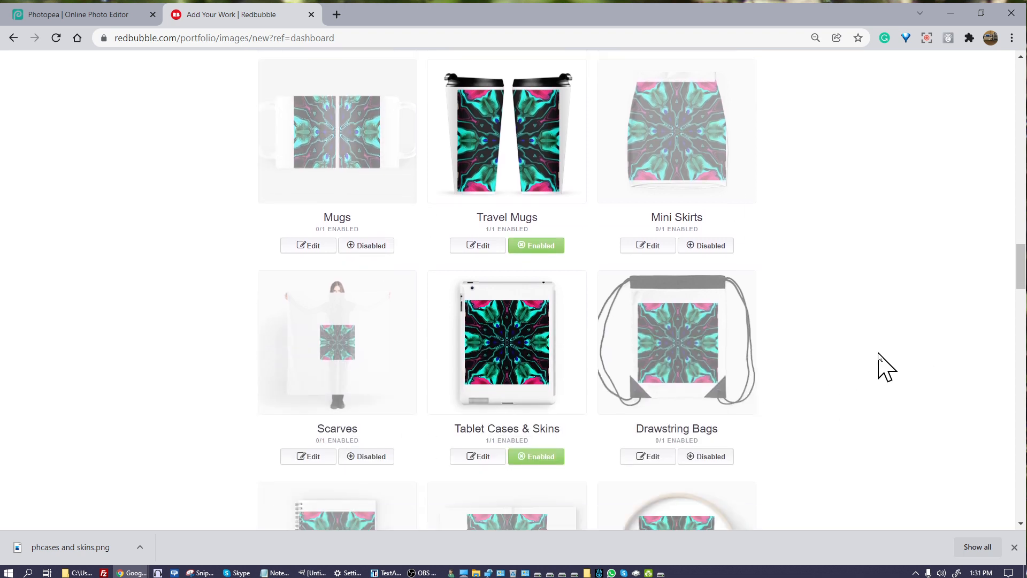
left_click(528, 460)
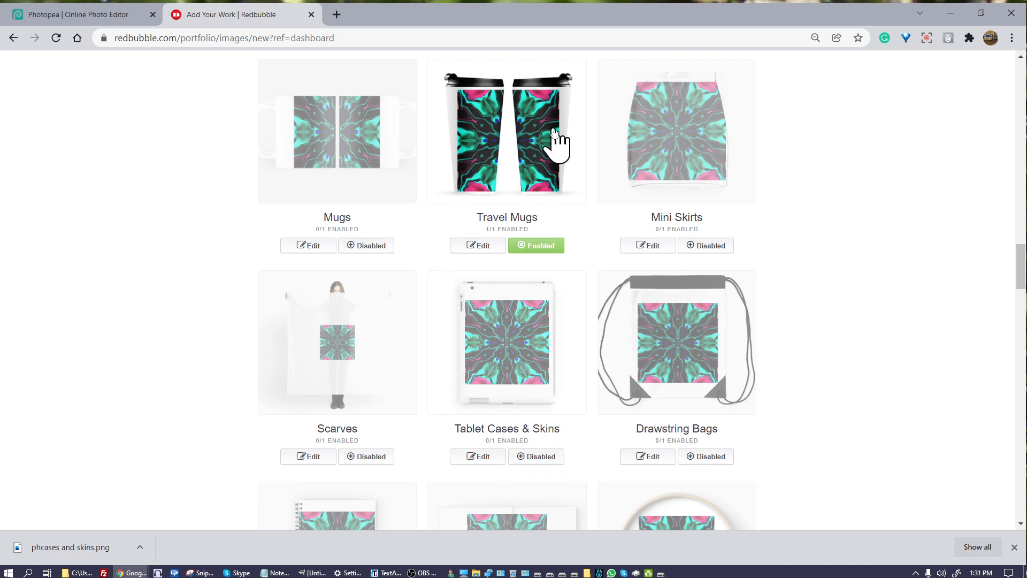
Disable the Acrylic Blocks & Coasters product and enable the Clocks product.
scroll(815, 386, "down", 2)
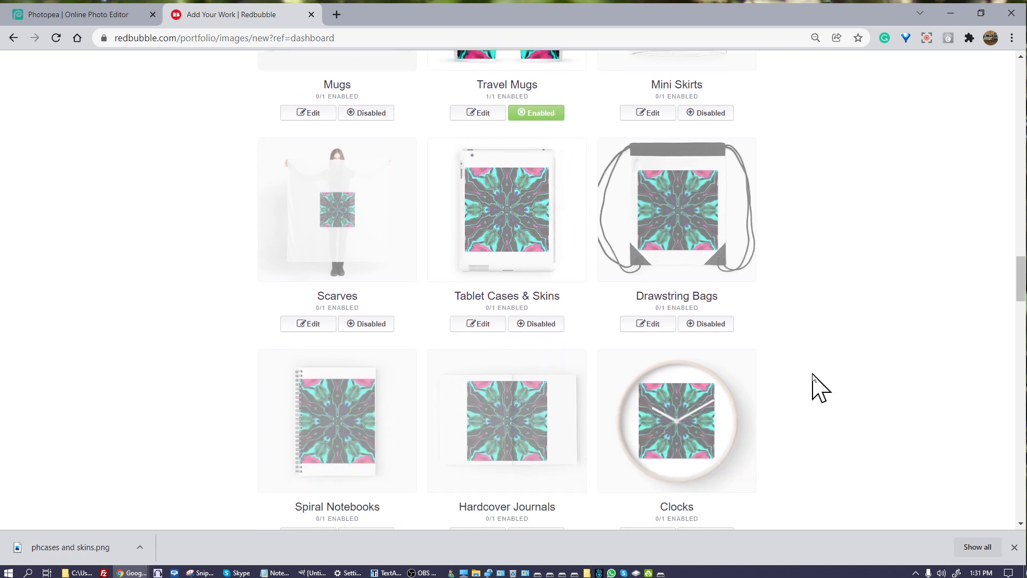
scroll(813, 374, "down", 3)
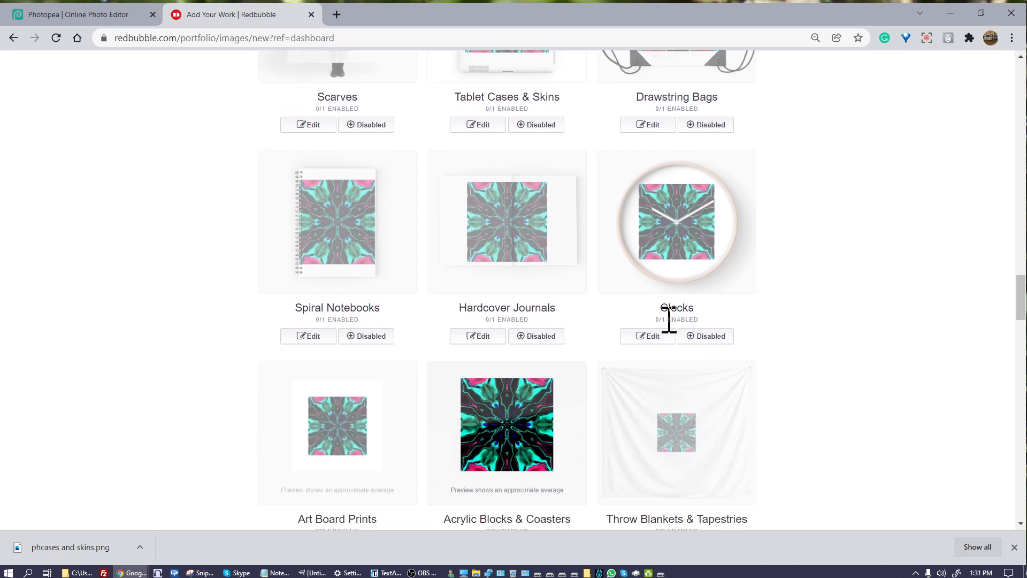
scroll(828, 394, "down", 2)
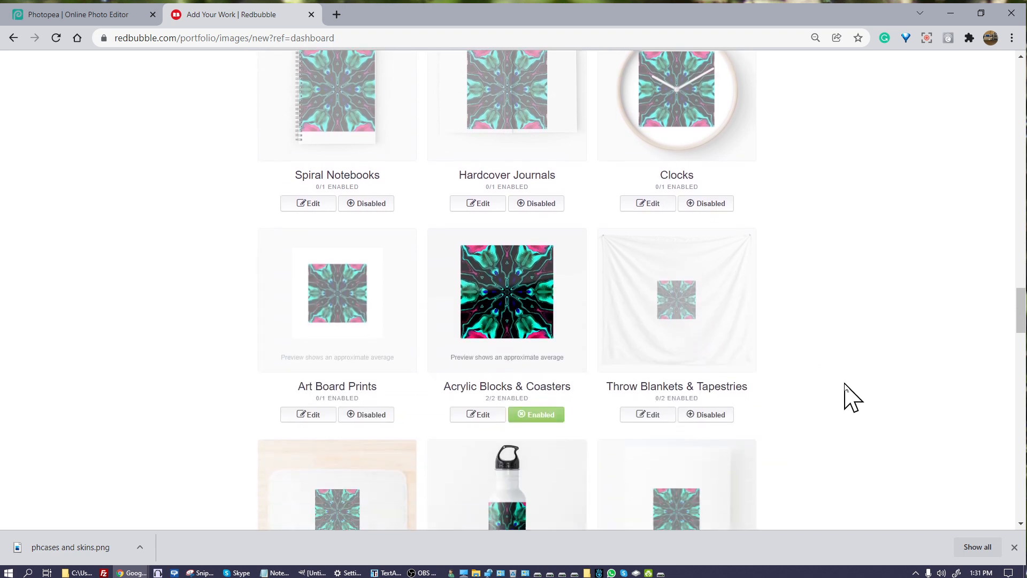
left_click(531, 417)
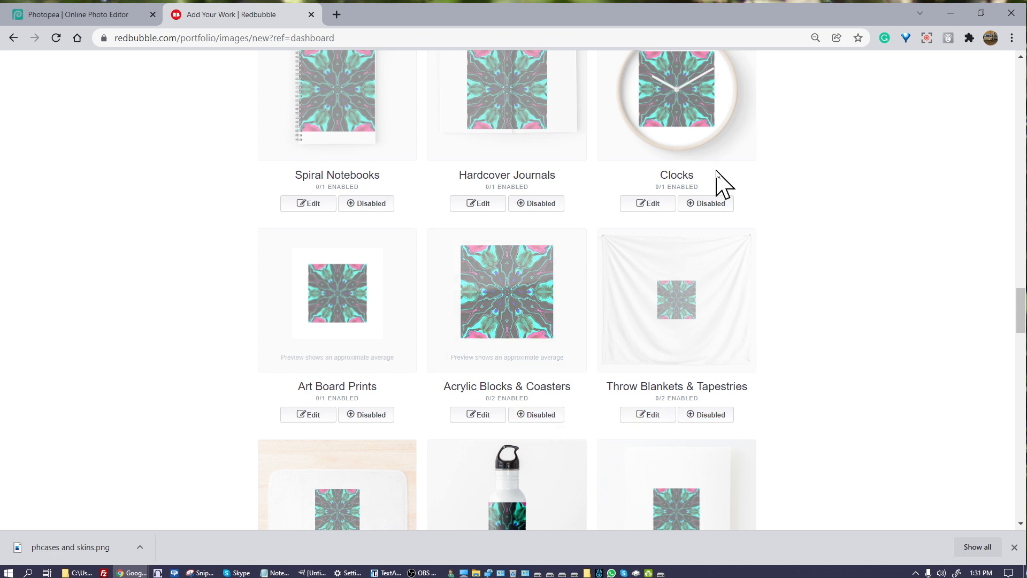
left_click(716, 202)
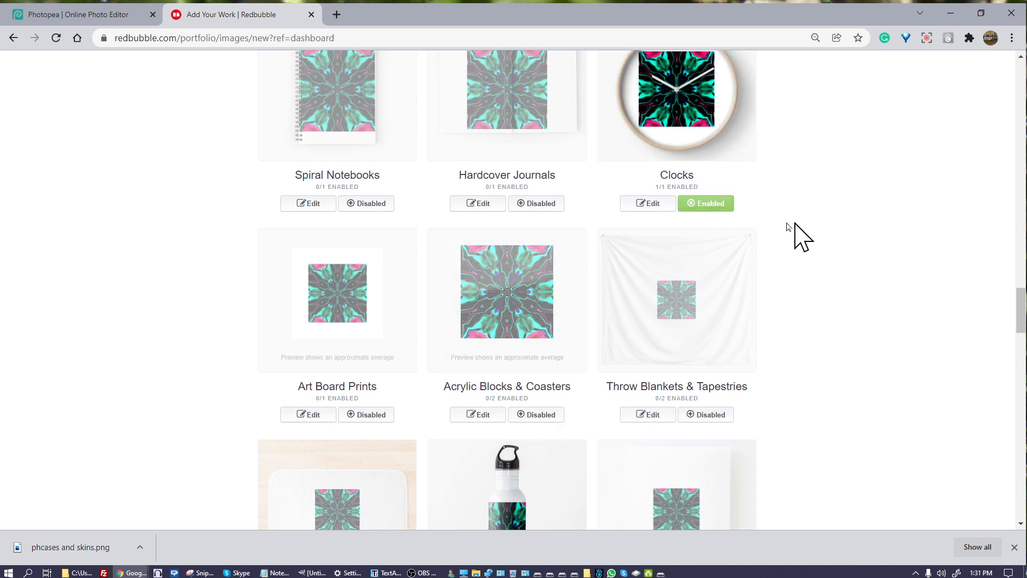
Disable the Clocks product and the Travel Mugs product.
left_click(710, 207)
scroll(885, 289, "down", 2)
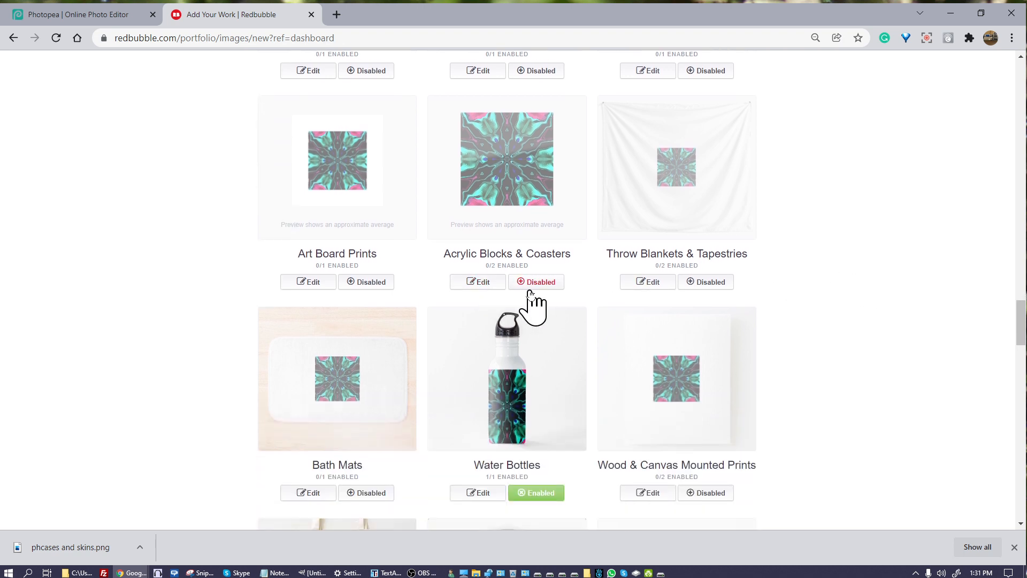
scroll(816, 310, "down", 2)
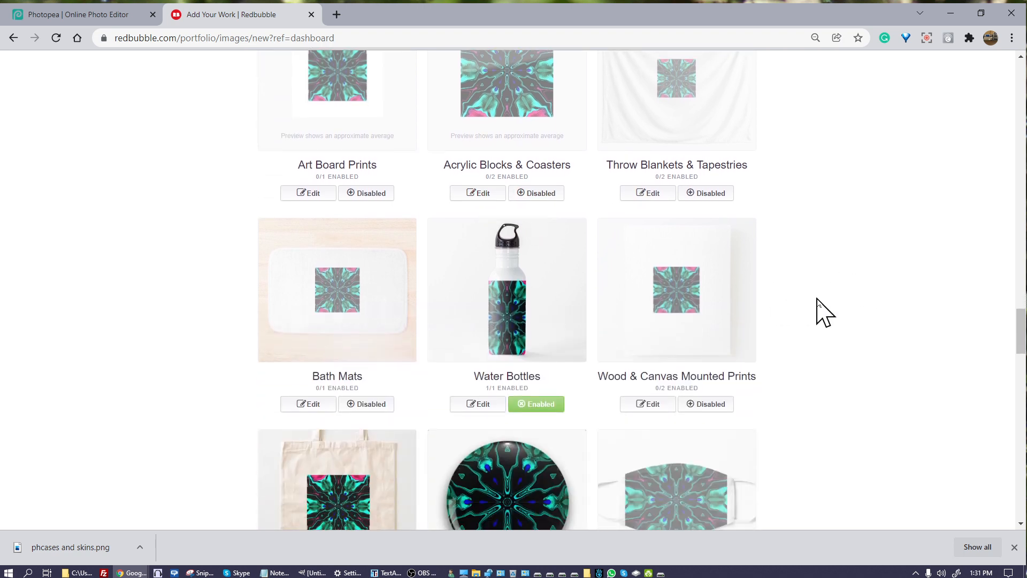
scroll(830, 313, "down", 1)
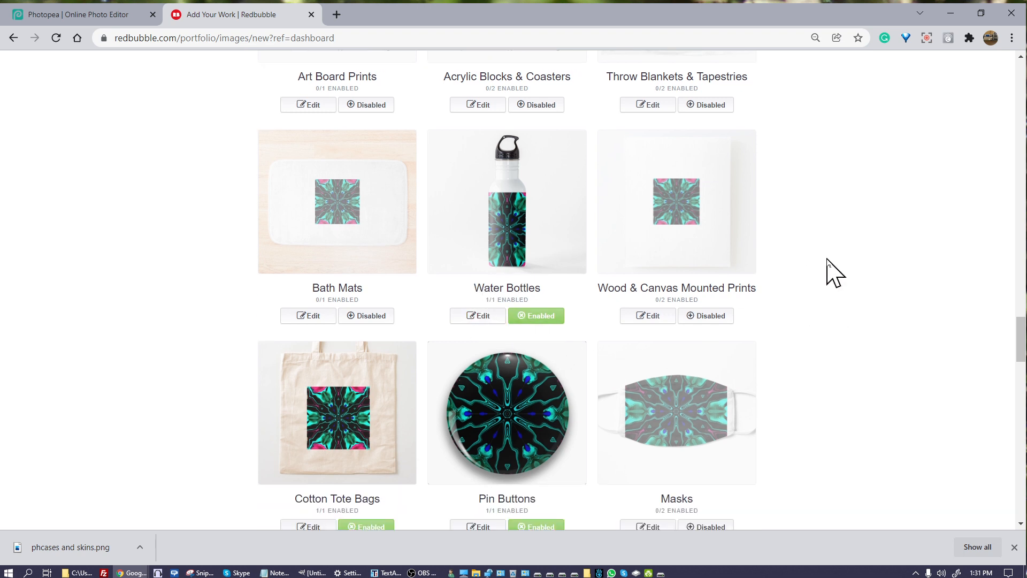
scroll(837, 268, "up", 5)
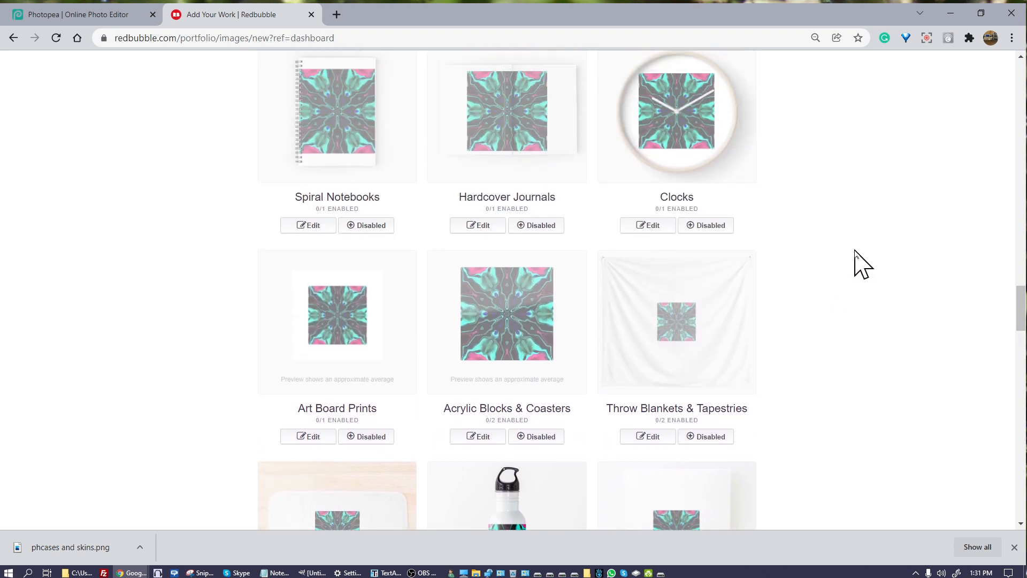
scroll(855, 251, "up", 4)
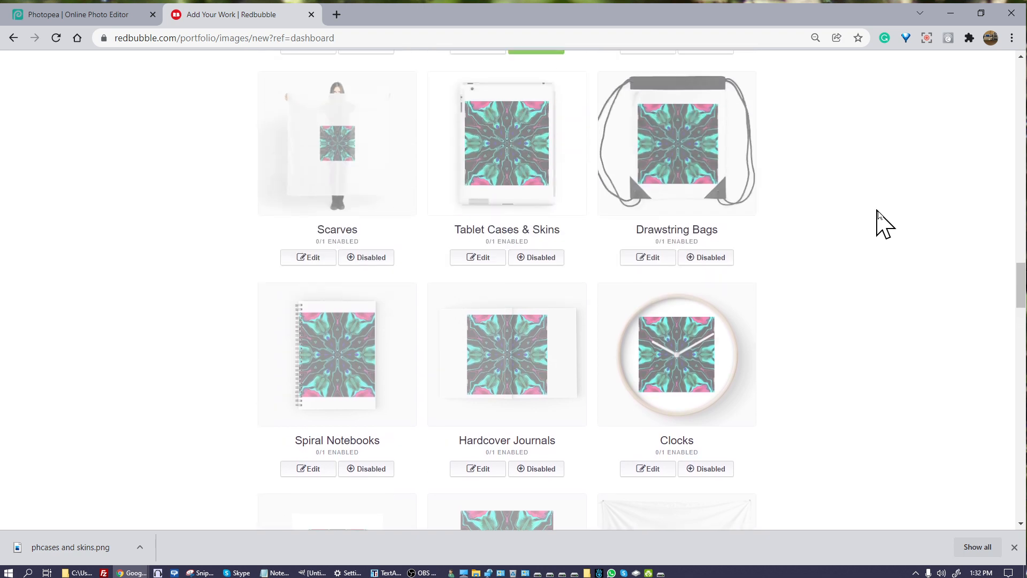
scroll(923, 257, "up", 1)
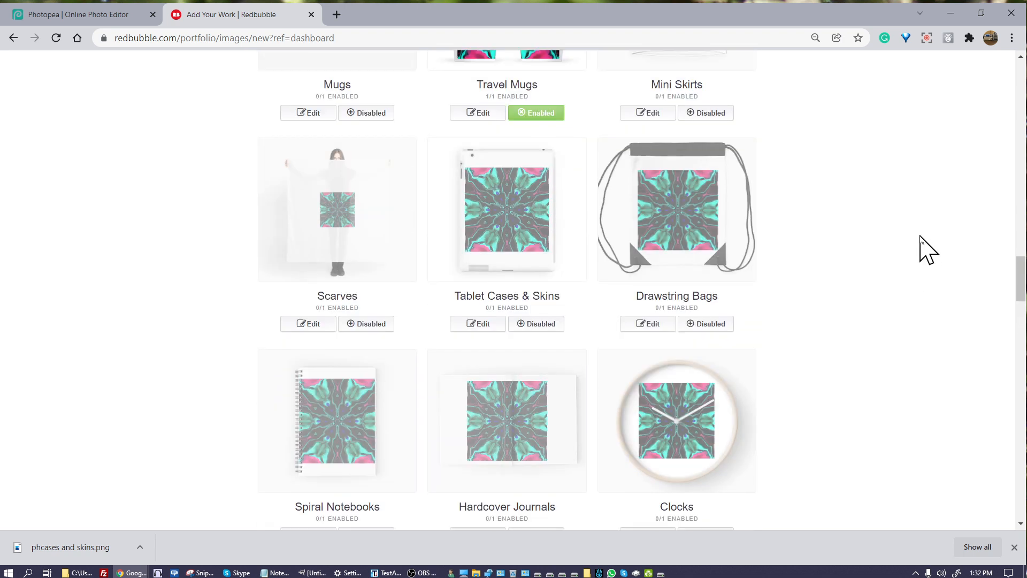
scroll(920, 235, "up", 1)
left_click(535, 180)
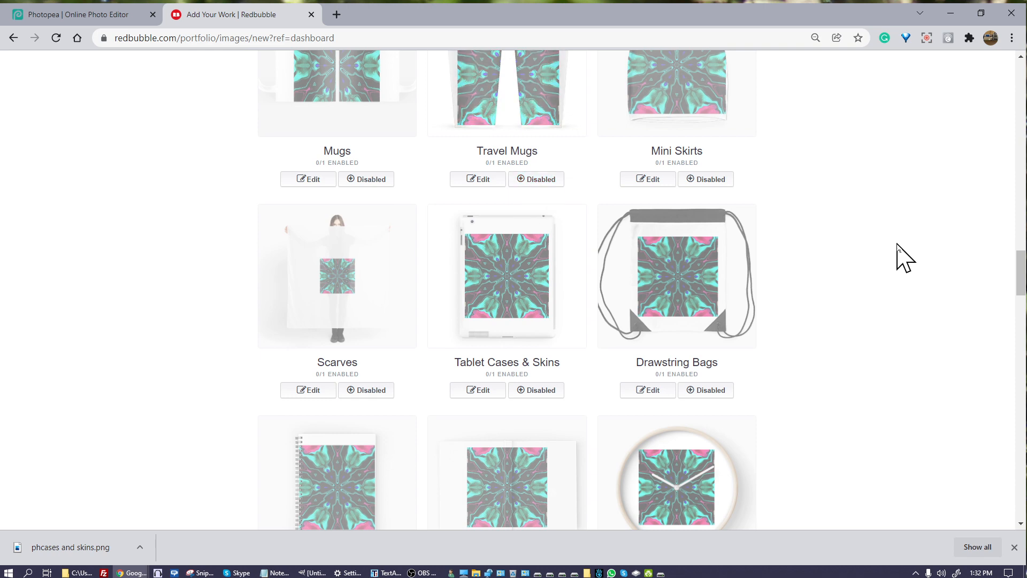
Disable the Cotton Tote Bags product and the Phone Wallets product, leaving Water Bottles and Pin Buttons enabled.
scroll(906, 258, "down", 7)
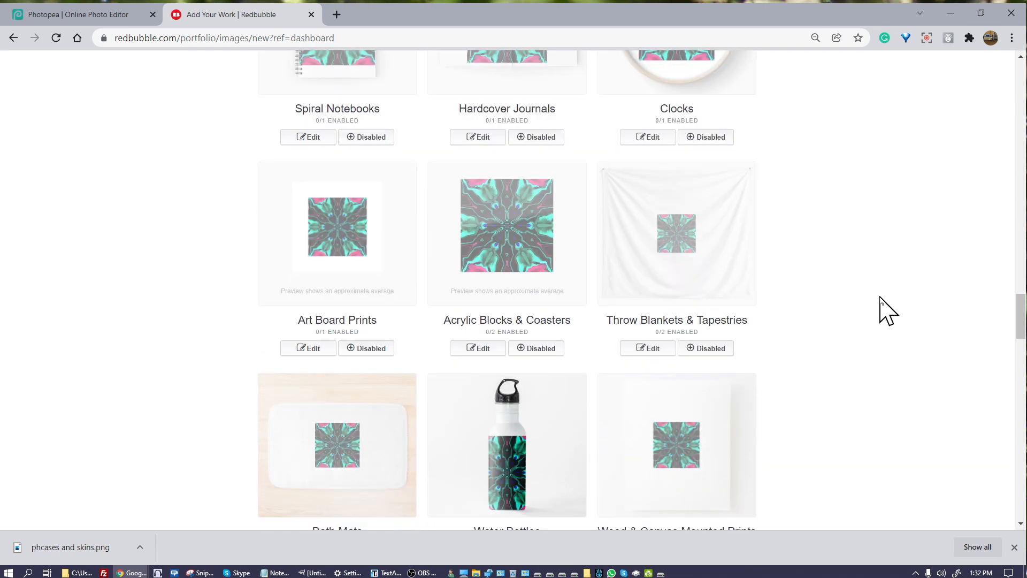
scroll(880, 299, "down", 6)
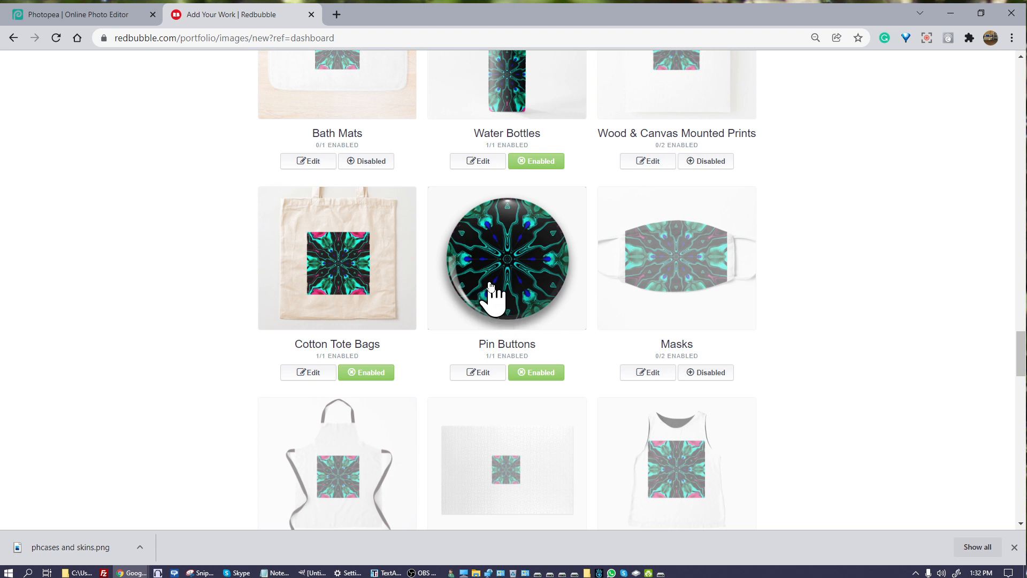
left_click(361, 371)
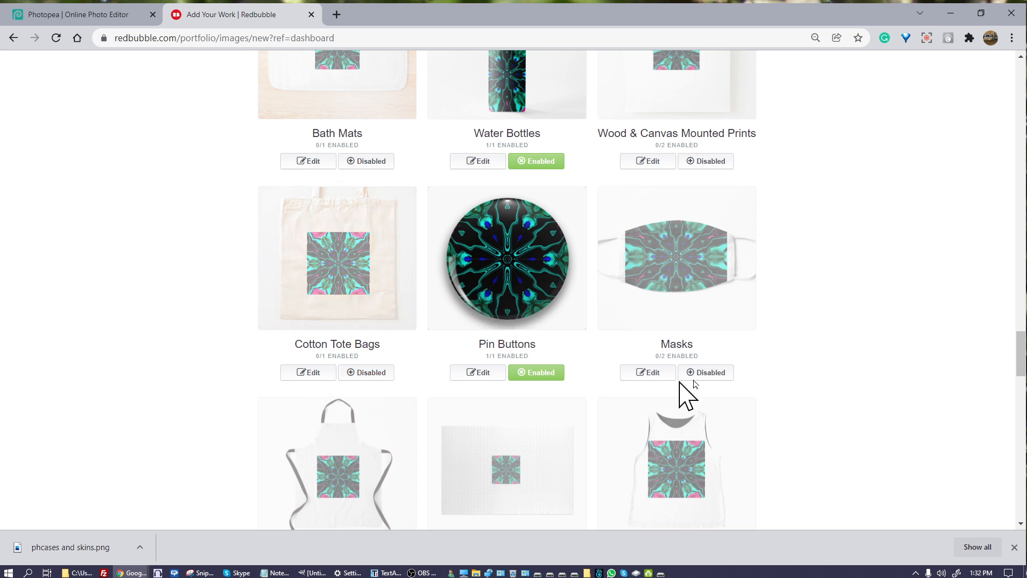
scroll(915, 337, "down", 5)
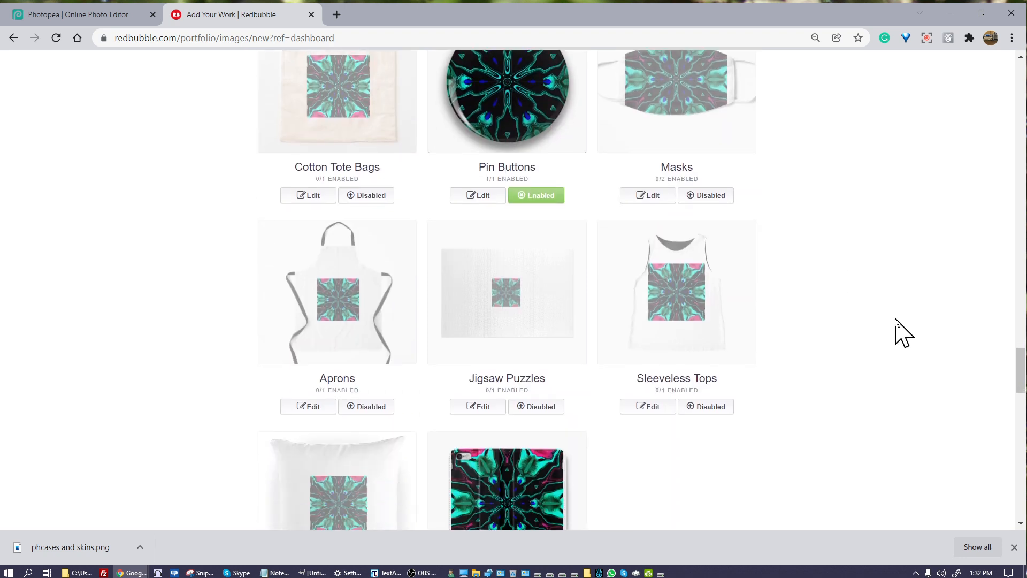
scroll(903, 334, "down", 3)
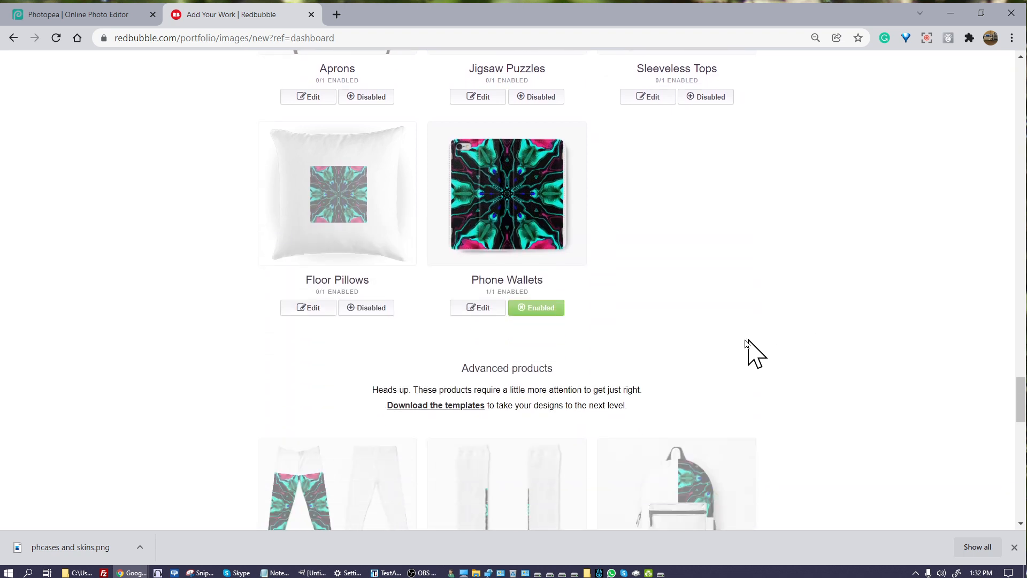
left_click(551, 316)
Set the work's media to Digital Art and add it to the Abstract Designs collection.
scroll(832, 277, "down", 4)
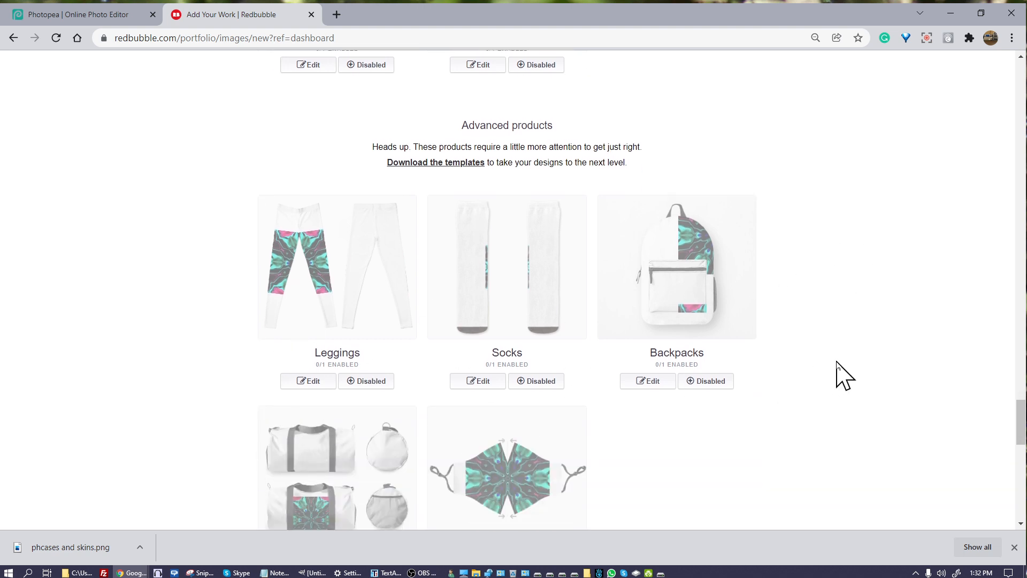
scroll(843, 363, "down", 6)
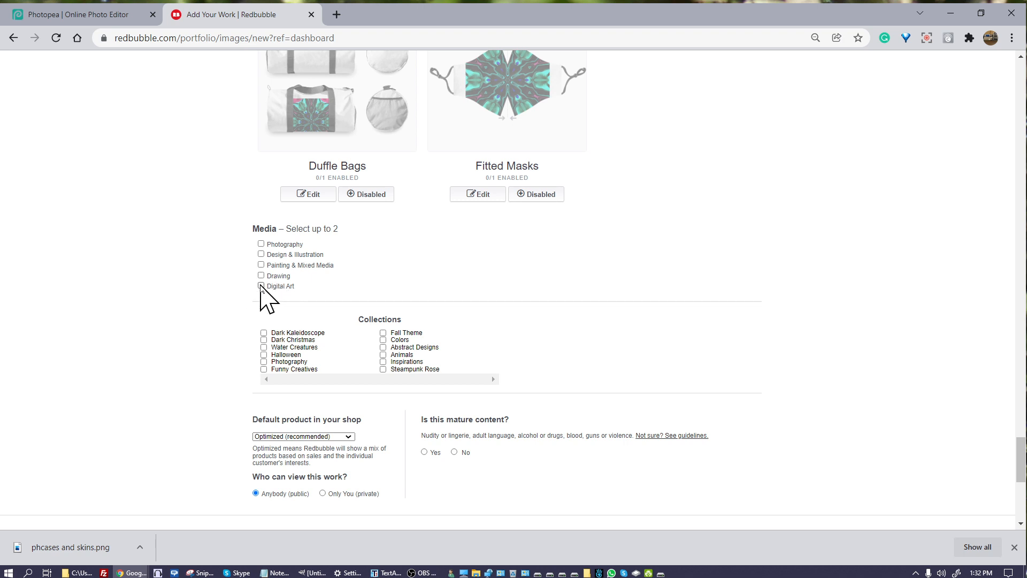
left_click(261, 286)
left_click(383, 347)
Set the default product in the shop to Water Bottle.
scroll(179, 398, "down", 3)
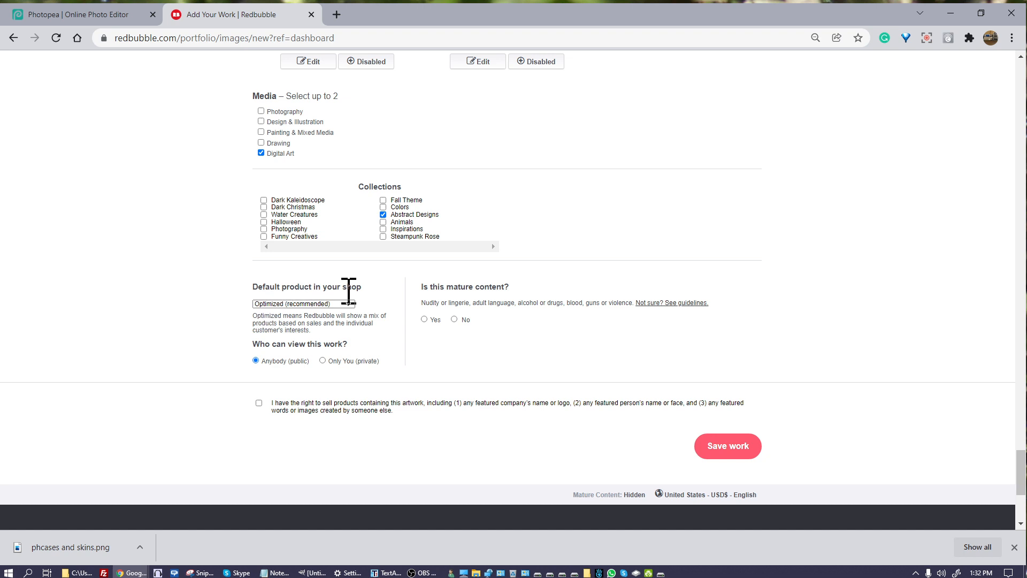
left_click(348, 304)
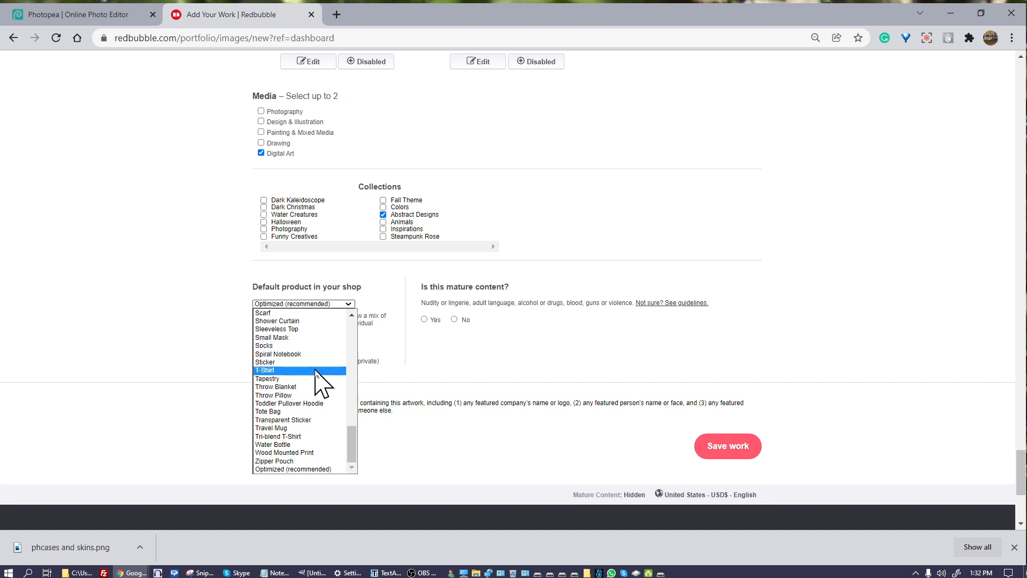
scroll(289, 449, "up", 14)
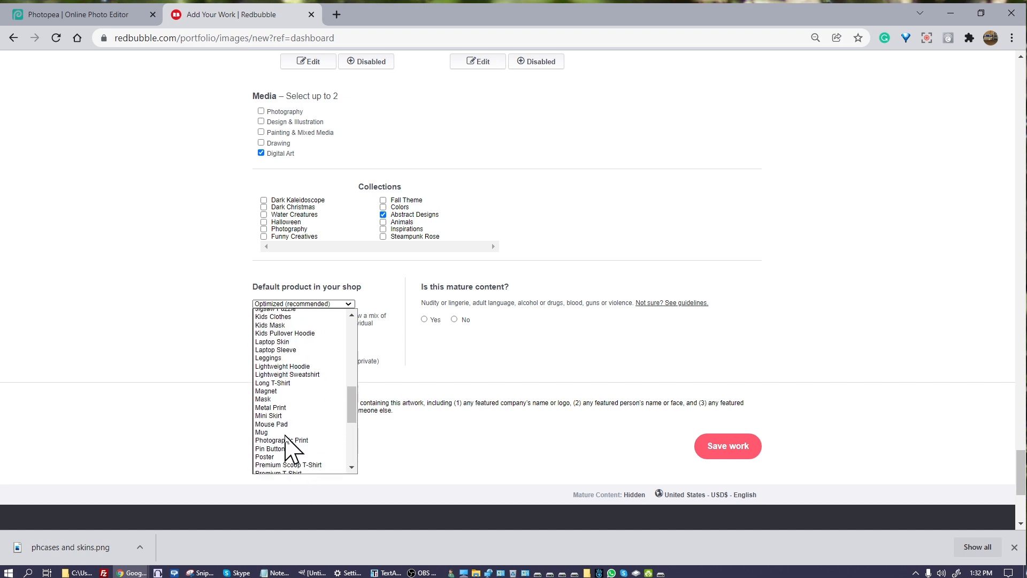
scroll(289, 450, "down", 10)
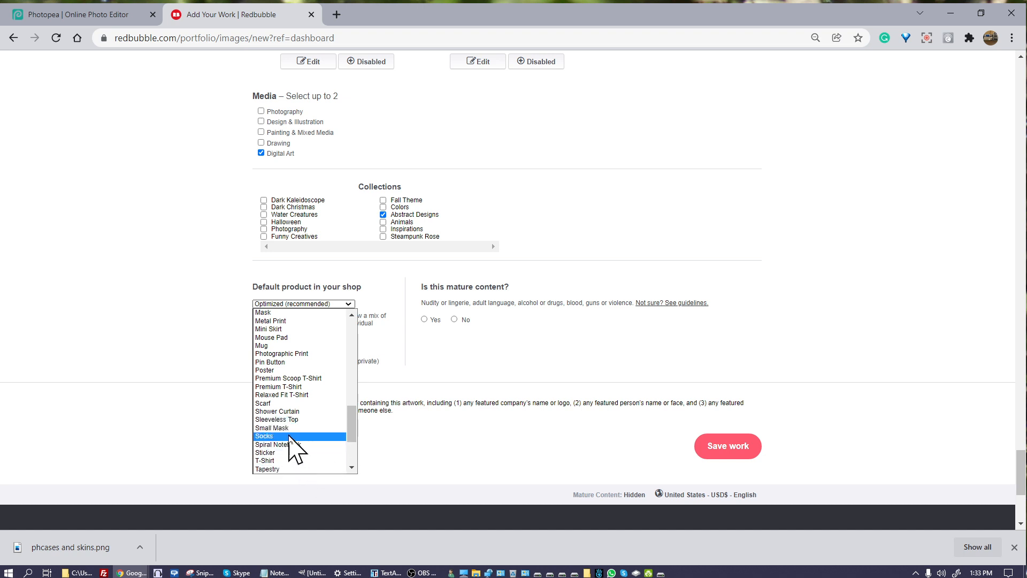
scroll(302, 423, "down", 3)
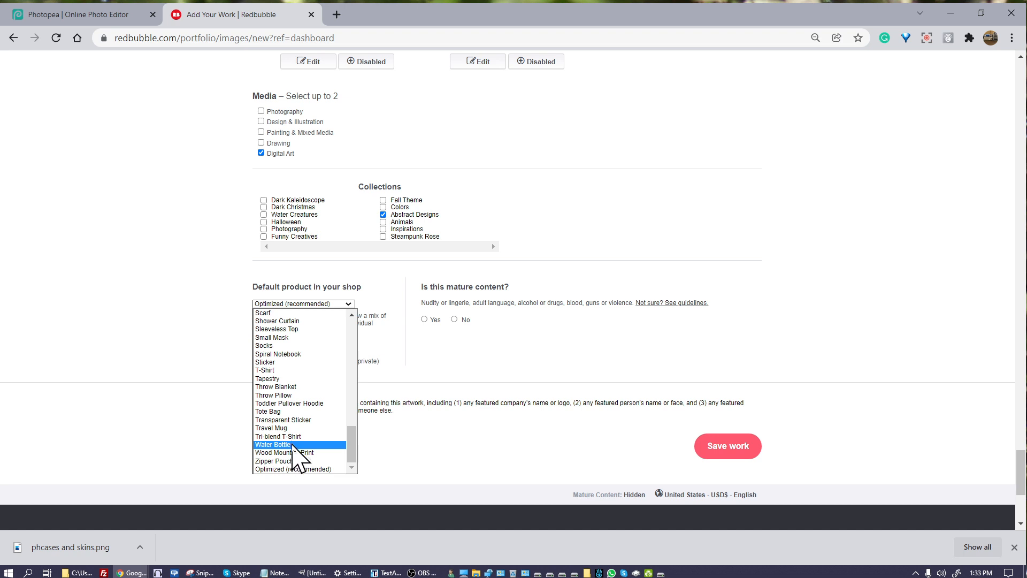
left_click(273, 444)
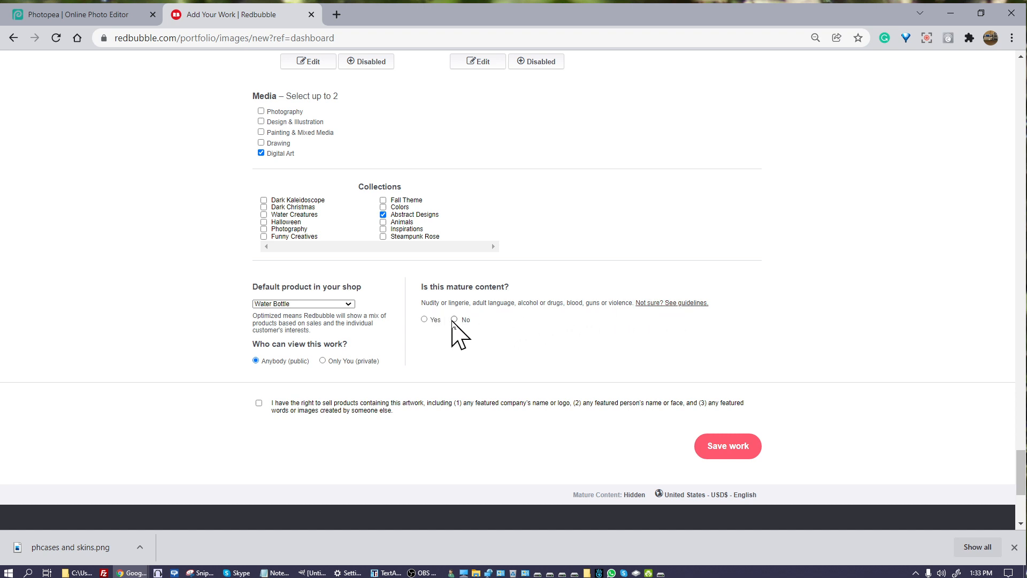
Mark the work as not mature content with the right-to-sell declaration accepted, and try to save it.
left_click(456, 320)
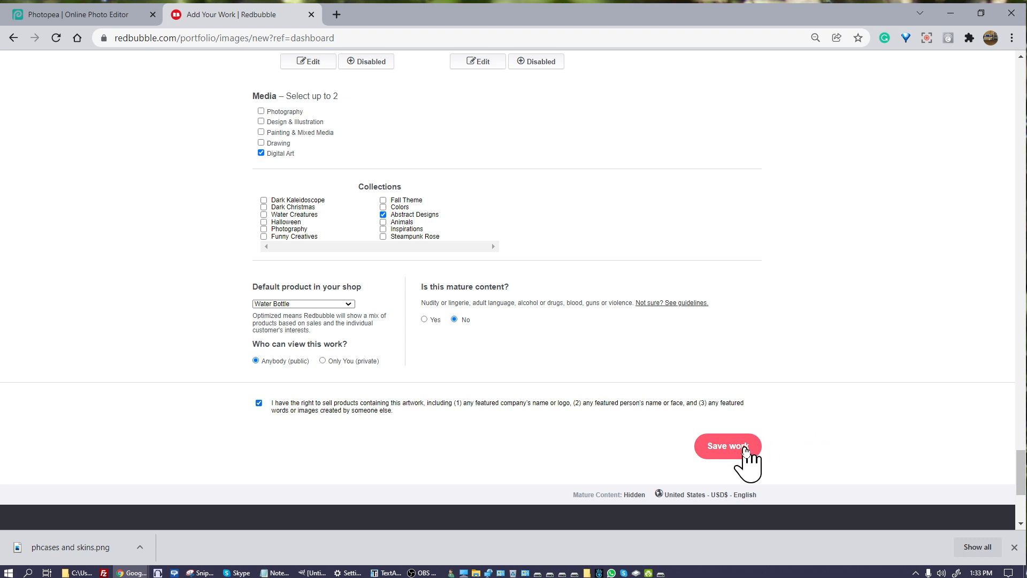
left_click(745, 451)
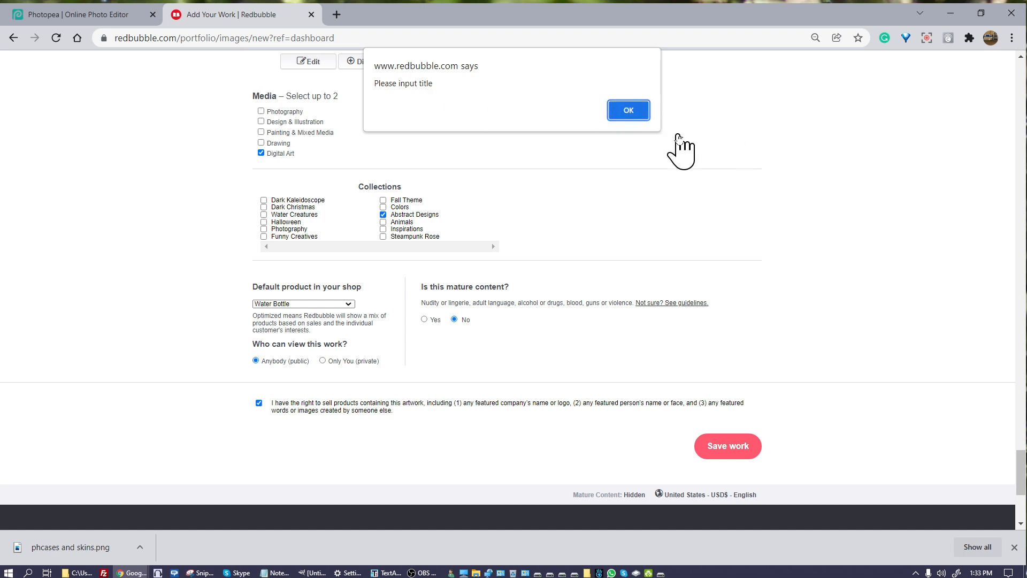
left_click(631, 110)
Apply the pending image design changes to all Phone Cases & Skins.
scroll(827, 236, "up", 3)
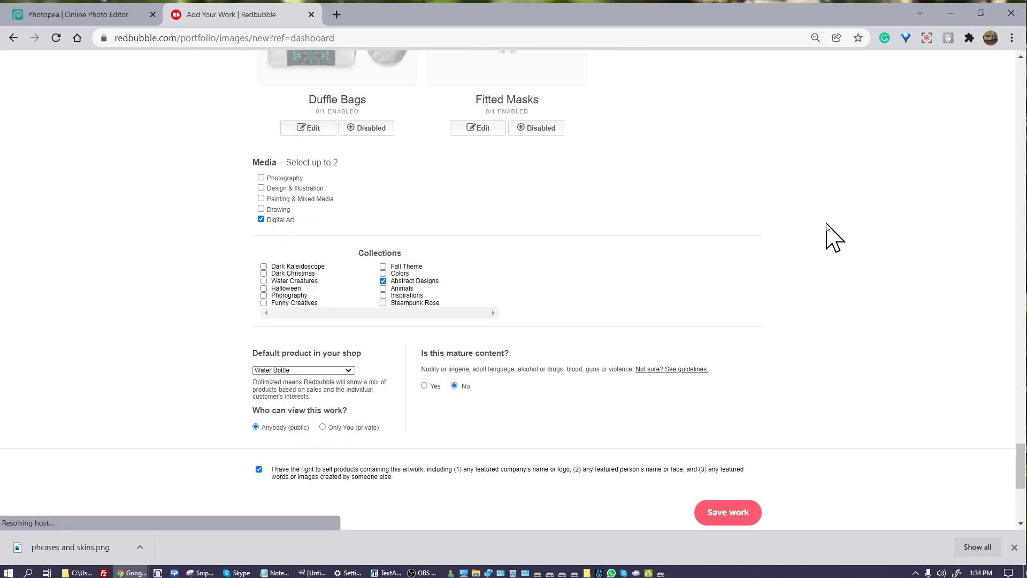
scroll(827, 220, "up", 8)
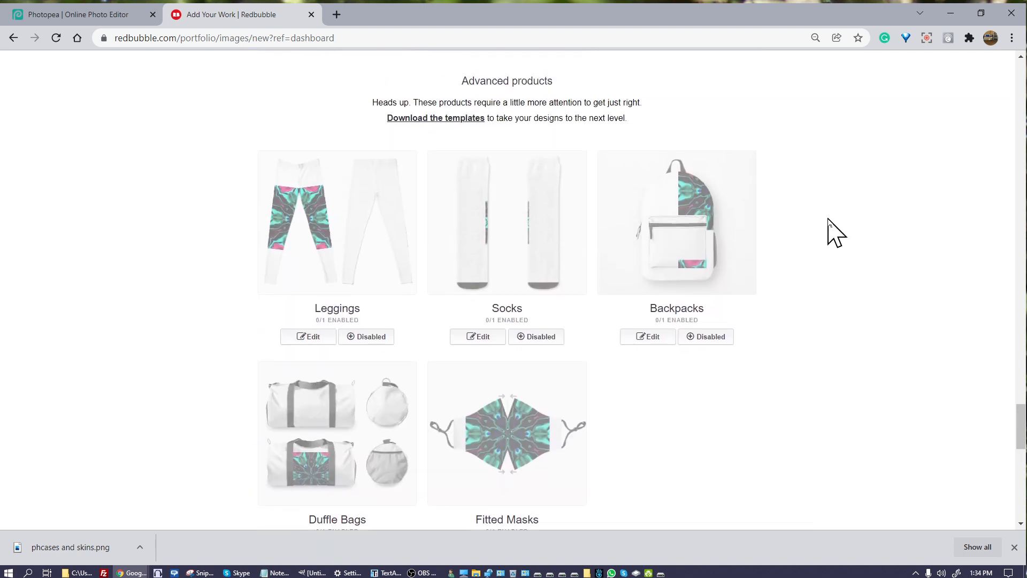
scroll(834, 229, "up", 8)
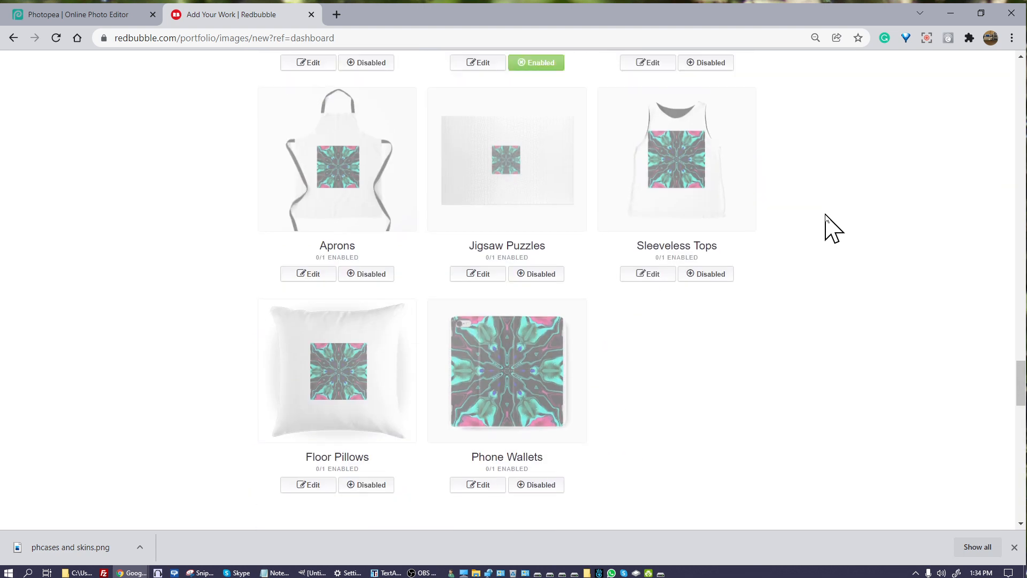
scroll(827, 215, "up", 7)
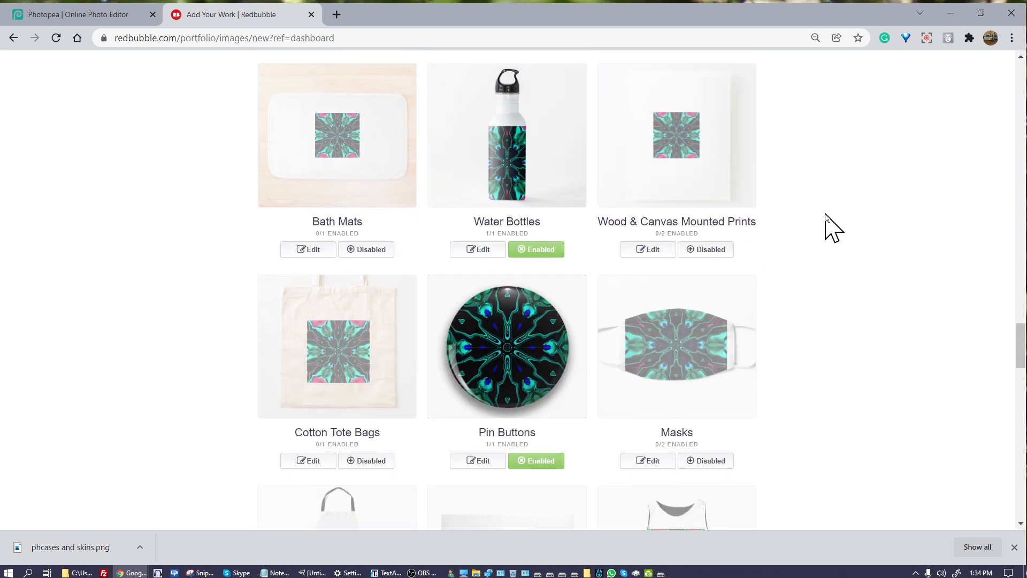
scroll(828, 220, "up", 7)
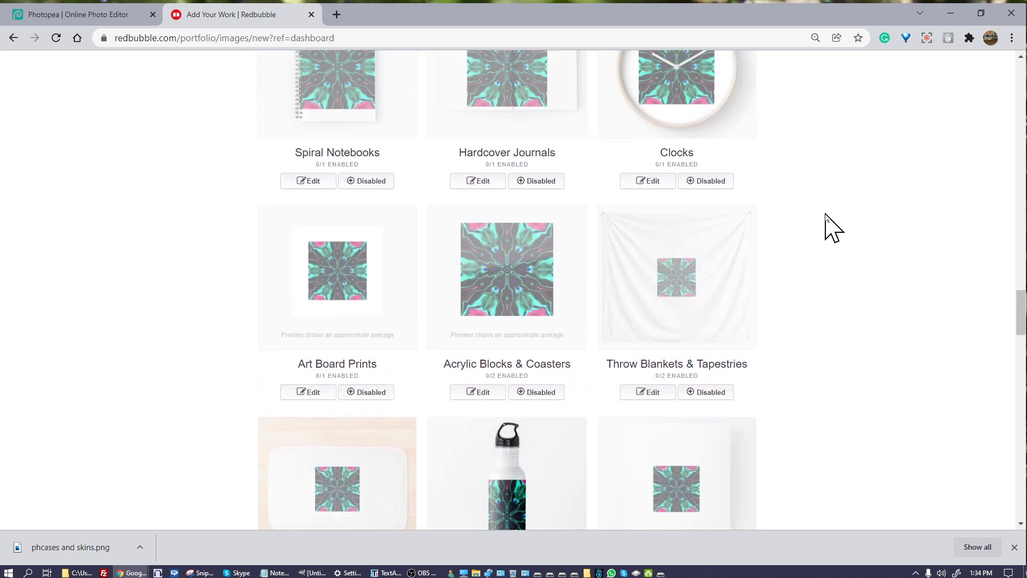
scroll(825, 214, "up", 7)
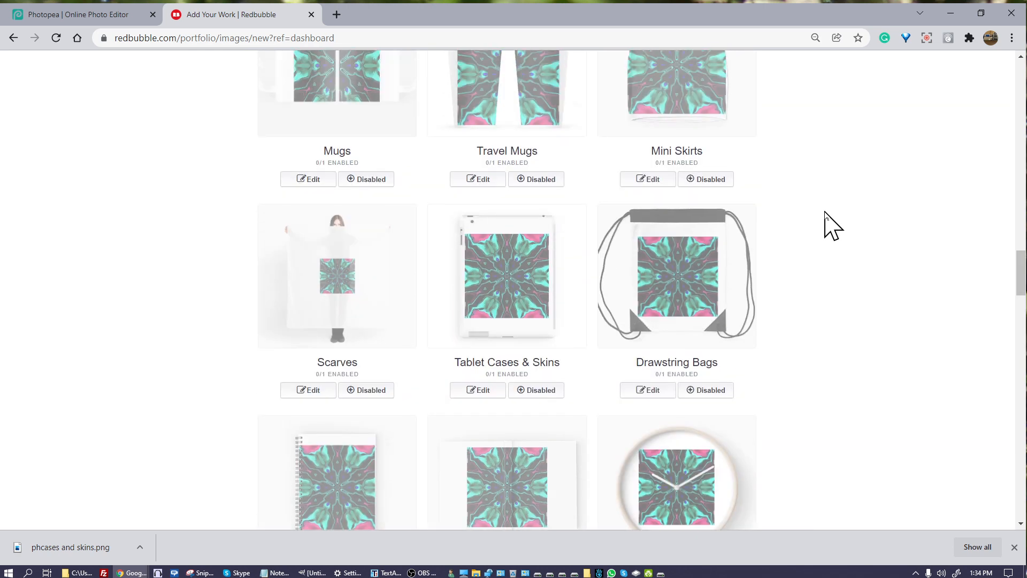
scroll(826, 225, "up", 6)
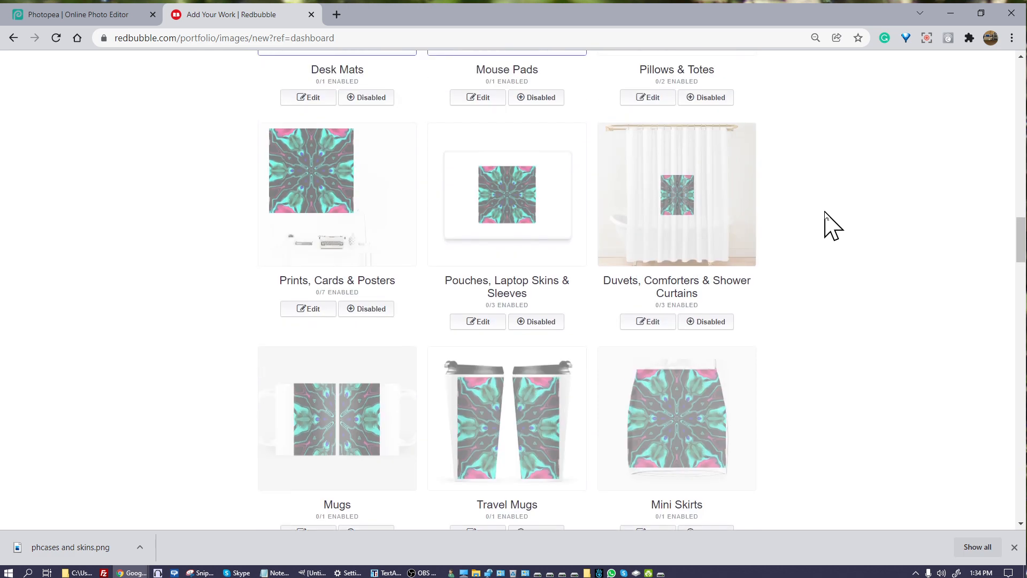
scroll(828, 224, "up", 6)
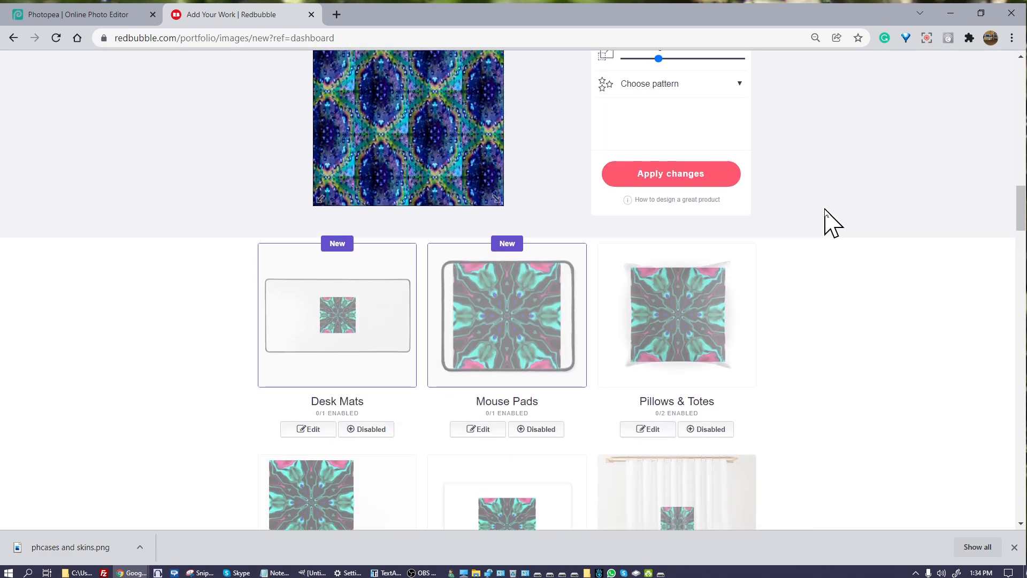
scroll(828, 219, "up", 3)
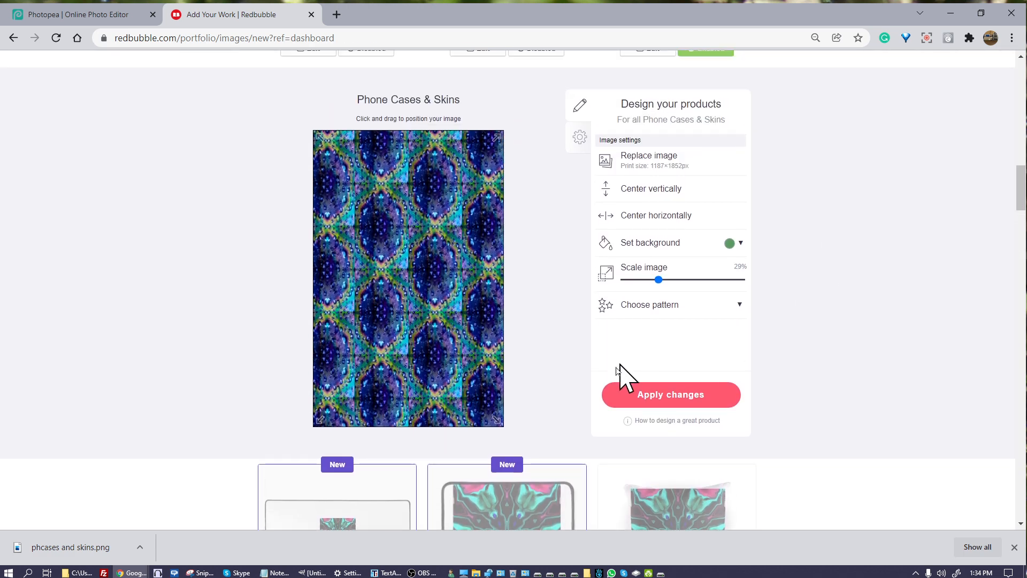
left_click(663, 395)
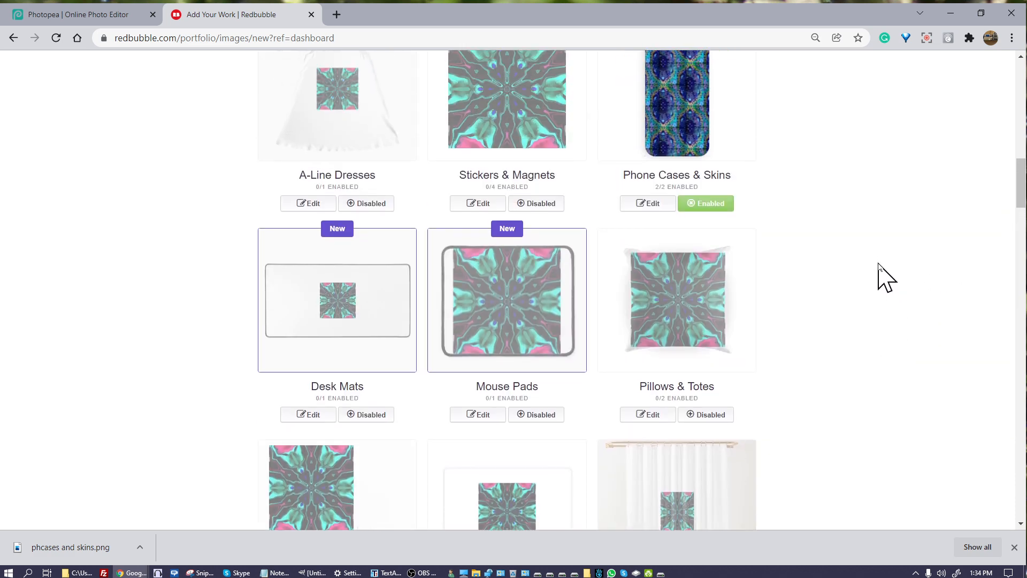
Disable the Caps product for this design in the product previews.
scroll(872, 260, "up", 2)
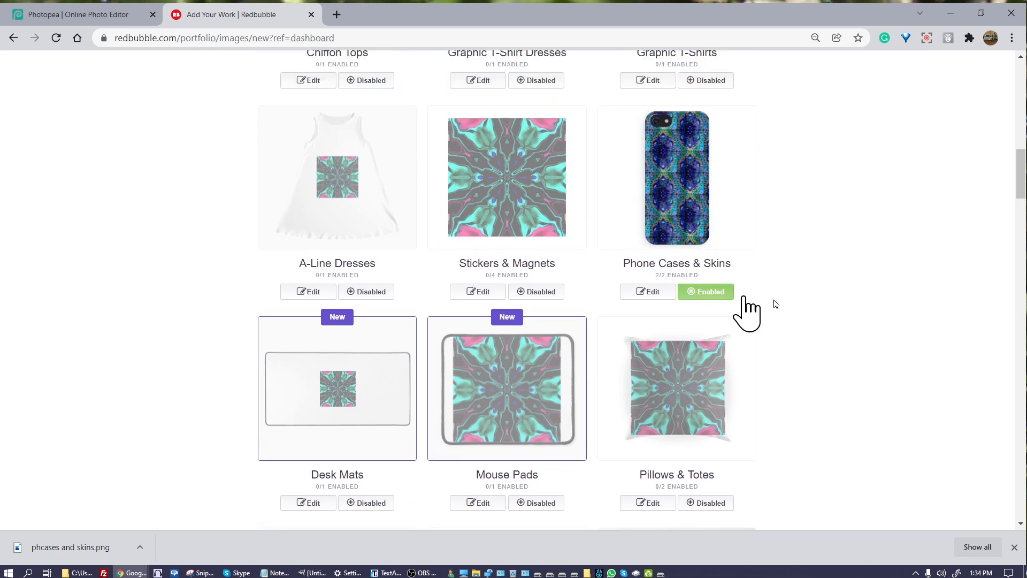
scroll(880, 251, "up", 8)
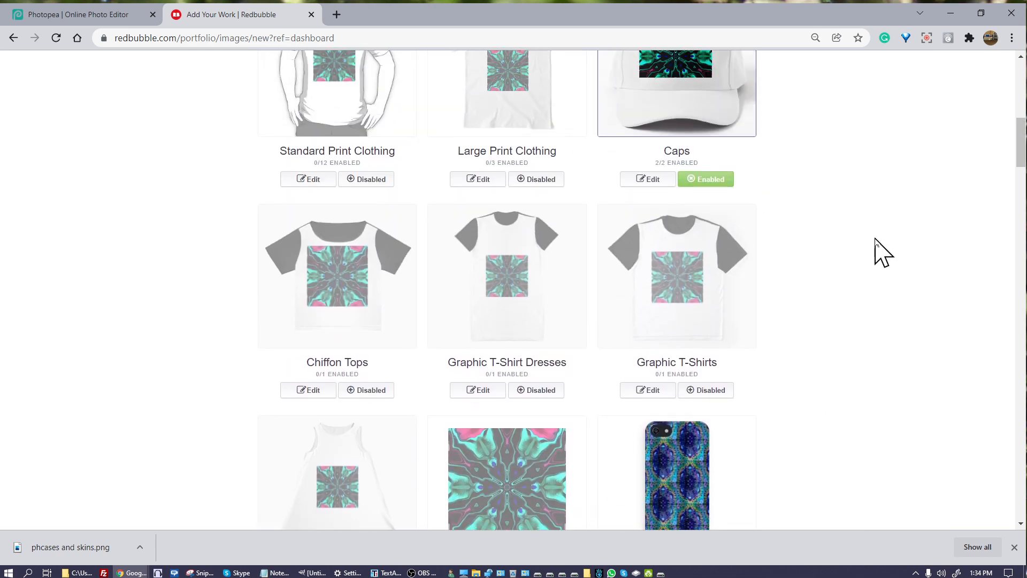
scroll(882, 252, "up", 1)
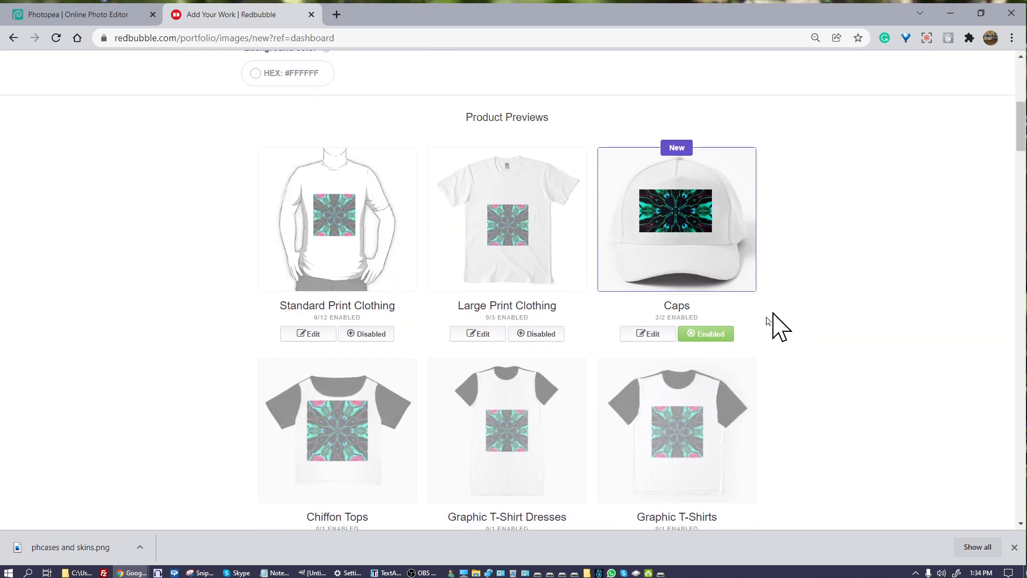
left_click(698, 334)
View the Deutsch, Français and Español versions of the listing details and return to the English version.
scroll(872, 310, "up", 6)
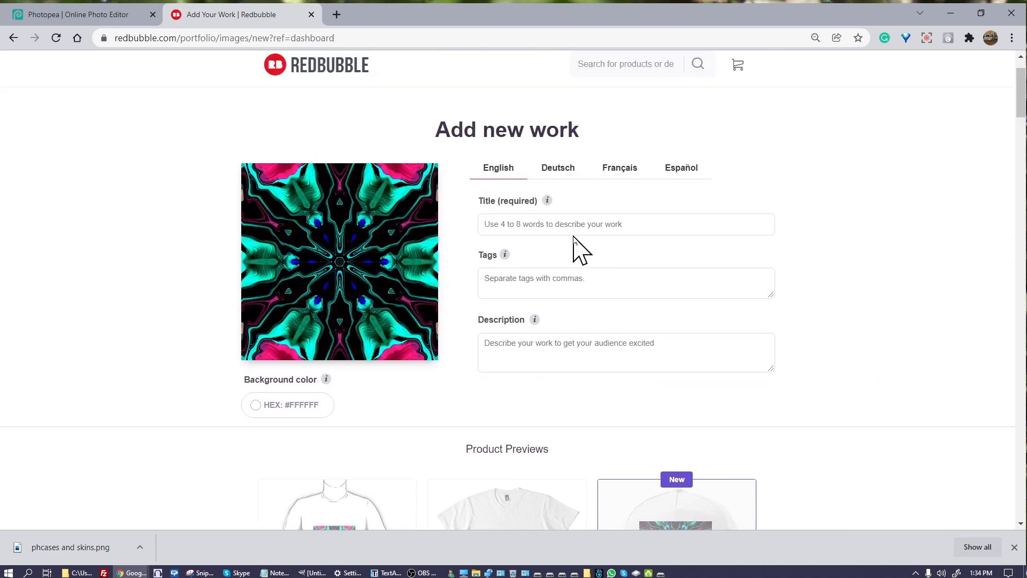
mouse_move(547, 201)
left_click(571, 170)
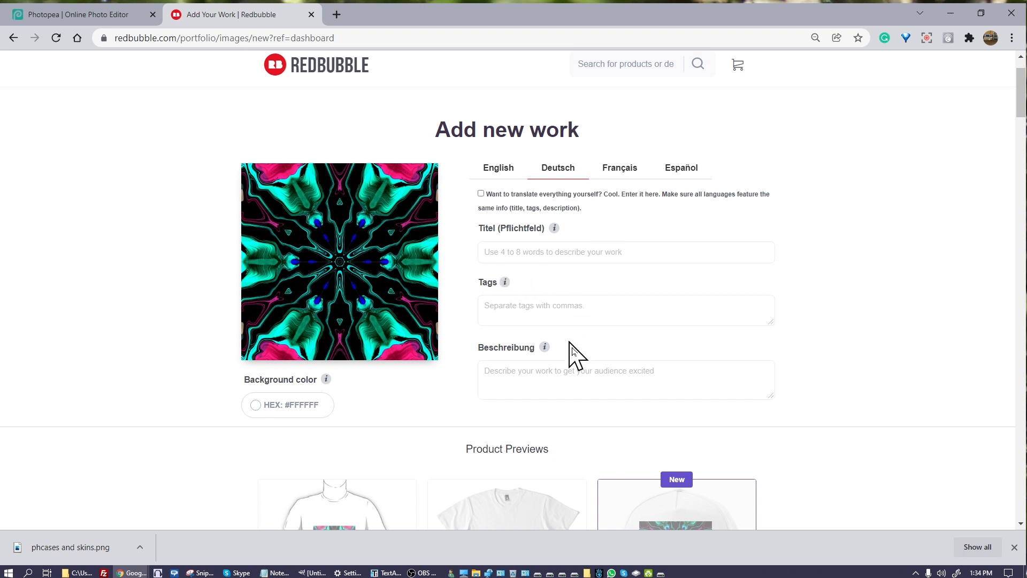
left_click(628, 172)
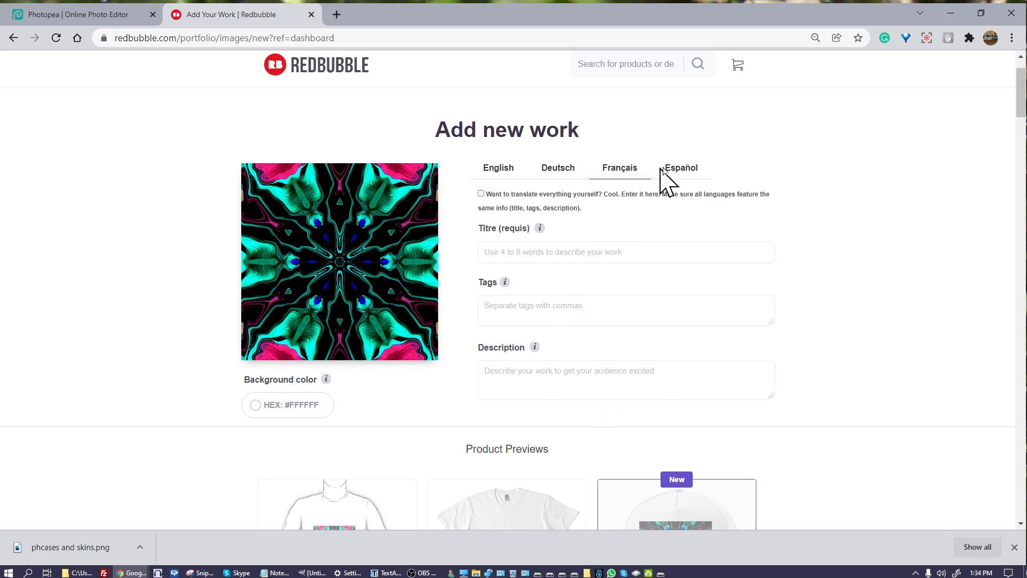
left_click(668, 172)
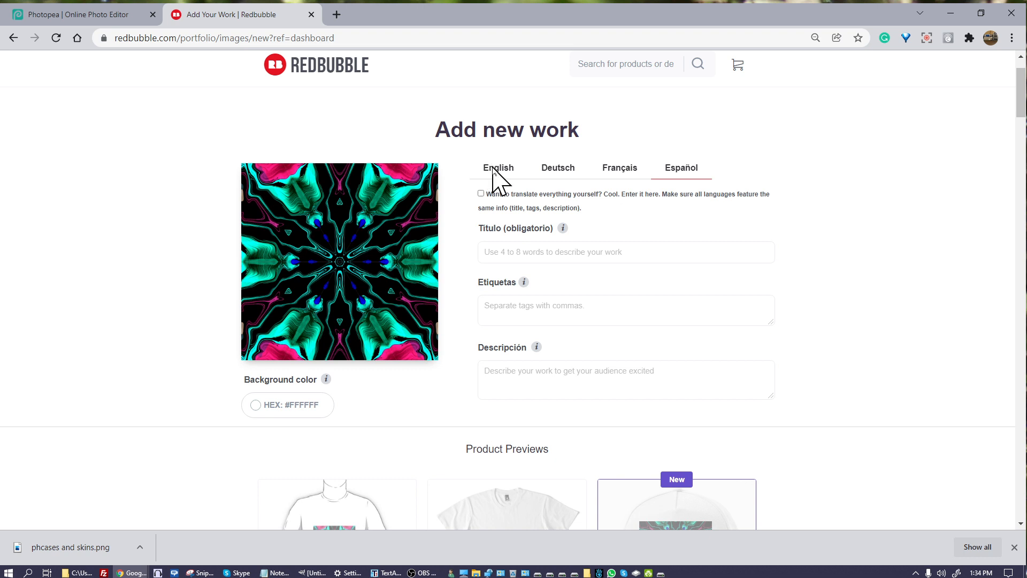
left_click(490, 167)
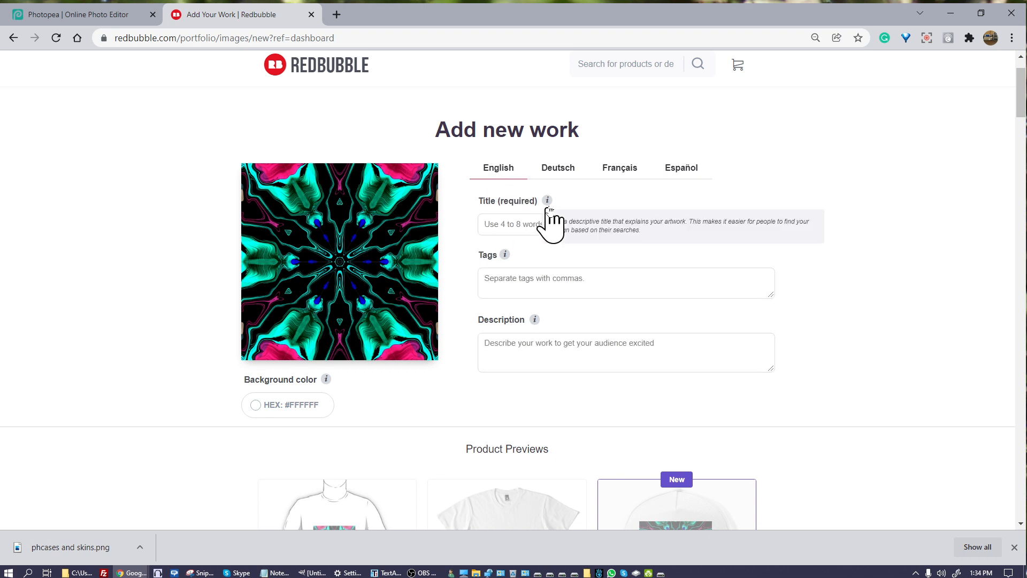
Enter "Abstract design of dark colors" as the English title of the work.
mouse_move(543, 205)
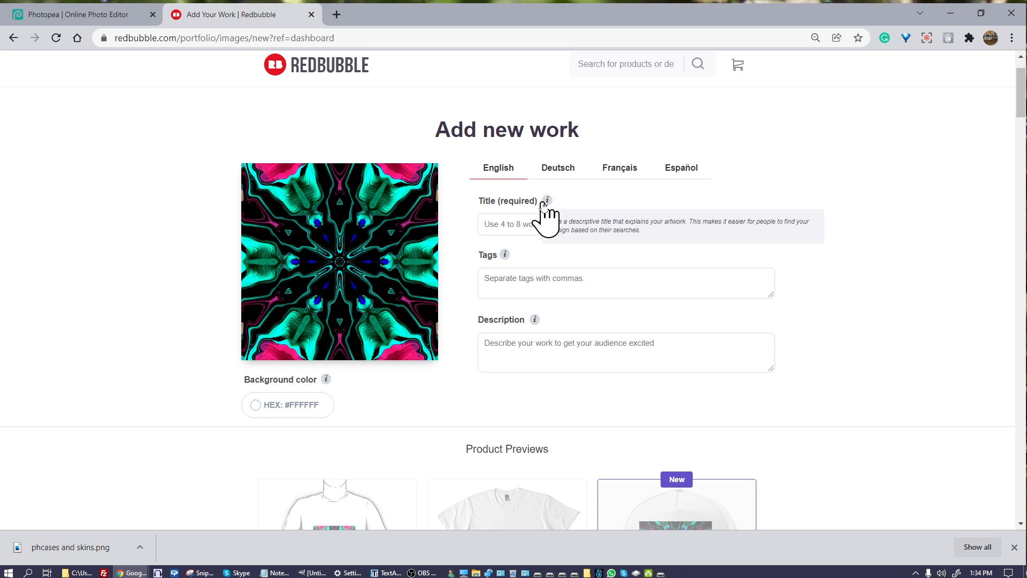
left_click(530, 225)
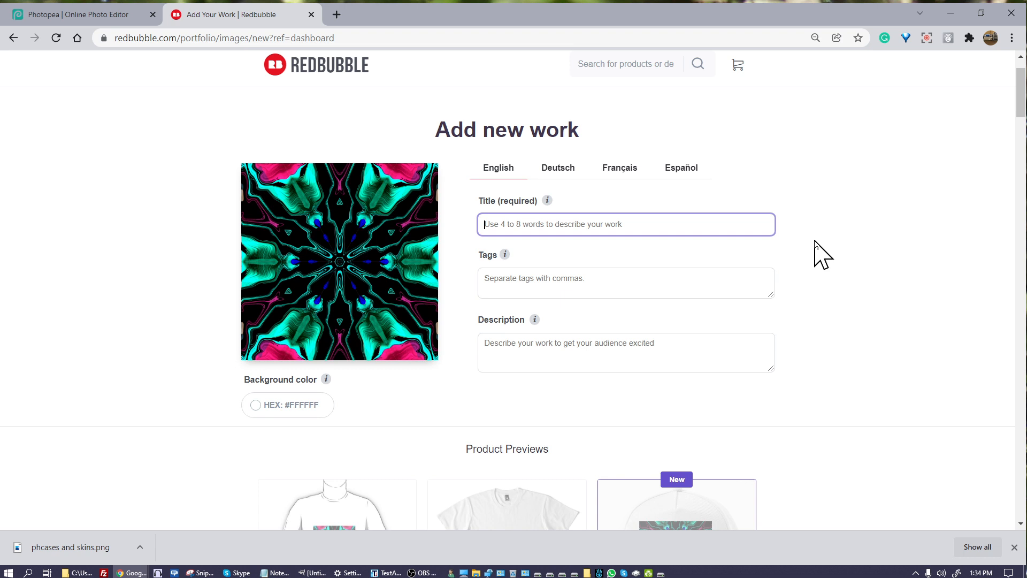
type("Abstract design of dark colors")
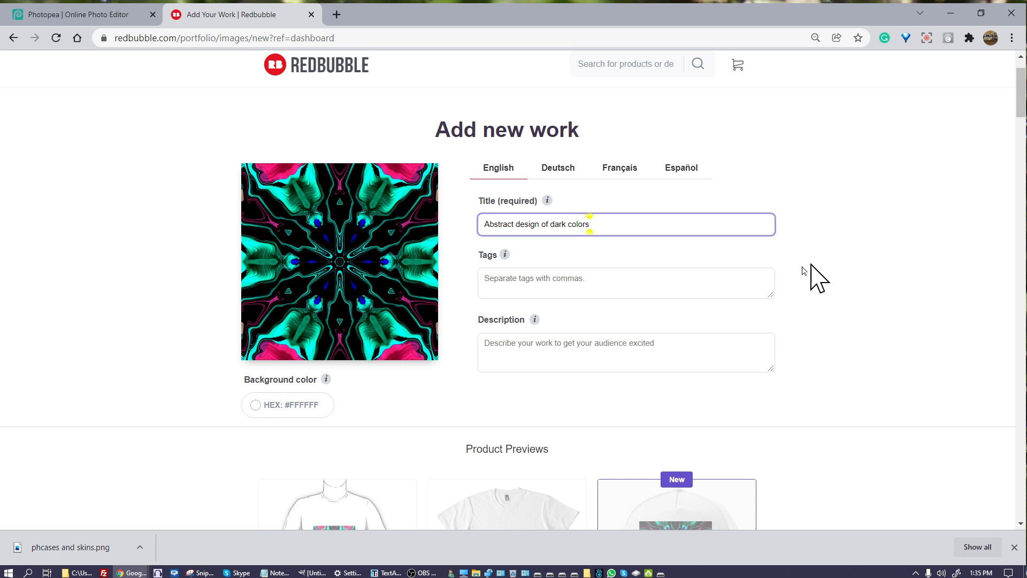
Enter the tags dark color, abstract, pink, black, blue, green and teal for the work.
left_click(515, 286)
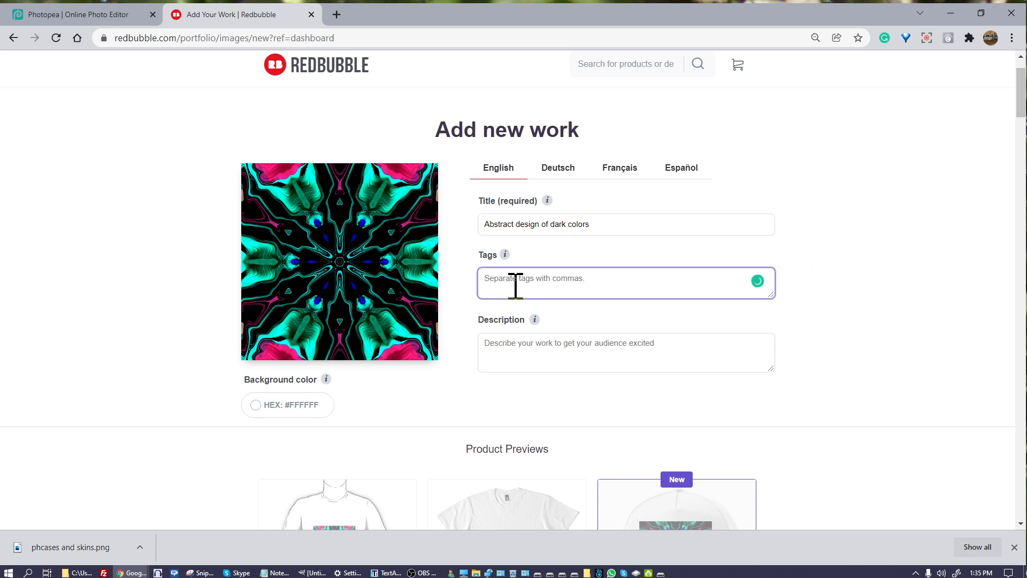
type("dar")
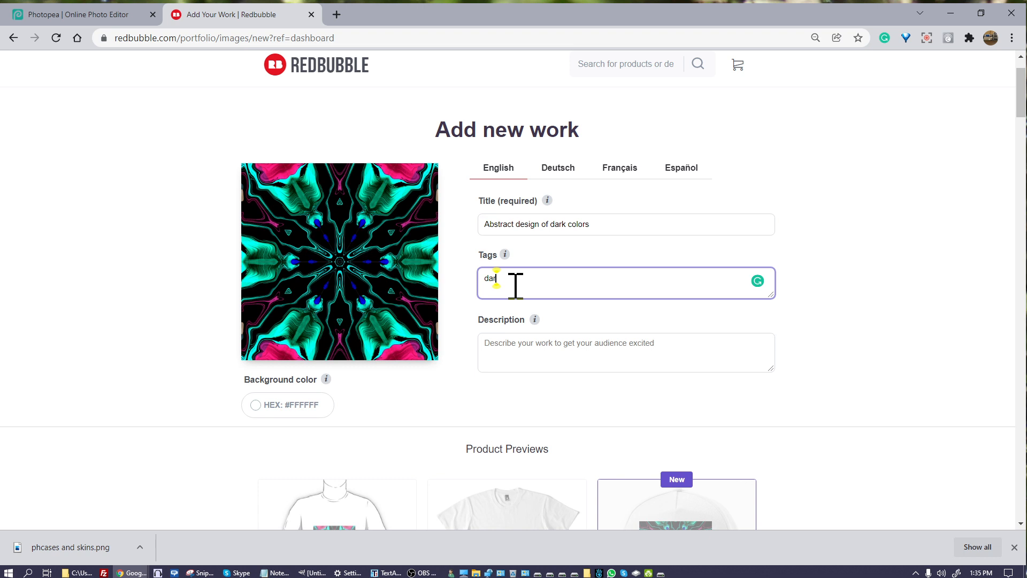
type("k color, abstract, re")
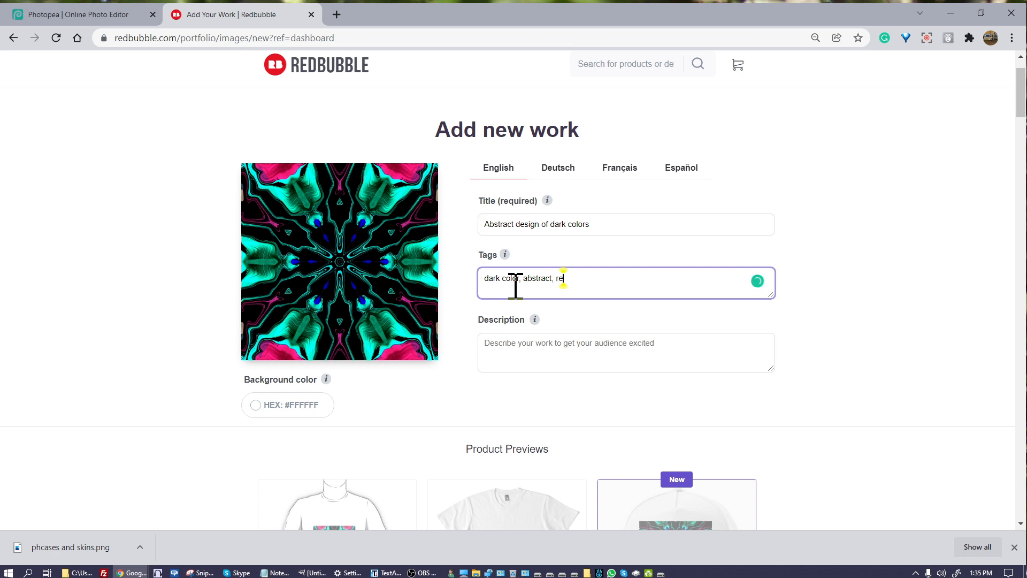
key("BackSpace")
key("BackSpace")
type("pink,black, blue, green,t")
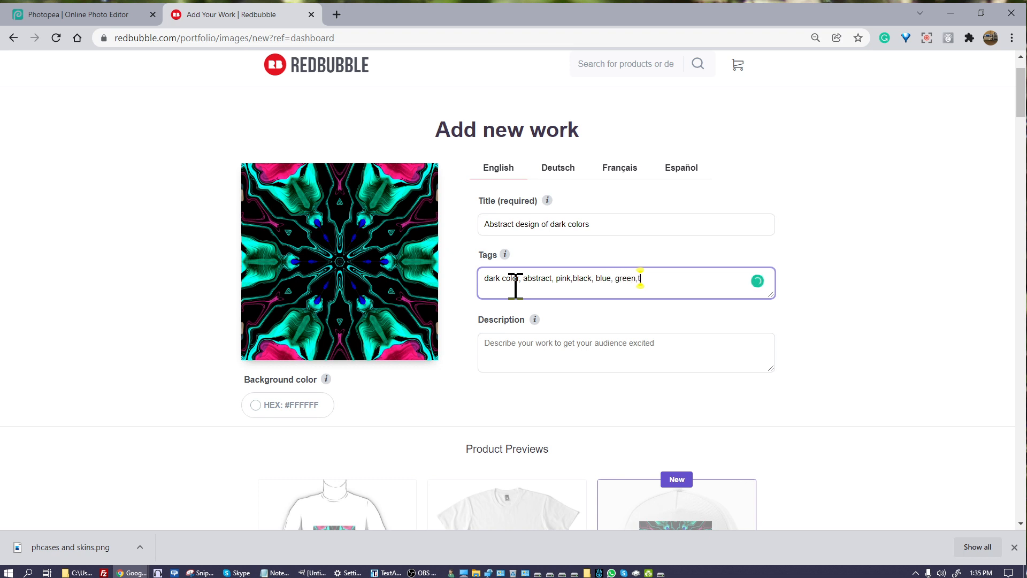
type("al")
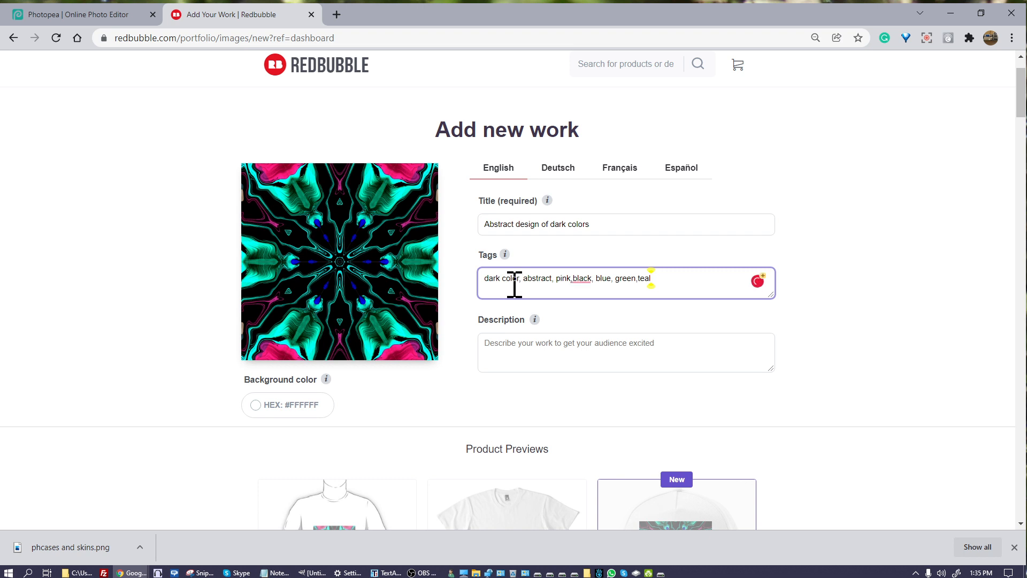
Enter "Abstract design of dark colors." as the description of the work.
left_click(544, 362)
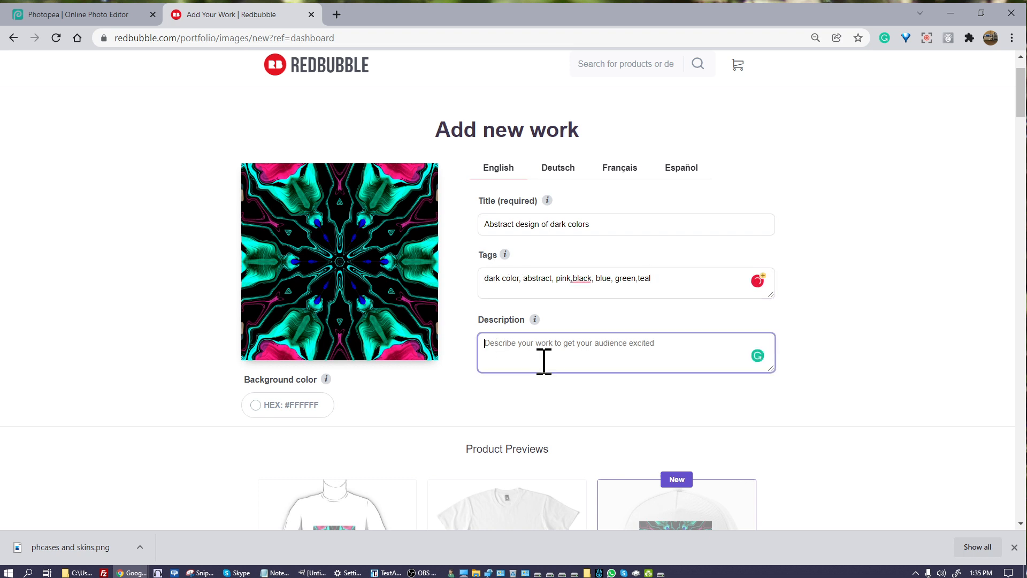
type("Abstra")
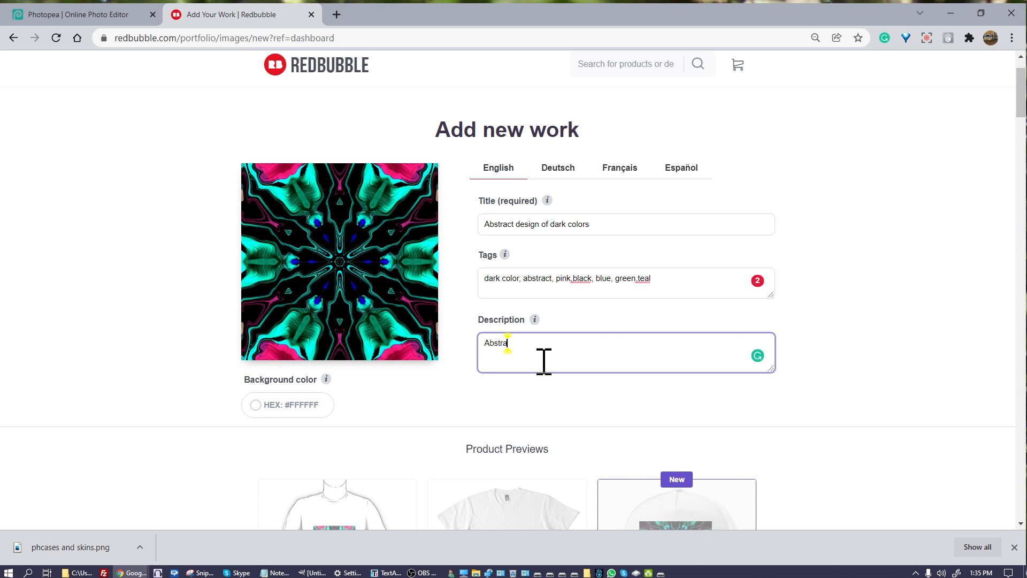
type("ct design of dark colors.")
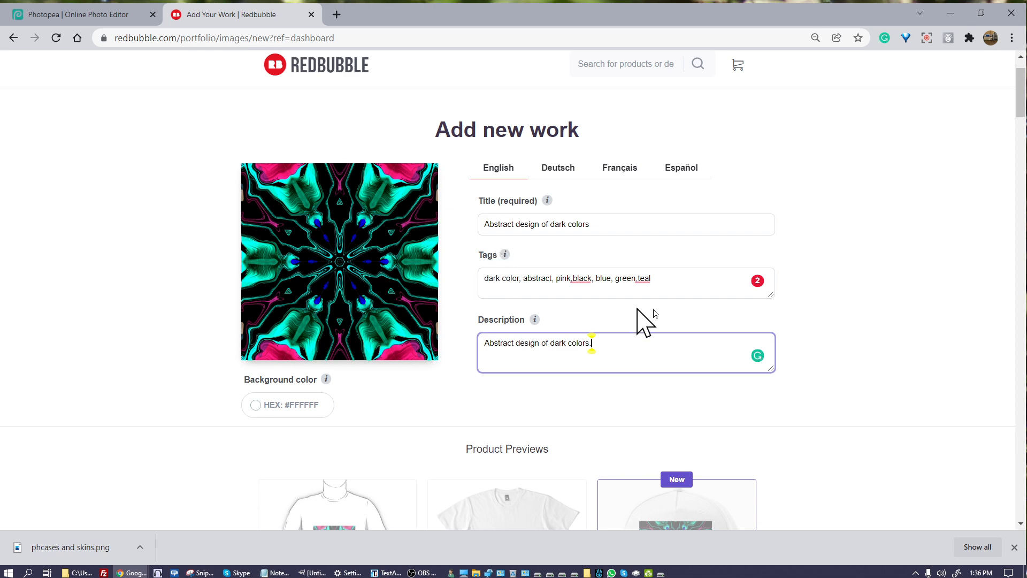
Review which products are enabled for the design and save the work to publish it.
scroll(909, 337, "down", 1)
scroll(909, 337, "down", 5)
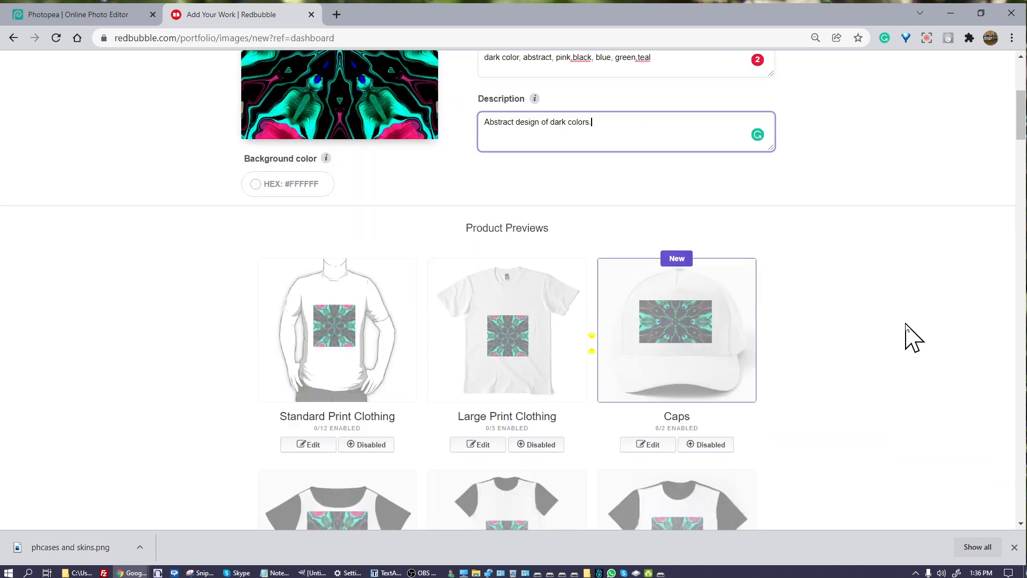
scroll(909, 337, "down", 5)
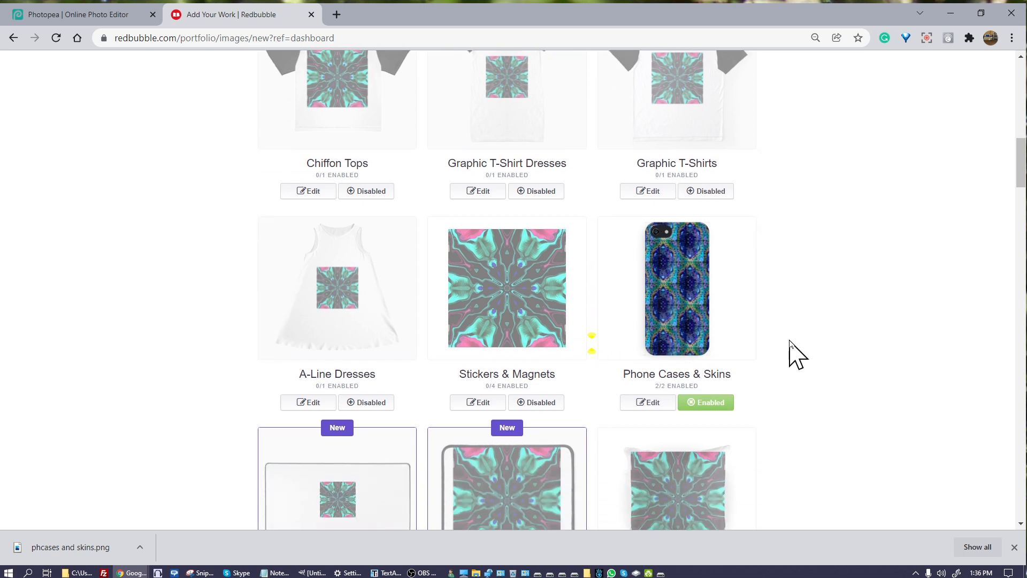
scroll(792, 348, "down", 4)
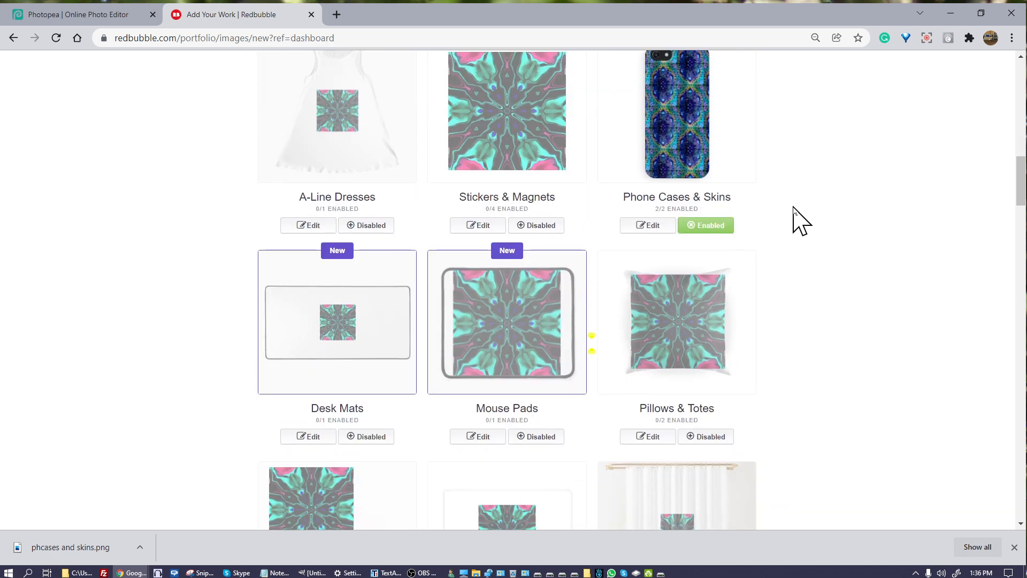
scroll(800, 176, "up", 1)
scroll(926, 363, "down", 5)
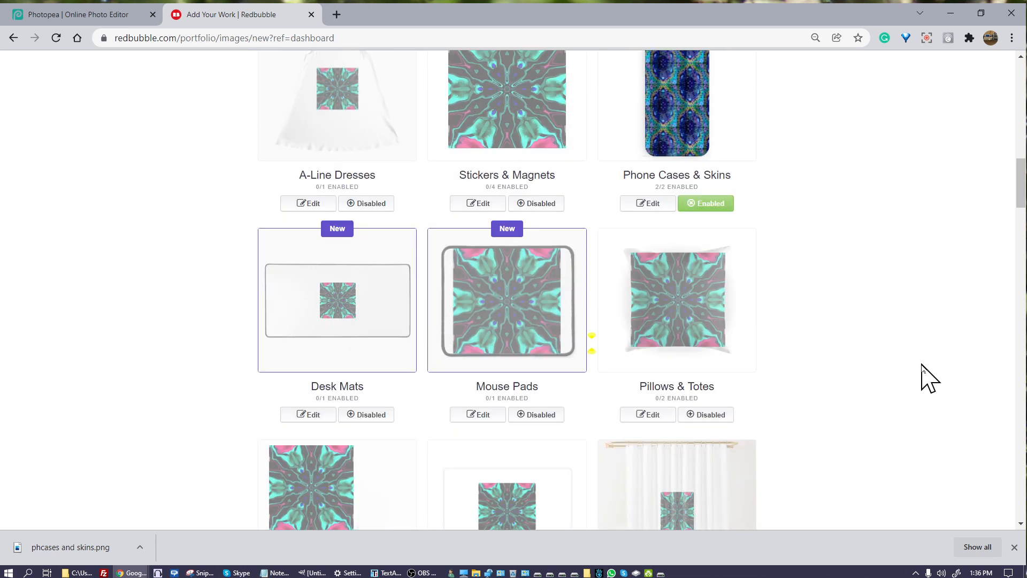
scroll(936, 342, "down", 9)
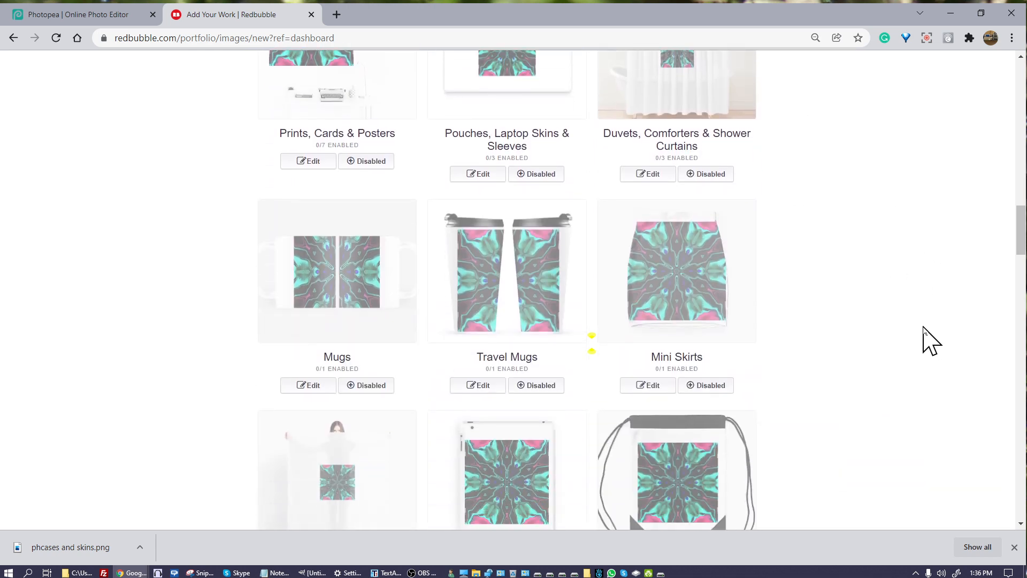
scroll(895, 321, "down", 9)
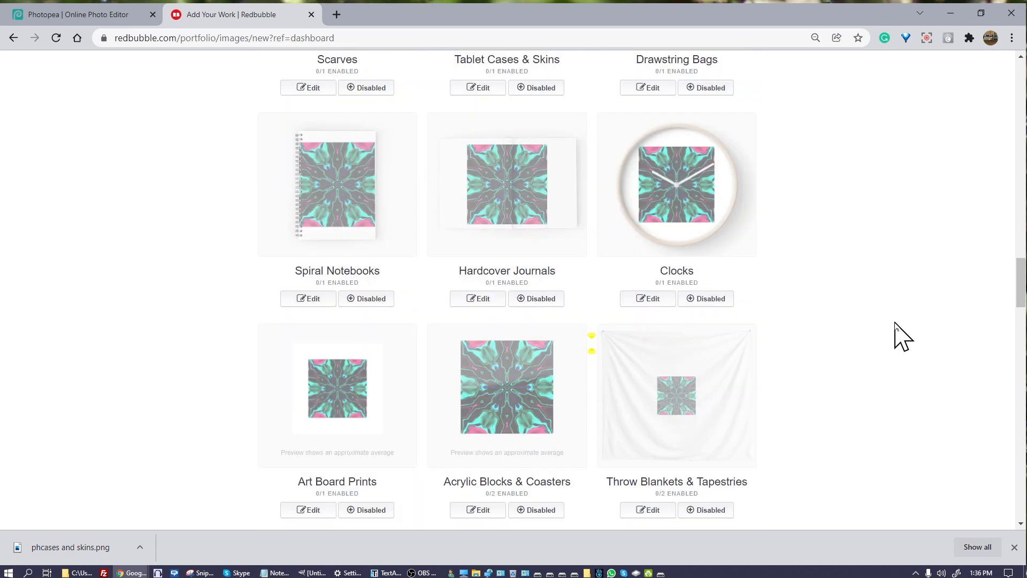
scroll(893, 336, "down", 8)
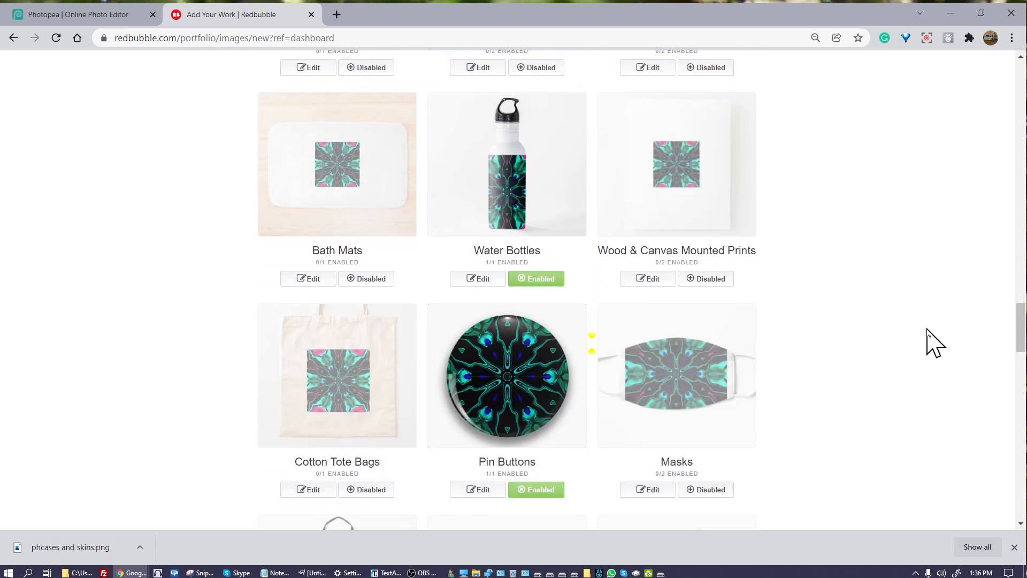
scroll(885, 345, "down", 8)
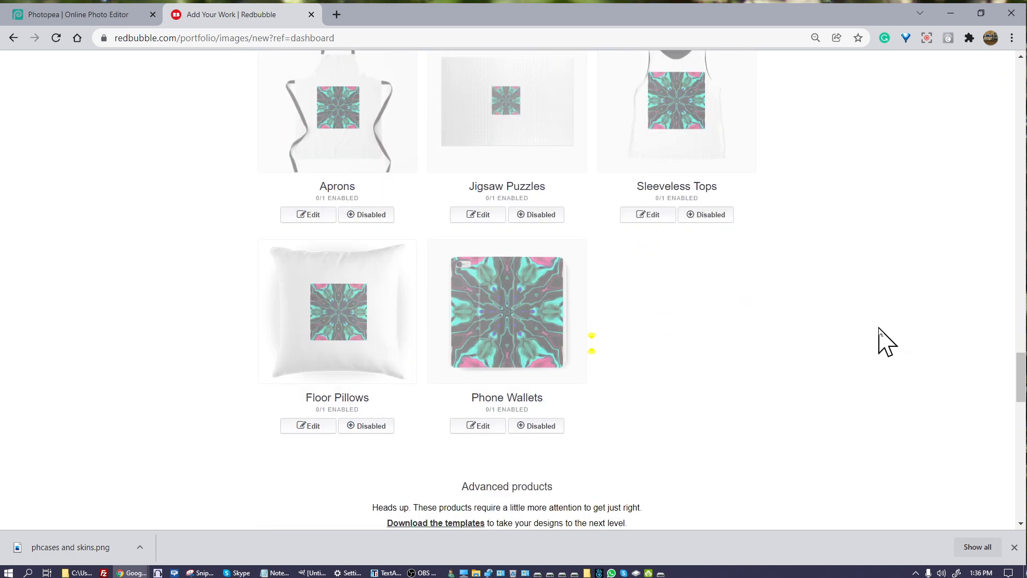
scroll(886, 337, "down", 8)
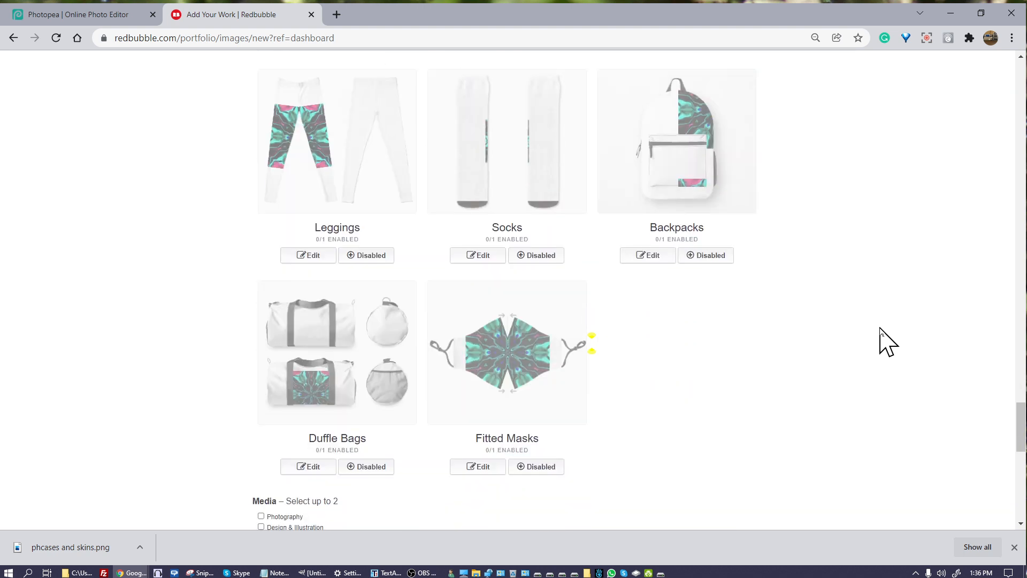
scroll(886, 337, "down", 3)
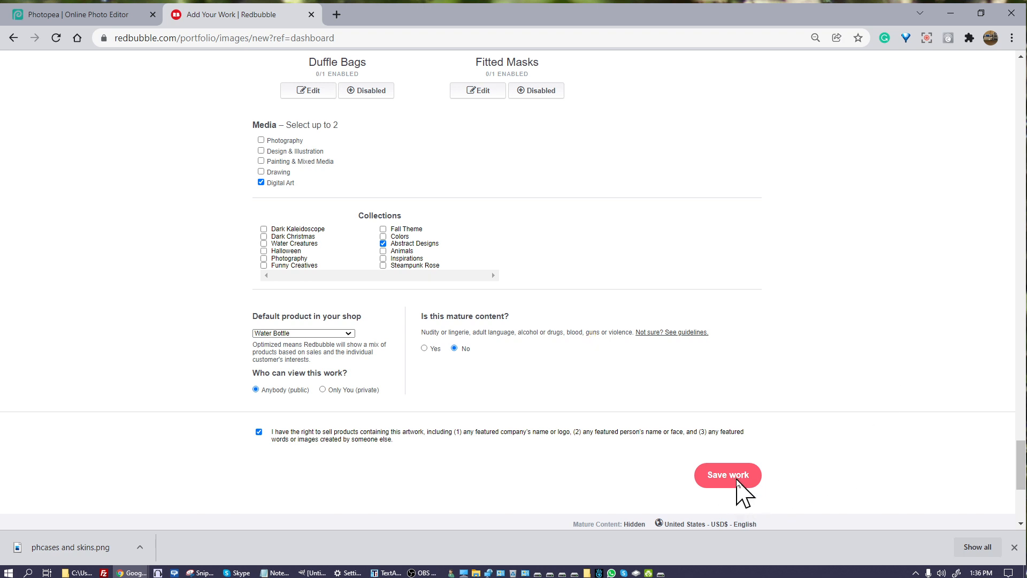
left_click(737, 481)
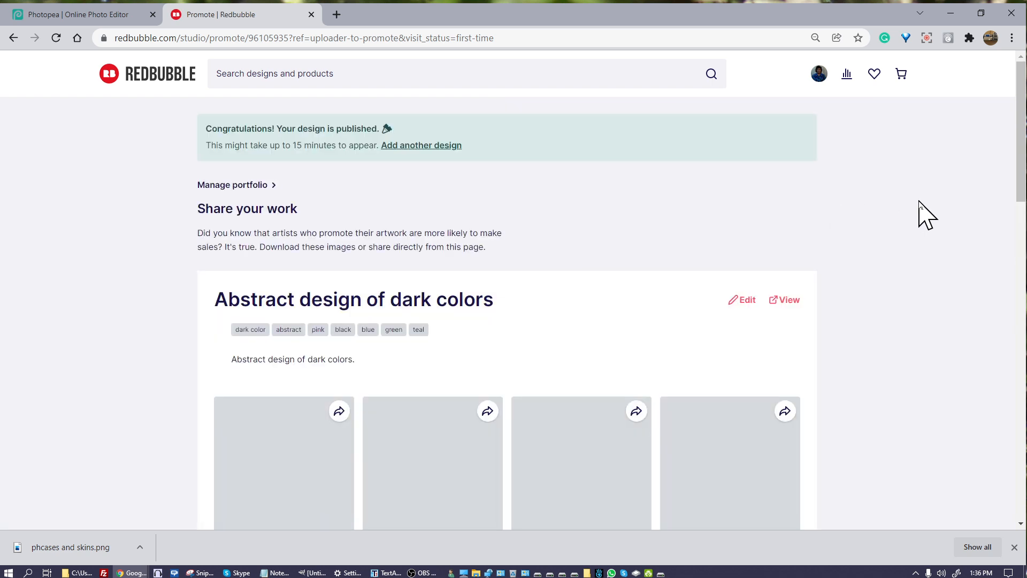
Examine the published design's previews on the iPhone and Samsung Galaxy cases and skins, the pin and the water bottle.
scroll(919, 202, "down", 2)
scroll(919, 202, "down", 3)
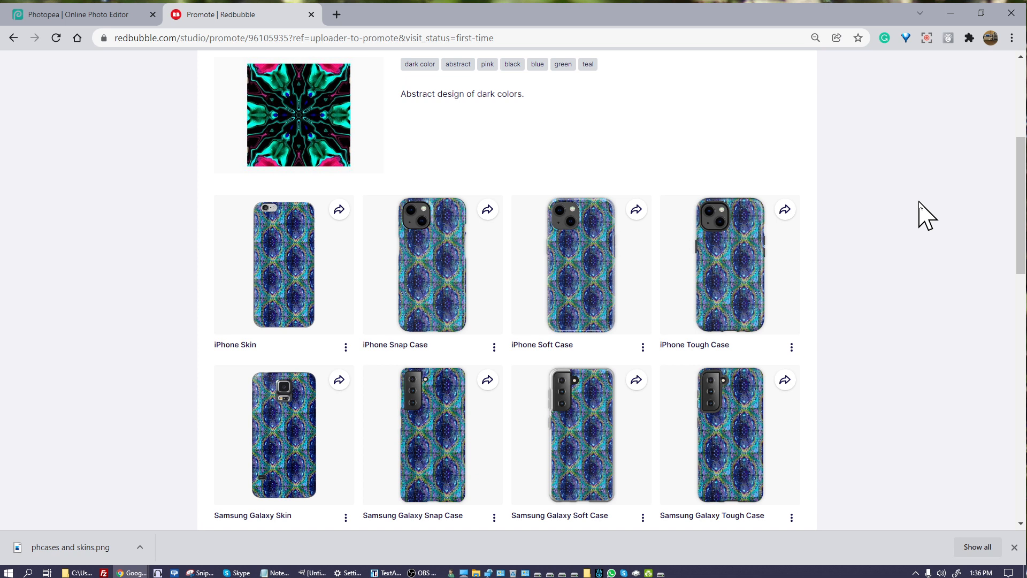
scroll(919, 202, "down", 1)
scroll(919, 201, "down", 2)
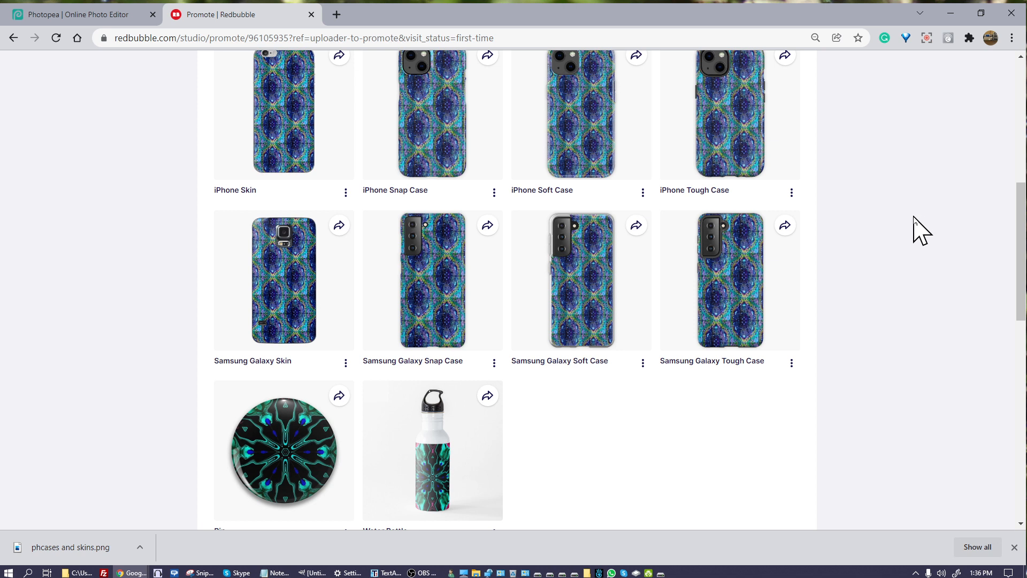
scroll(923, 228, "up", 2)
scroll(920, 214, "down", 1)
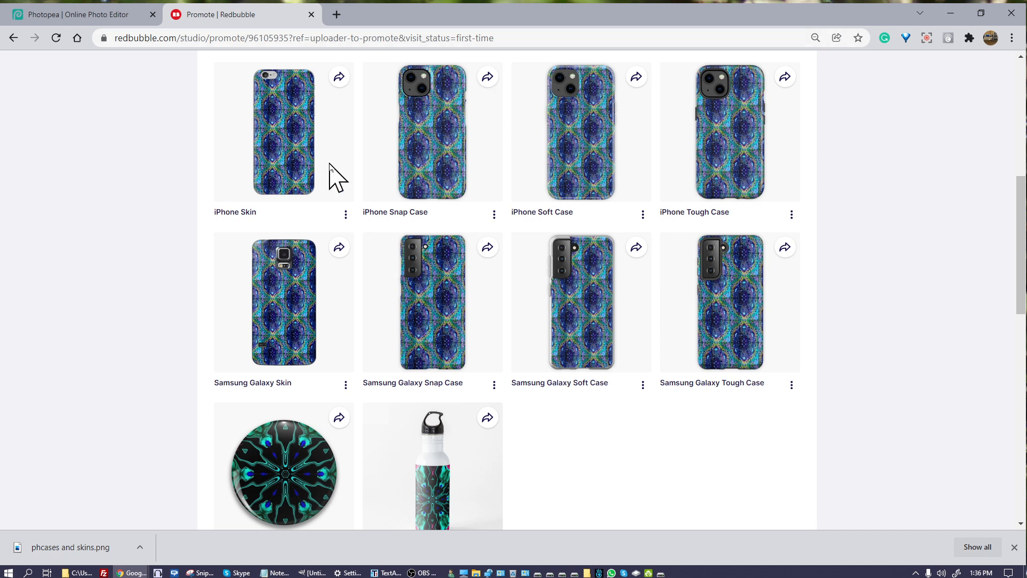
scroll(329, 160, "up", 2)
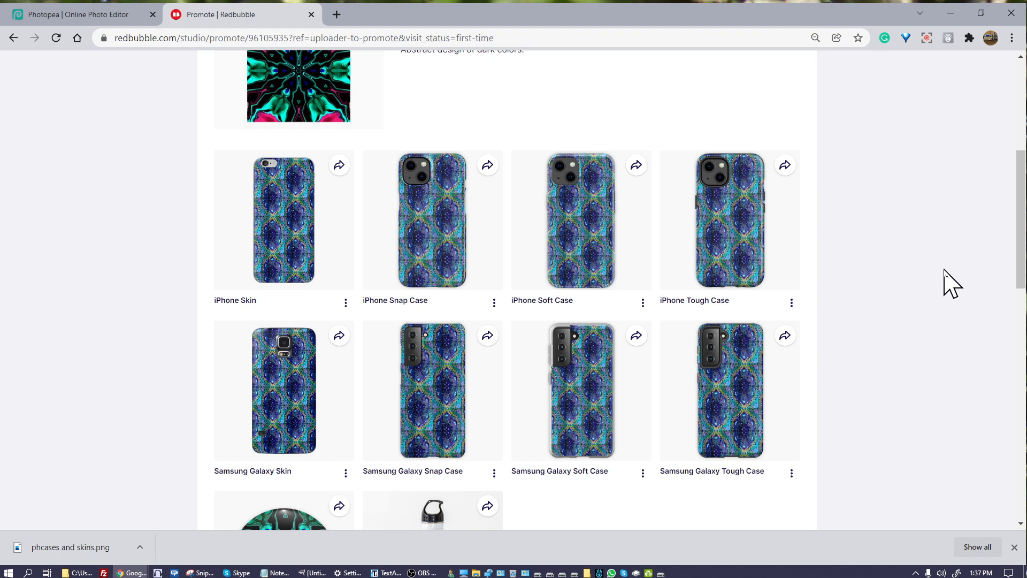
scroll(949, 284, "down", 3)
scroll(952, 308, "up", 2)
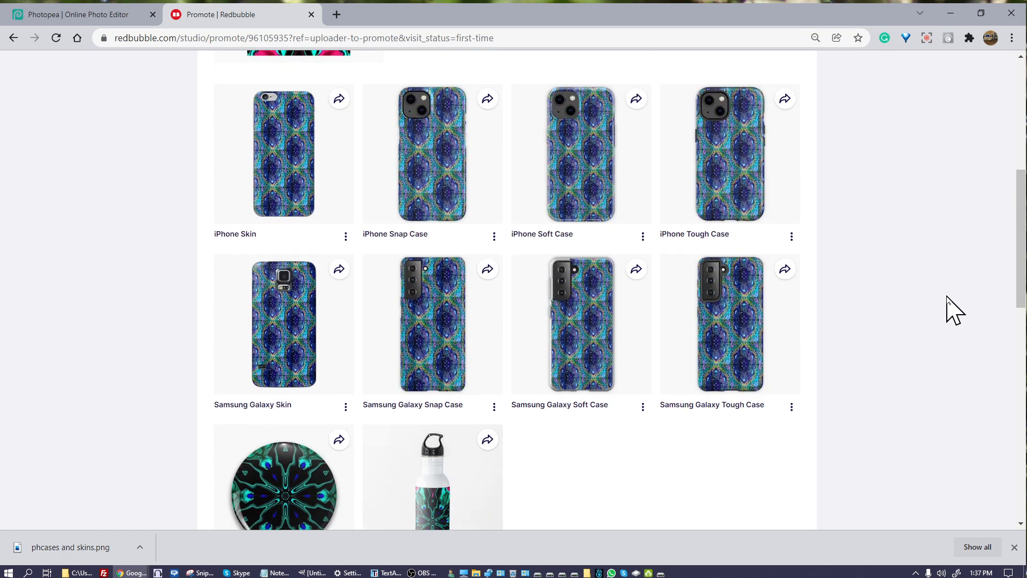
Review the published work's title, tags and description and its phone case, pin and water bottle previews.
scroll(954, 310, "up", 5)
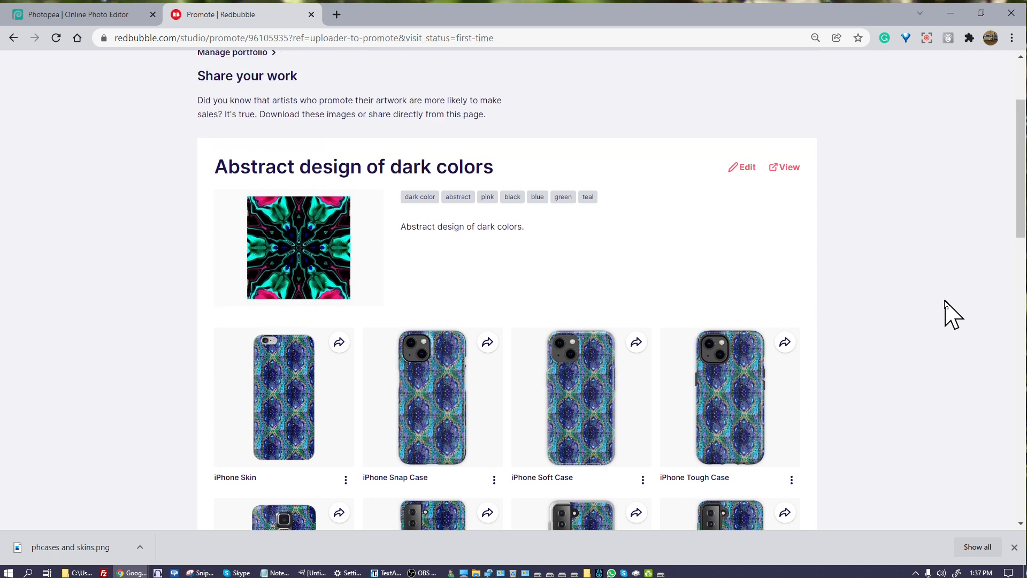
scroll(950, 315, "up", 1)
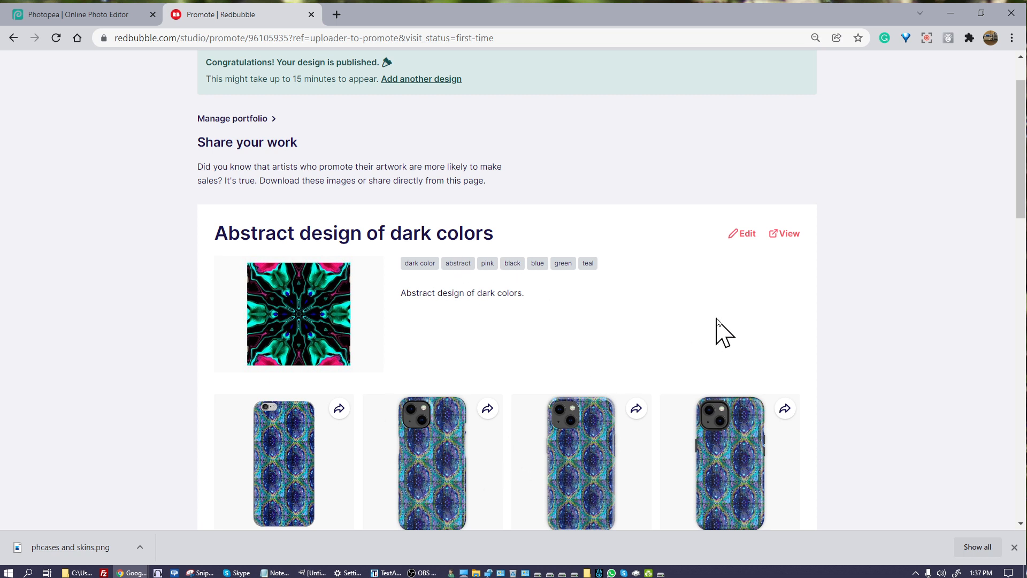
scroll(896, 309, "down", 3)
scroll(896, 310, "down", 2)
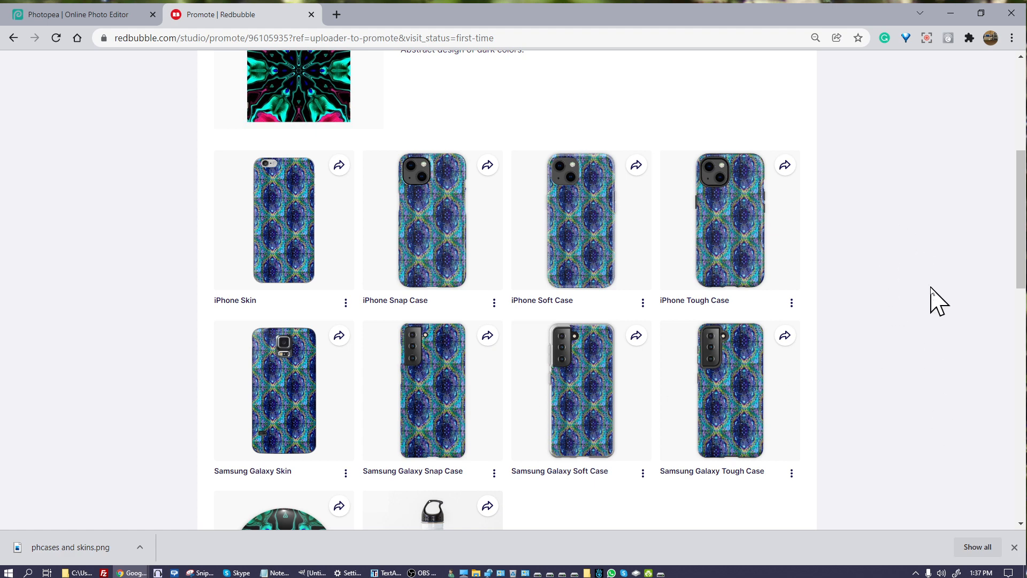
scroll(930, 292, "down", 2)
scroll(929, 292, "down", 2)
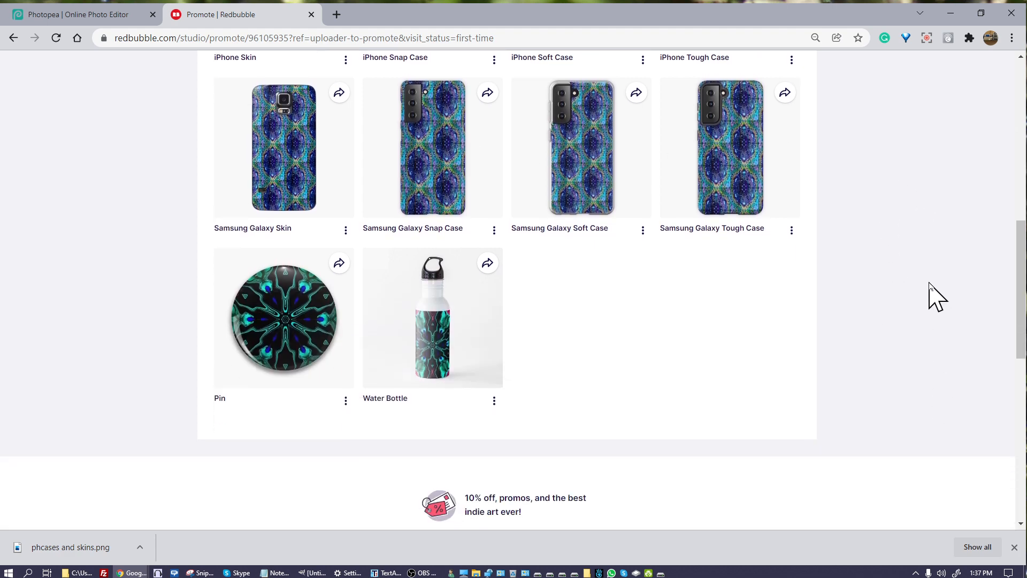
scroll(930, 293, "up", 5)
scroll(934, 292, "up", 5)
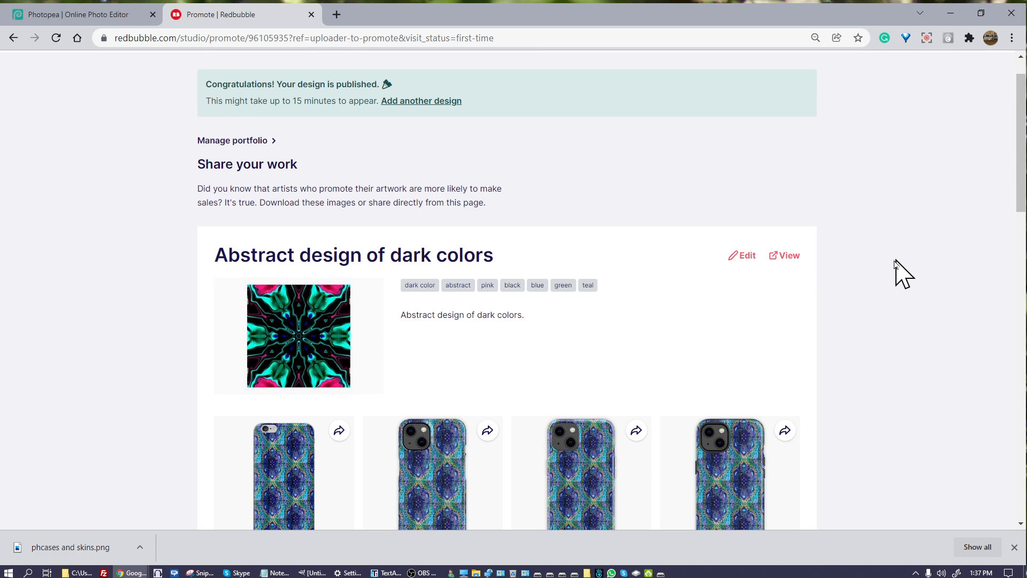
Open the published work for editing and replace all its images with the water droplet design.
left_click(747, 256)
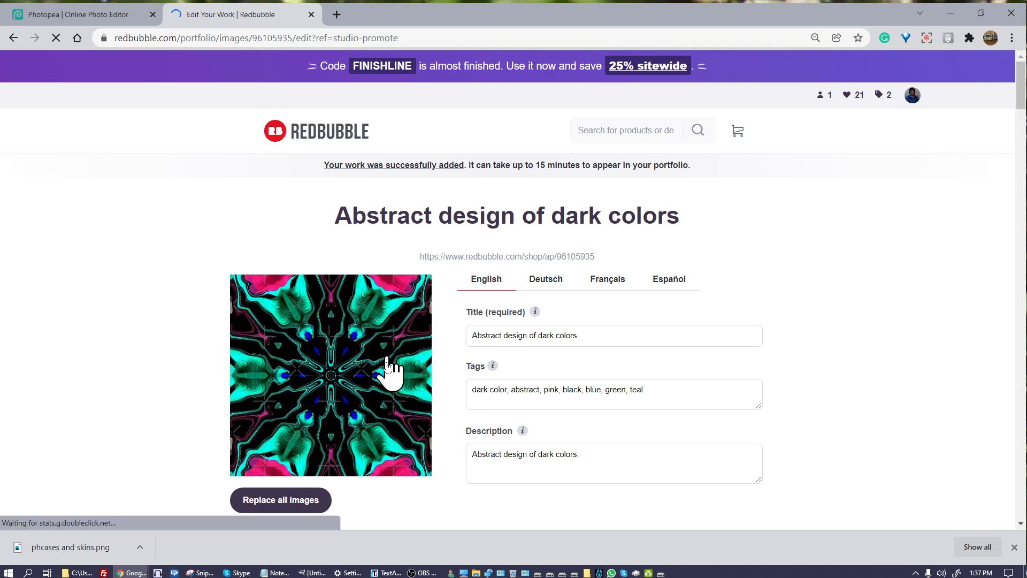
left_click(262, 500)
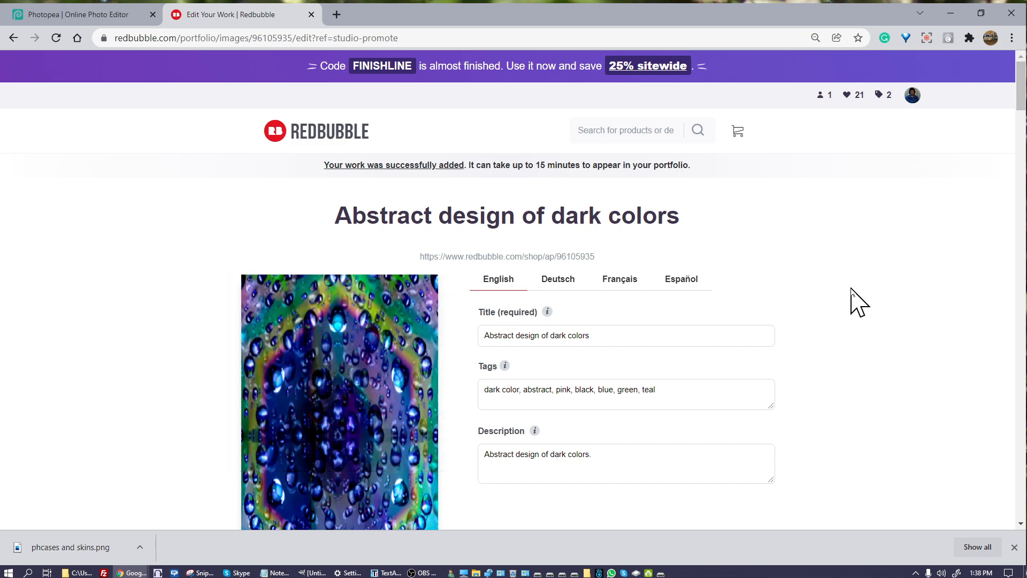
Change the work's title to "Abstract design of colors and water droplets".
scroll(858, 301, "down", 3)
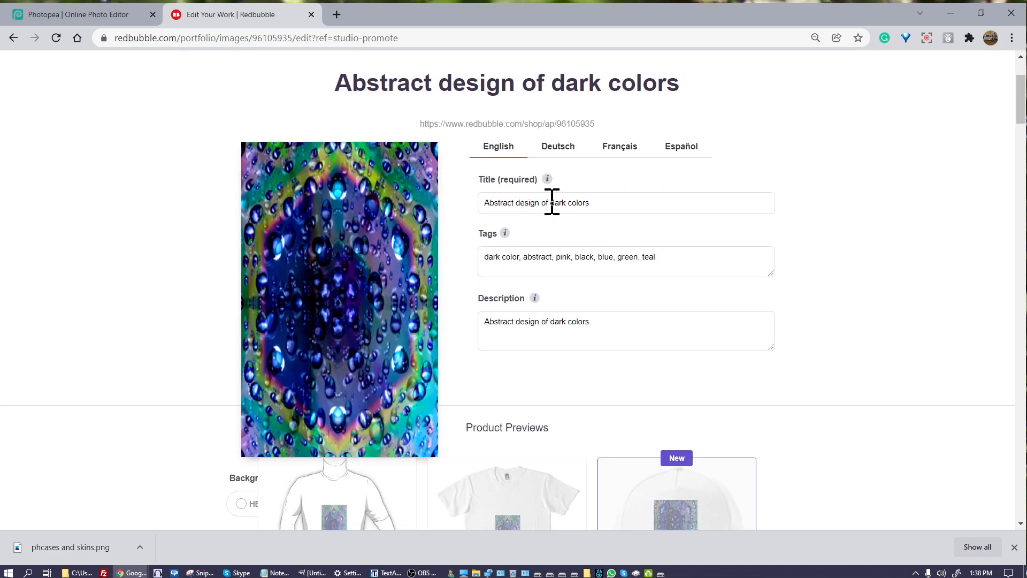
left_click_drag(551, 203, 713, 202)
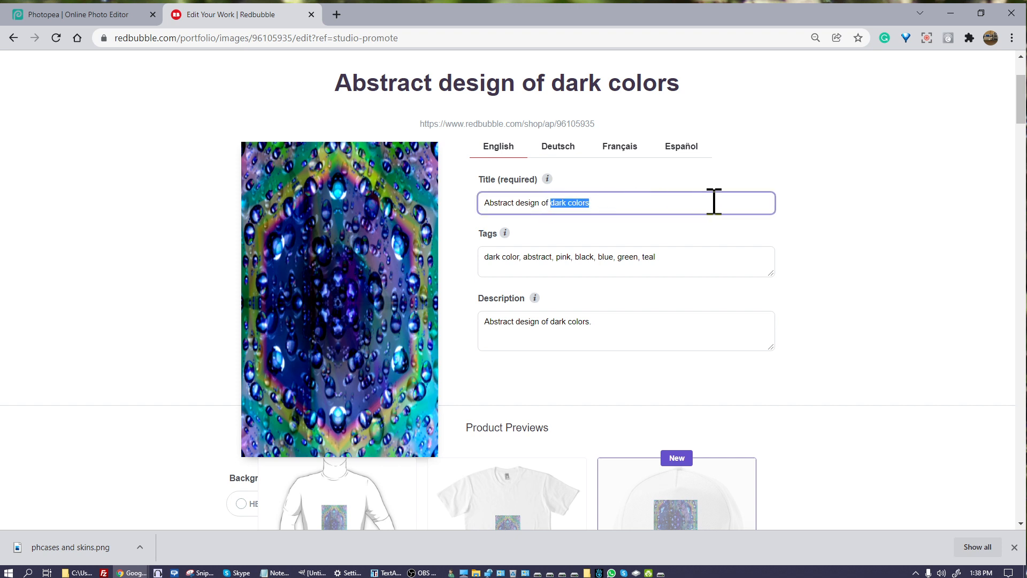
type("da")
Edit the work's tags to read dark blue, abstract, purple, green, teal.
left_click(512, 260)
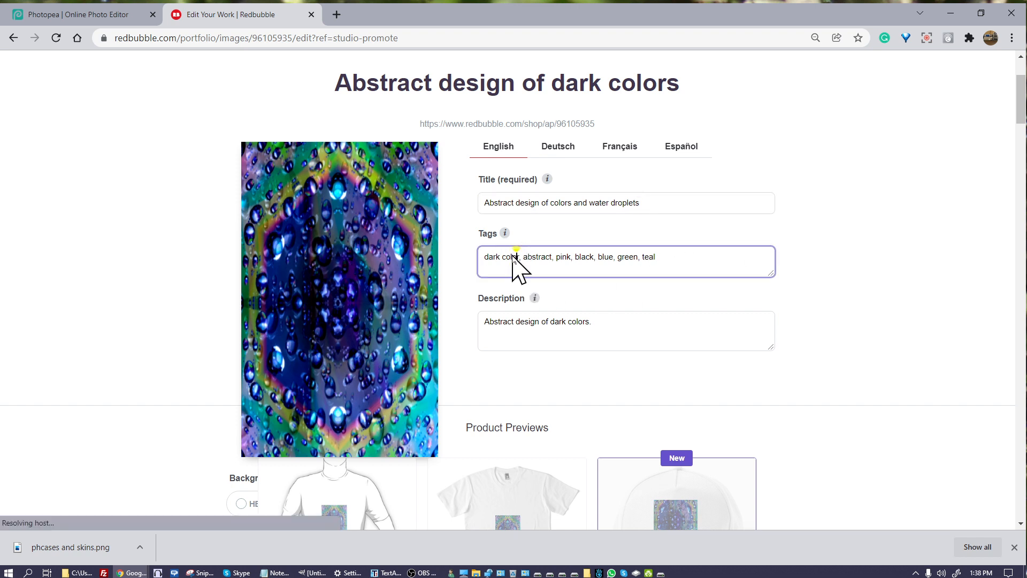
double_click(514, 257)
type("blue")
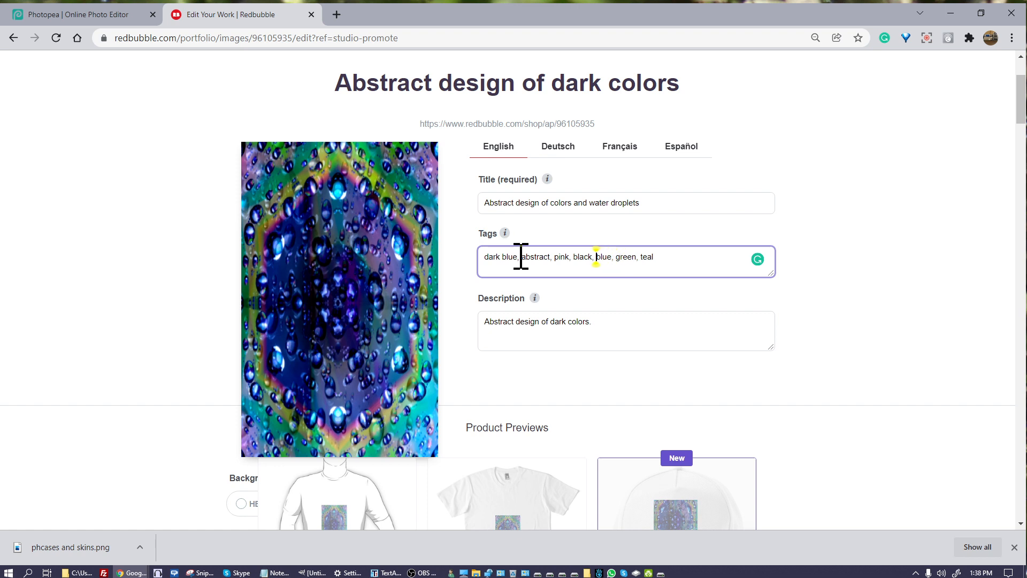
key("BackSpace")
key("BackSpace")
key("BackSpace")
key("BackSpace")
key("BackSpace")
type("purple")
key("Delete")
key("Delete")
key("Delete")
key("Delete")
key("Delete")
key("Delete")
key("BackSpace")
key("BackSpace")
key("BackSpace")
key("BackSpace")
key("BackSpace")
key("BackSpace")
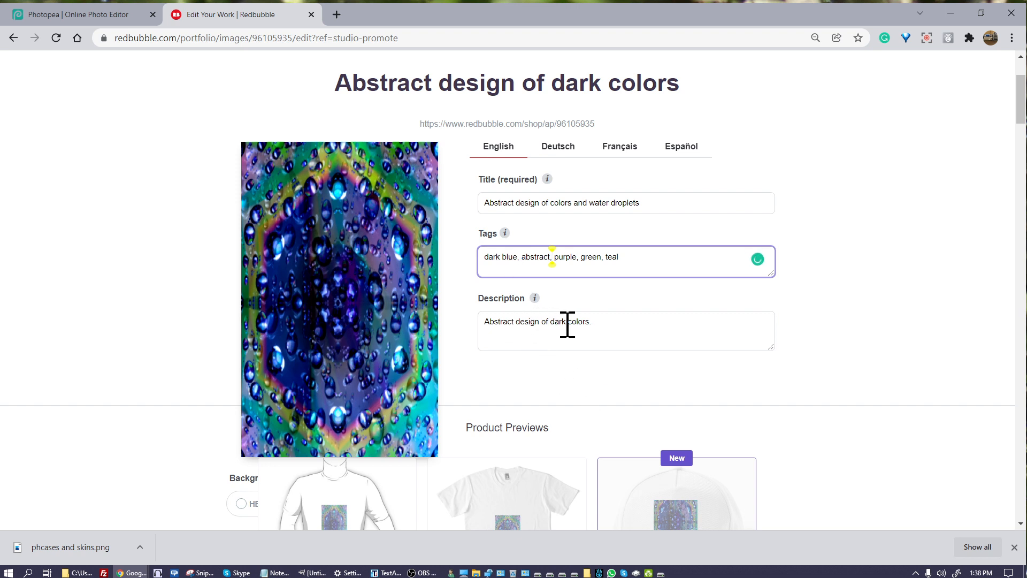
Change the description to "Abstract design of dark blue, purple, yellow, green with water droplest".
left_click(612, 325)
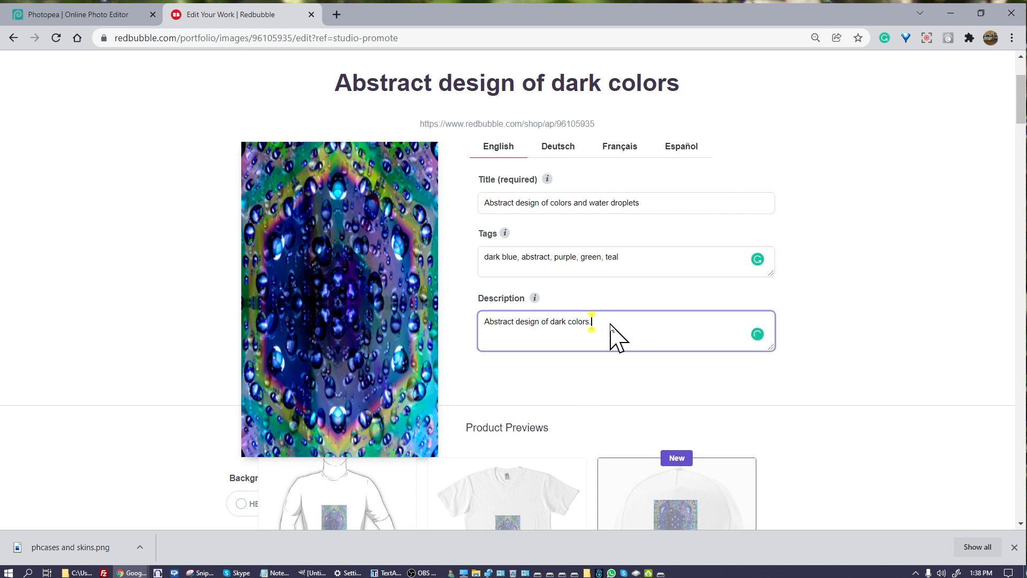
key("BackSpace")
key("BackSpace")
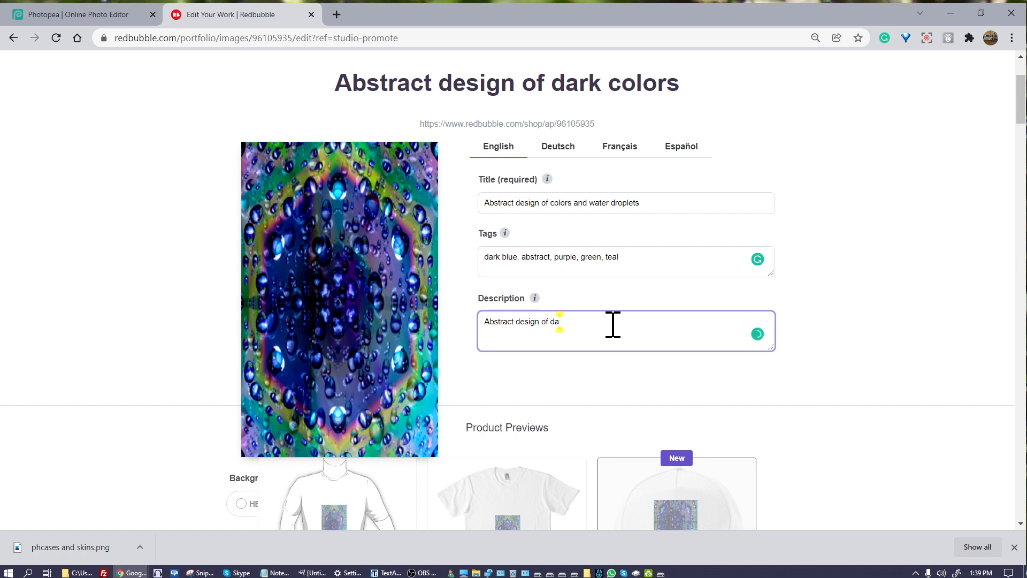
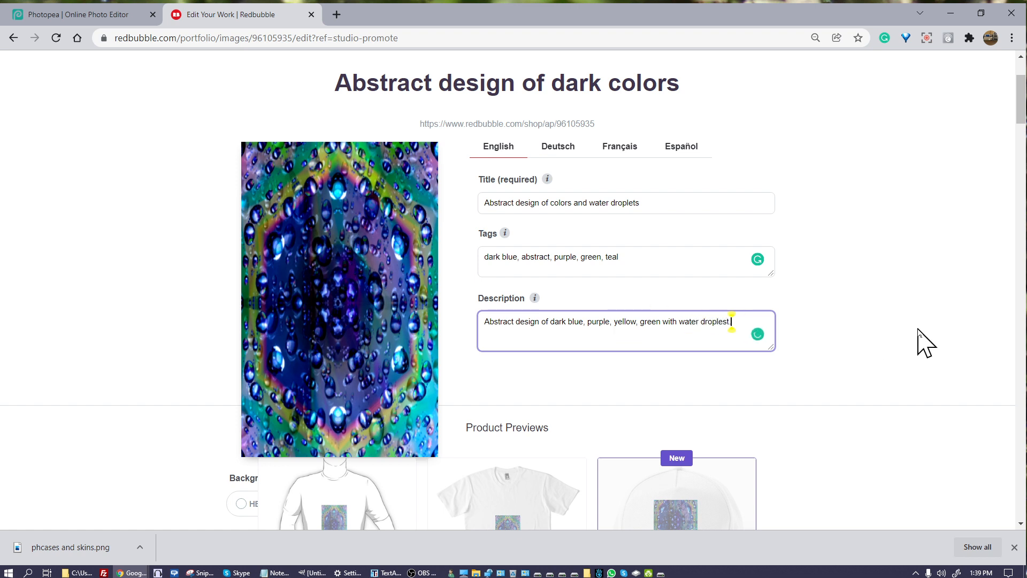
Disable the Pillows & Totes, Prints, Cards & Posters, and Stickers & Magnets products for the work.
scroll(918, 331, "down", 6)
scroll(918, 330, "down", 6)
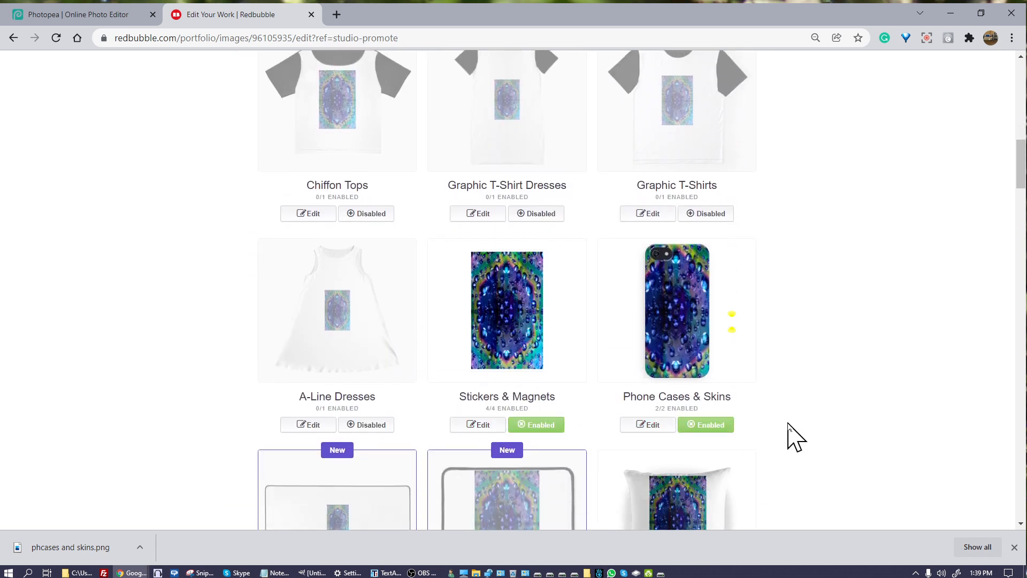
scroll(850, 393, "down", 3)
scroll(850, 393, "down", 2)
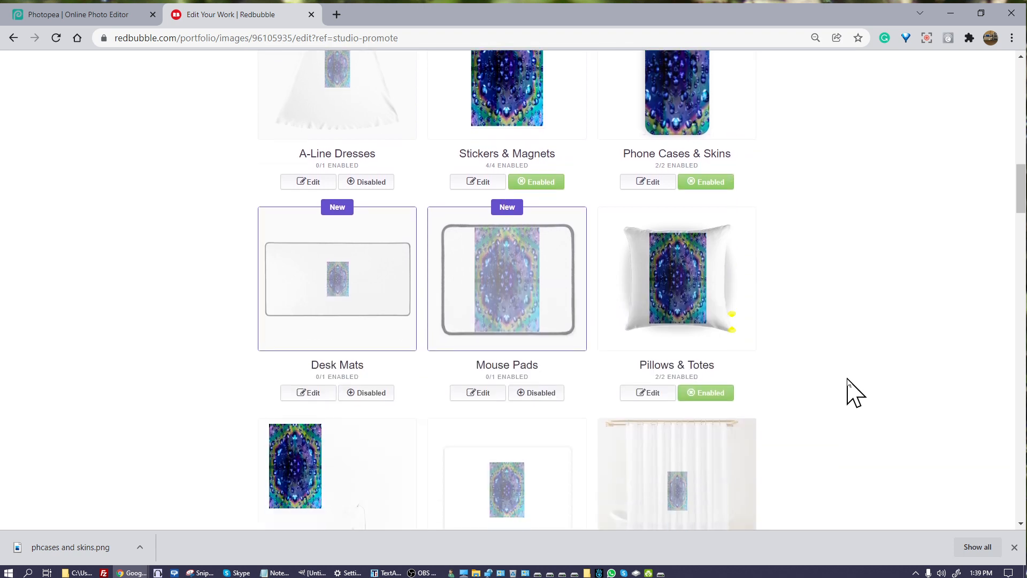
left_click(711, 393)
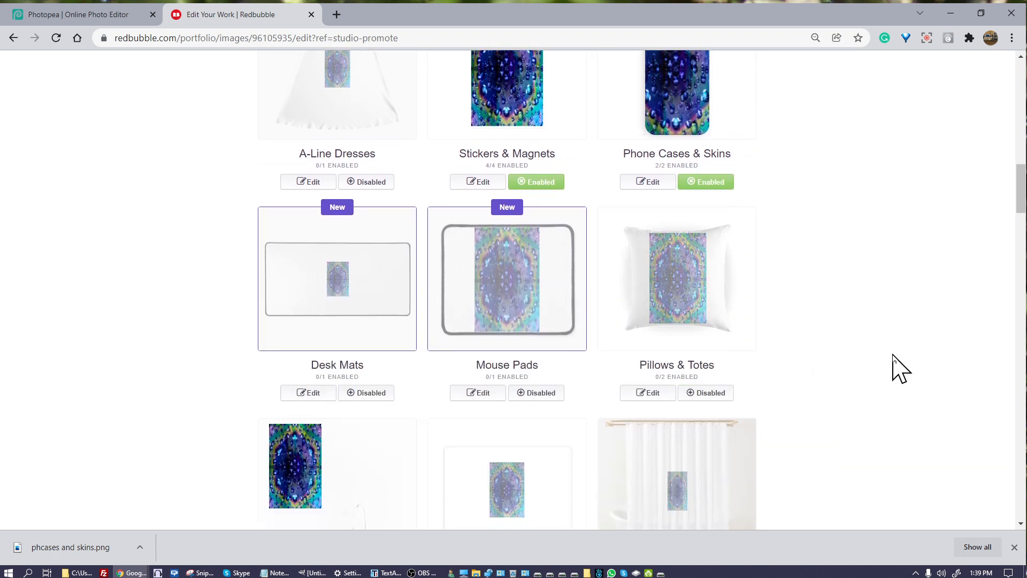
scroll(892, 366, "down", 4)
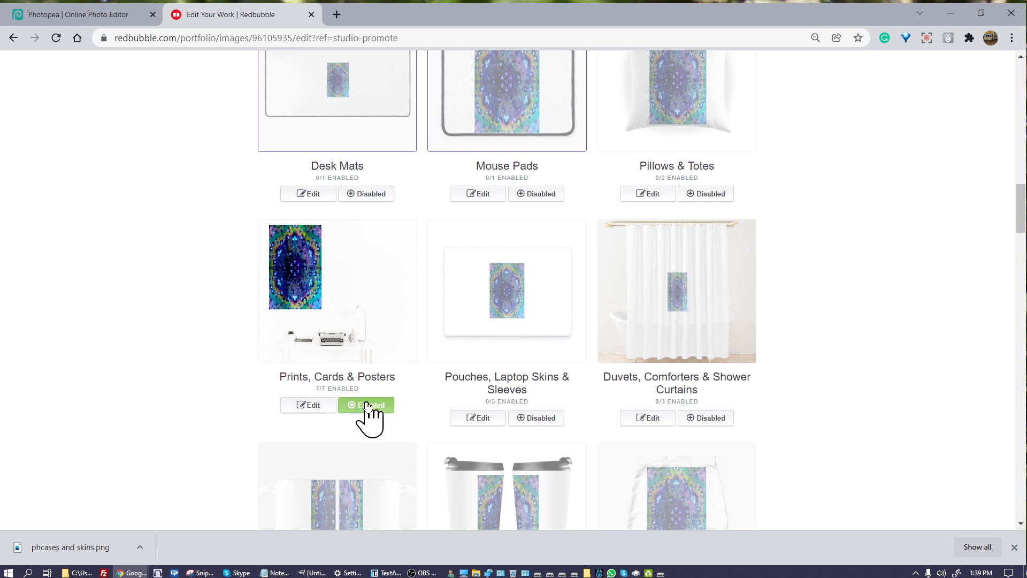
left_click(366, 406)
scroll(885, 214, "up", 5)
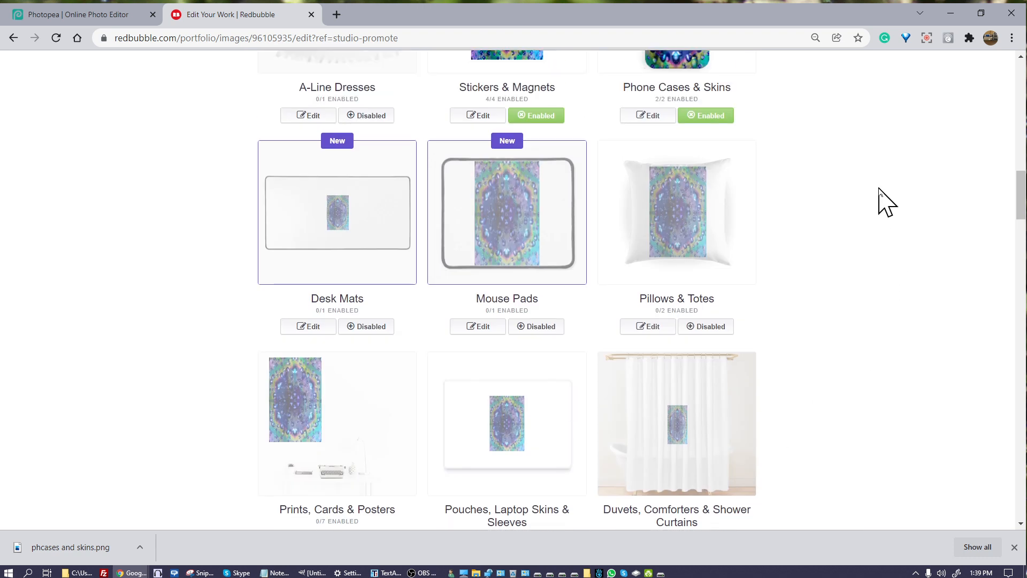
left_click(551, 226)
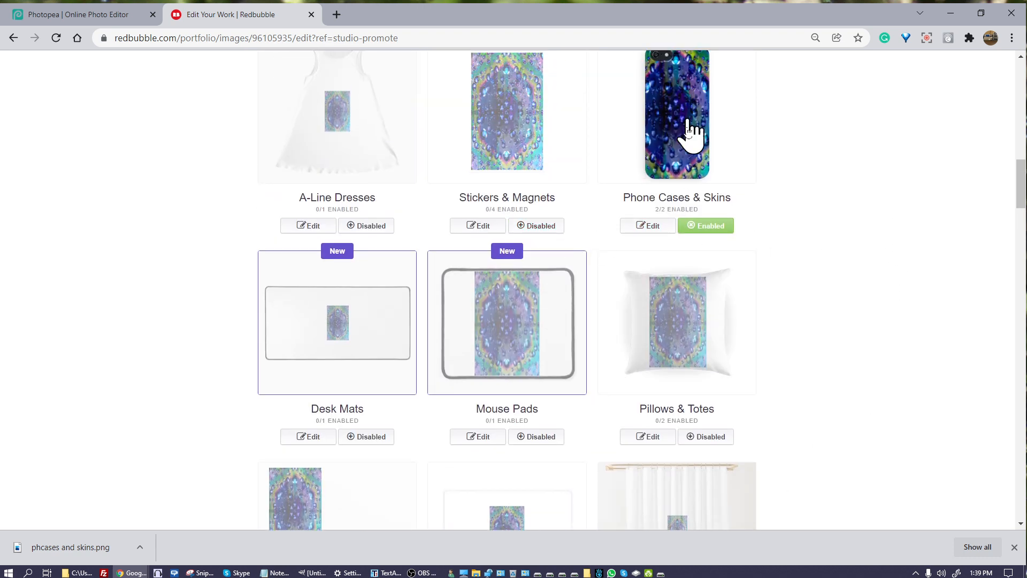
scroll(895, 218, "down", 1)
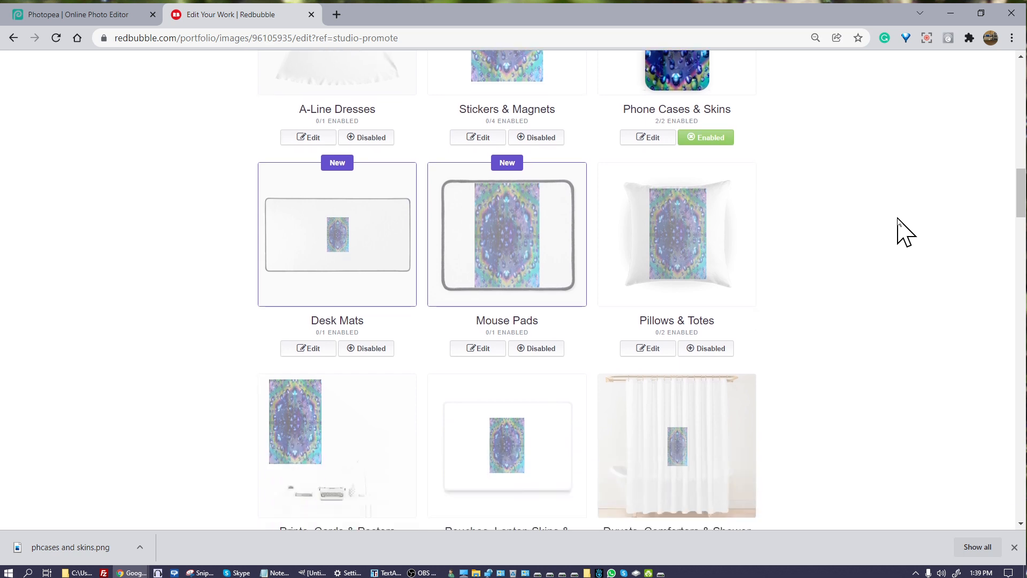
Scale the Phone Cases & Skins image to 26% and repeat it in an offset grid pattern.
scroll(894, 216, "up", 3)
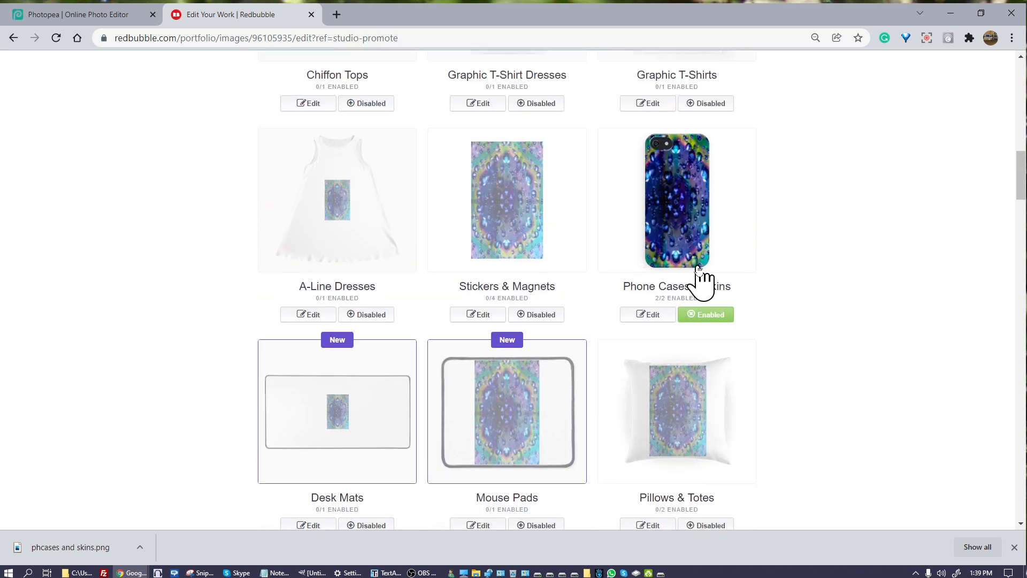
left_click(645, 316)
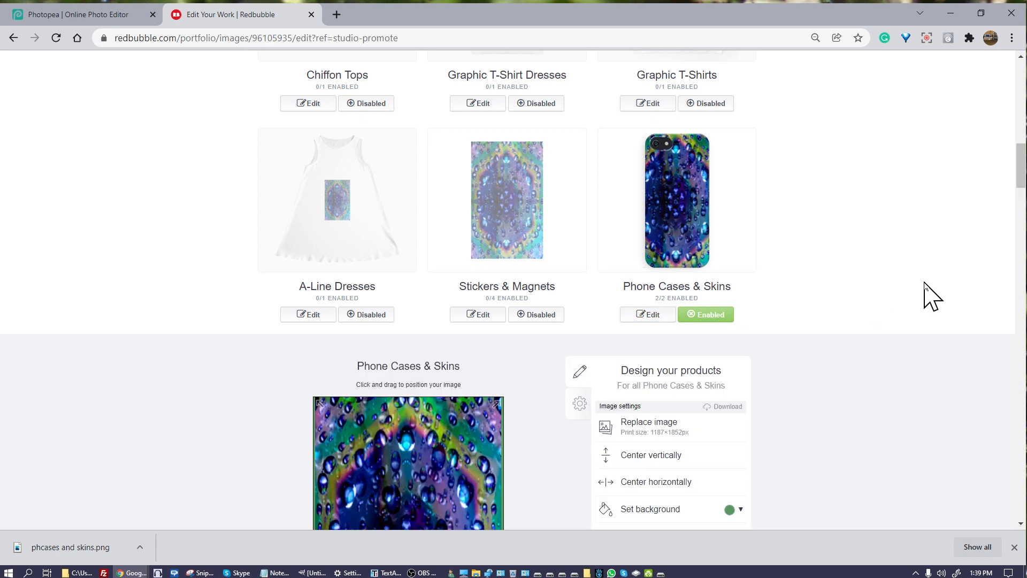
scroll(931, 286, "down", 2)
scroll(931, 286, "down", 2)
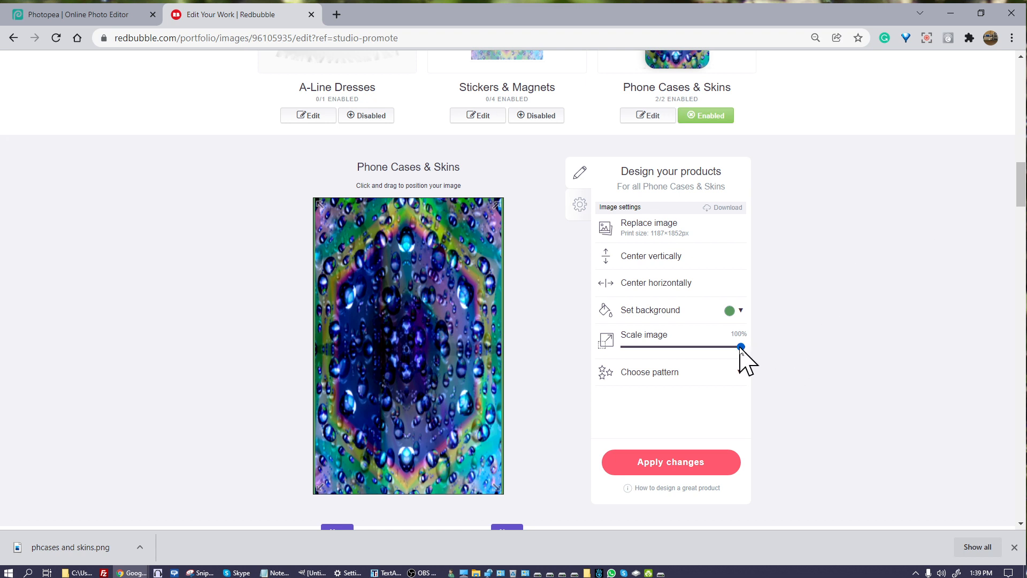
left_click_drag(741, 347, 655, 347)
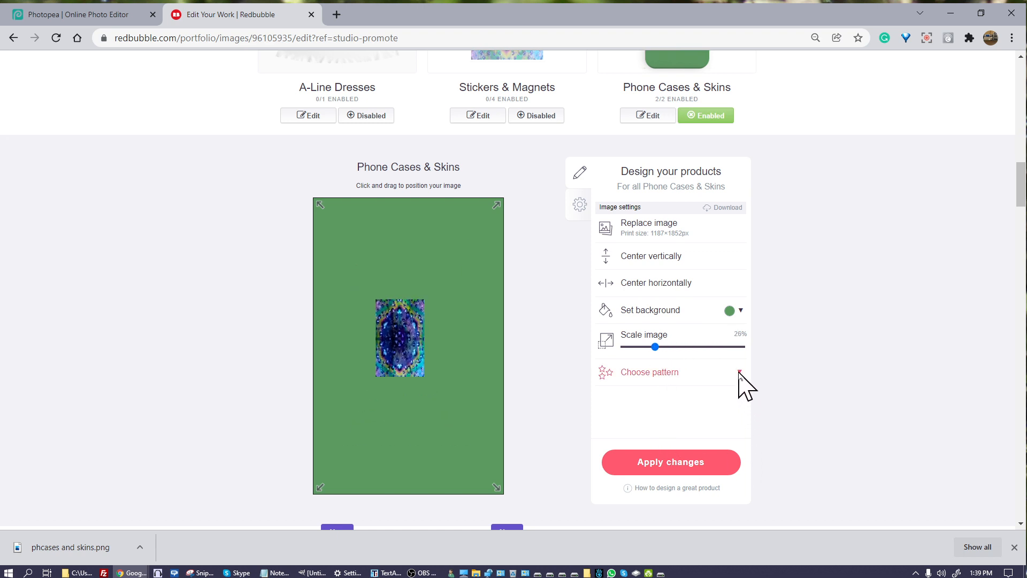
left_click(740, 373)
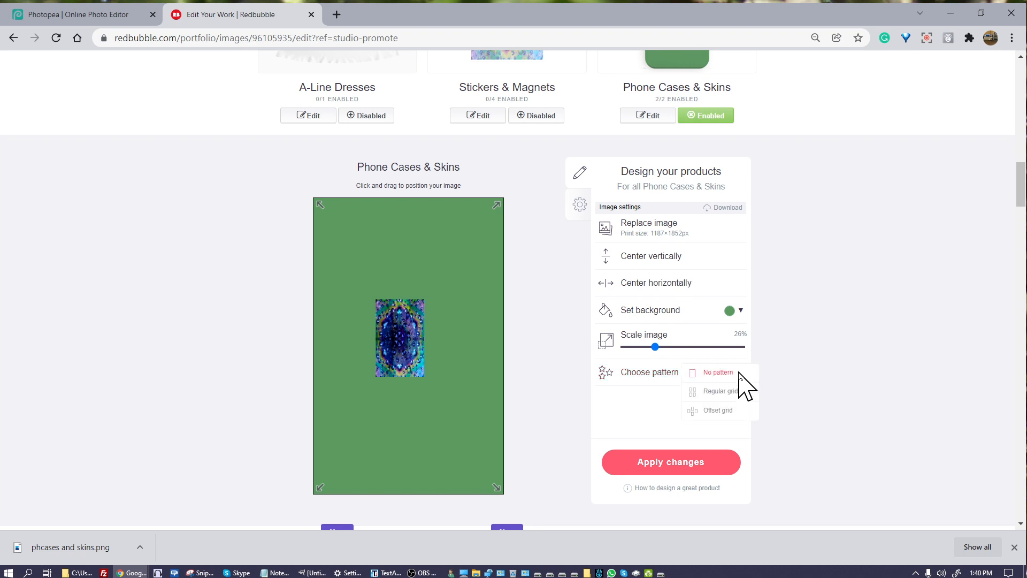
left_click(718, 411)
Reposition the offset grid pattern on the Phone Cases & Skins design and apply the changes.
scroll(918, 394, "up", 3)
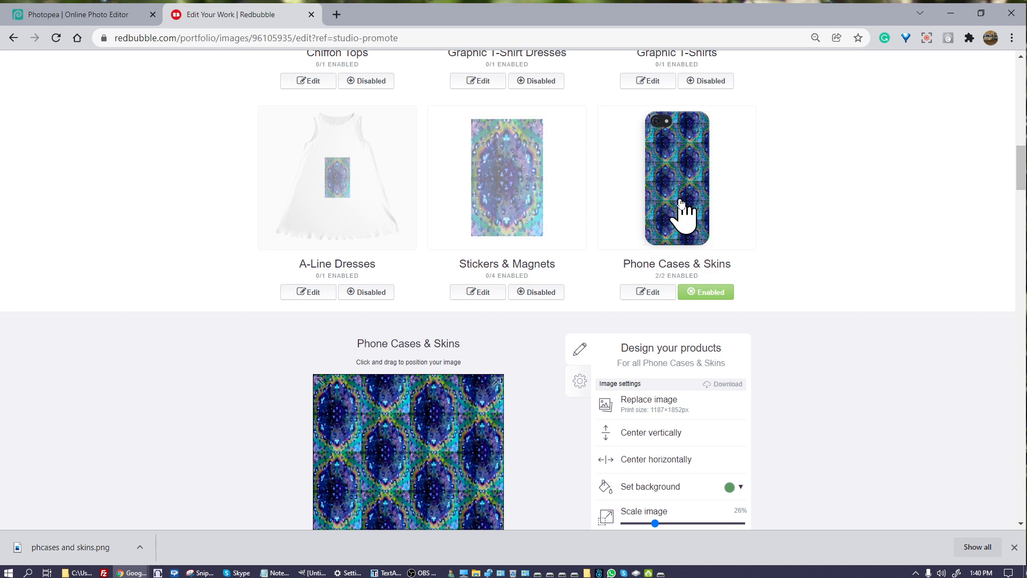
left_click(680, 206)
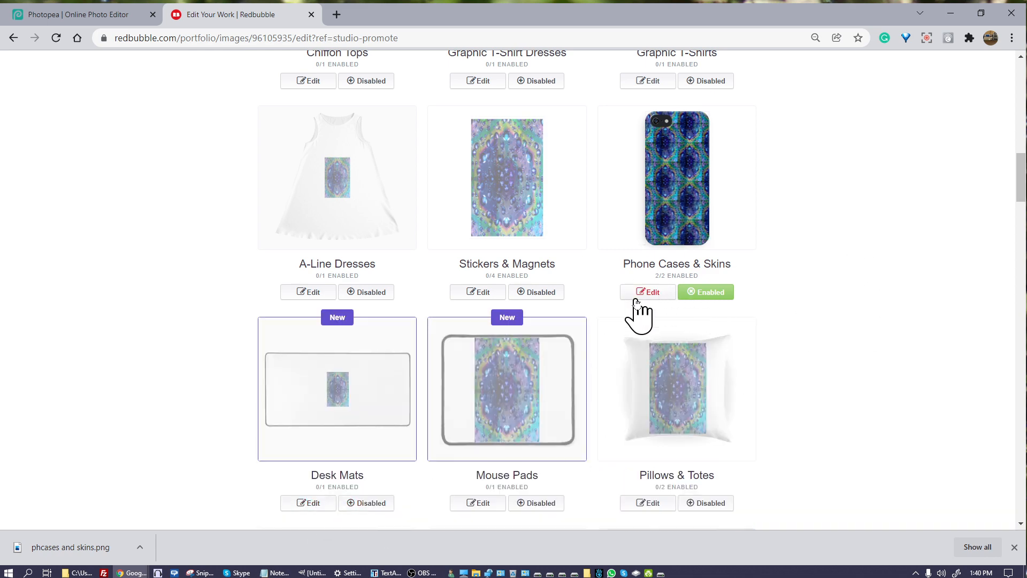
left_click(684, 224)
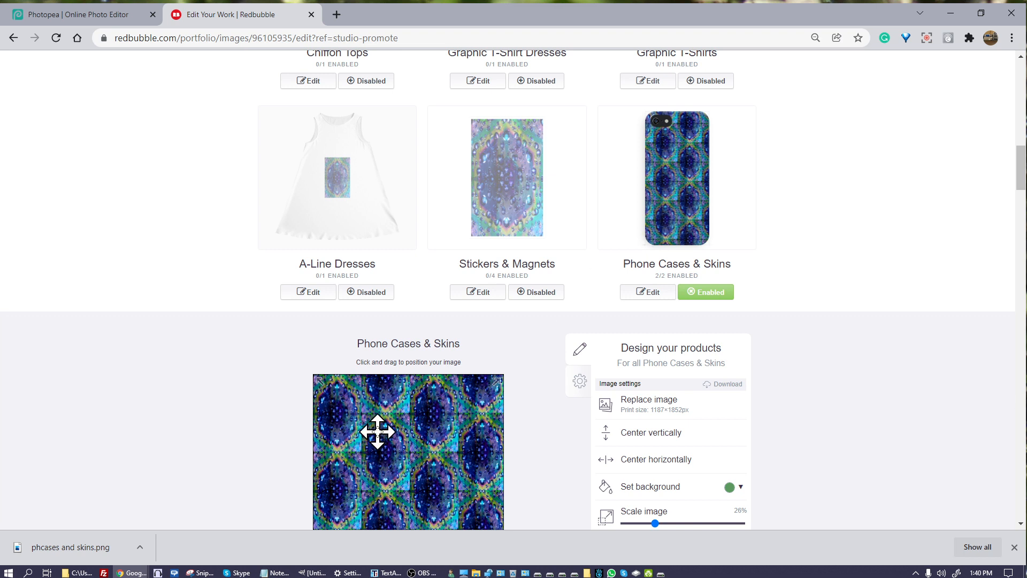
left_click_drag(377, 431, 371, 438)
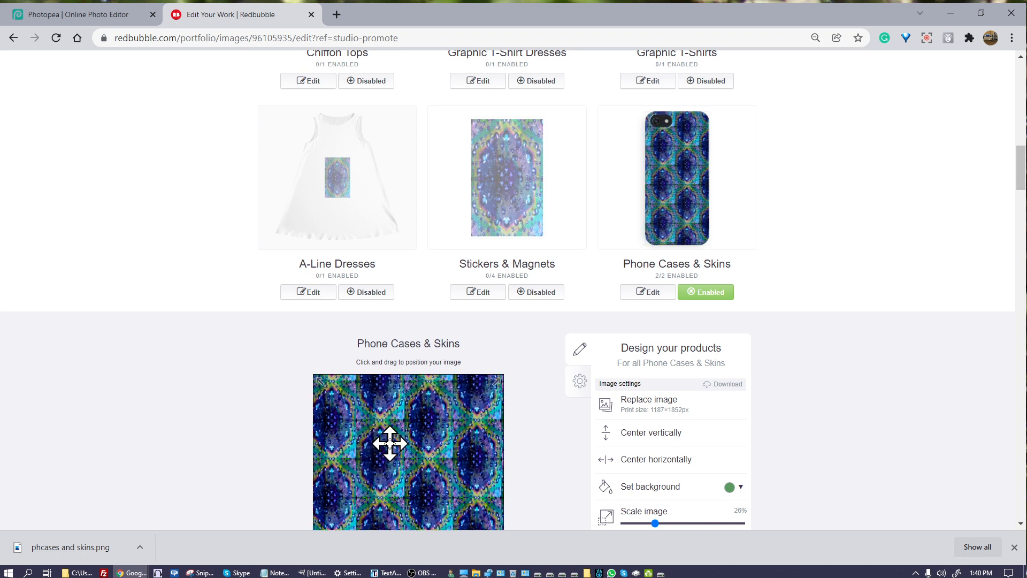
left_click_drag(390, 443, 400, 438)
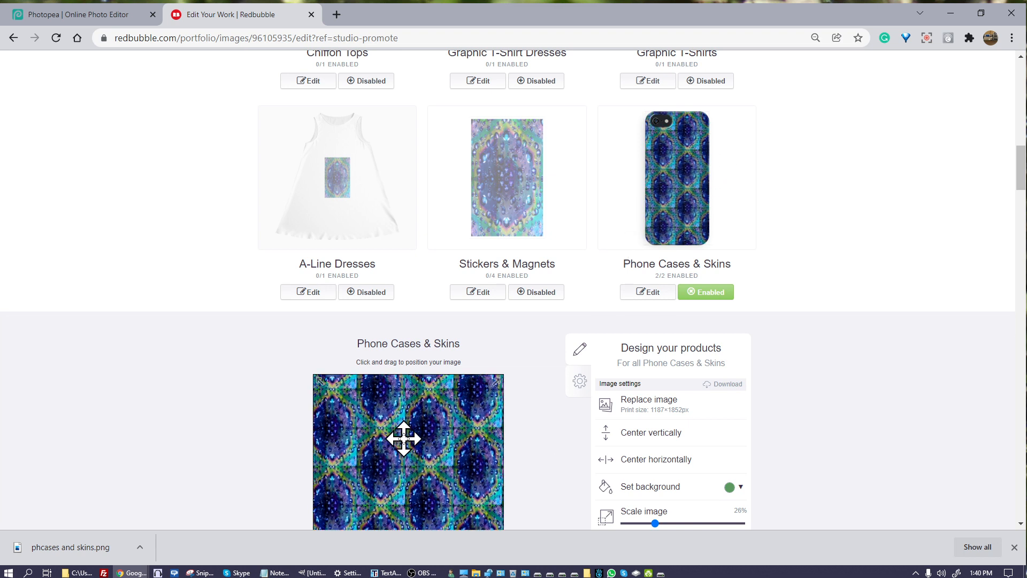
left_click_drag(400, 470, 401, 470)
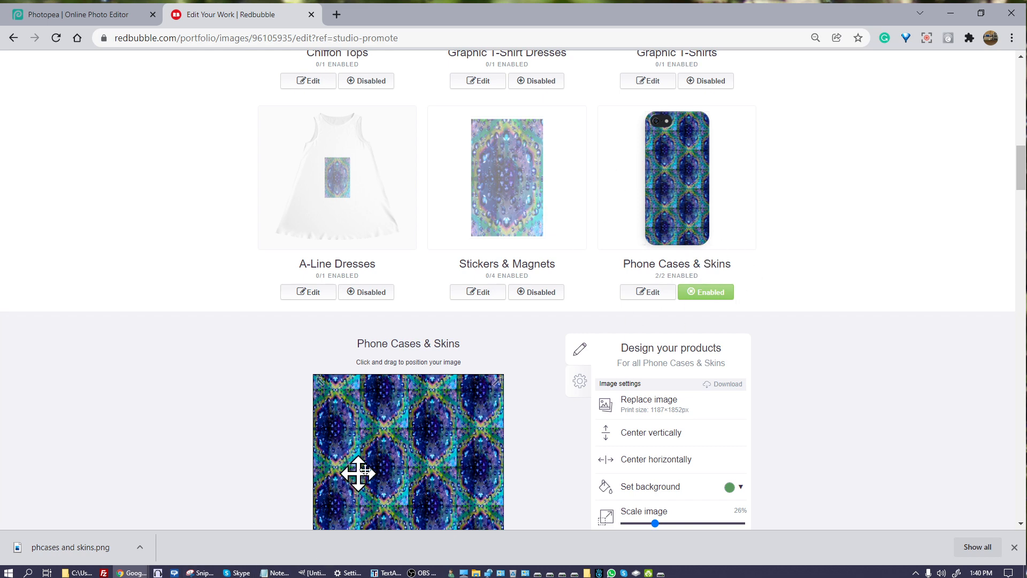
scroll(897, 409, "down", 4)
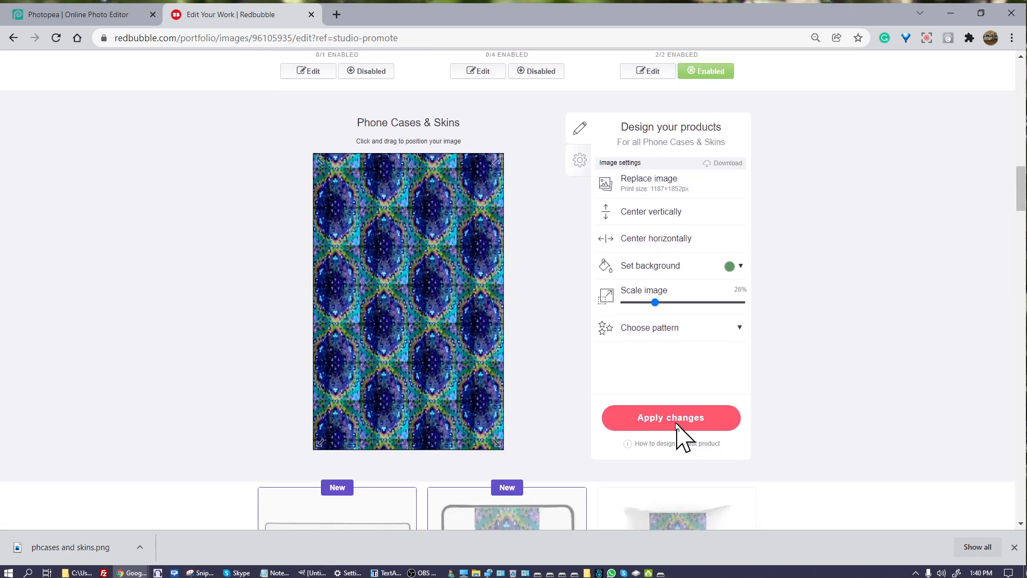
left_click(673, 420)
scroll(884, 378, "down", 10)
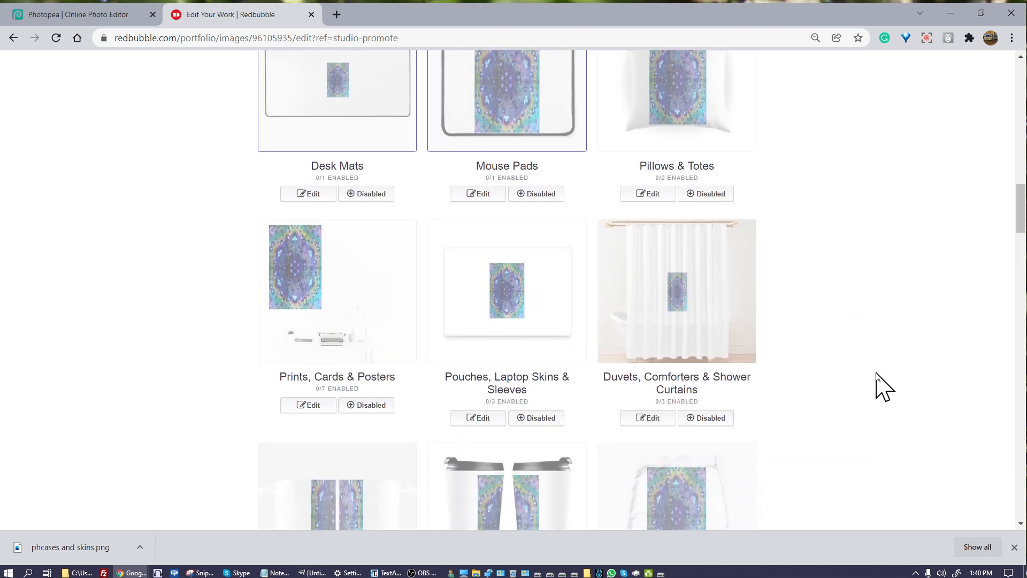
Disable the Pin Buttons, Cotton Tote Bags and Phone Wallets products for the work.
scroll(887, 414, "down", 9)
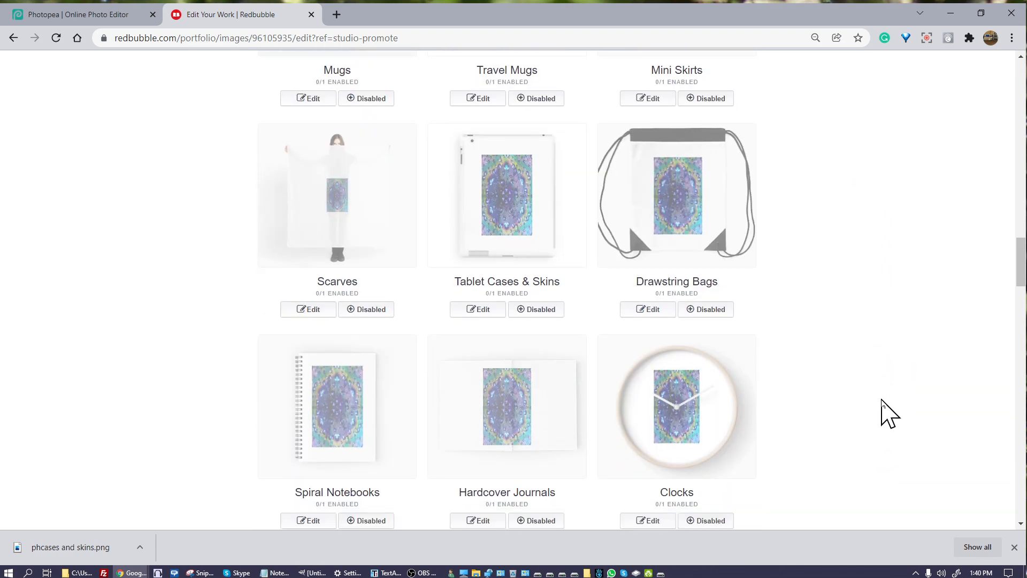
scroll(877, 406, "down", 7)
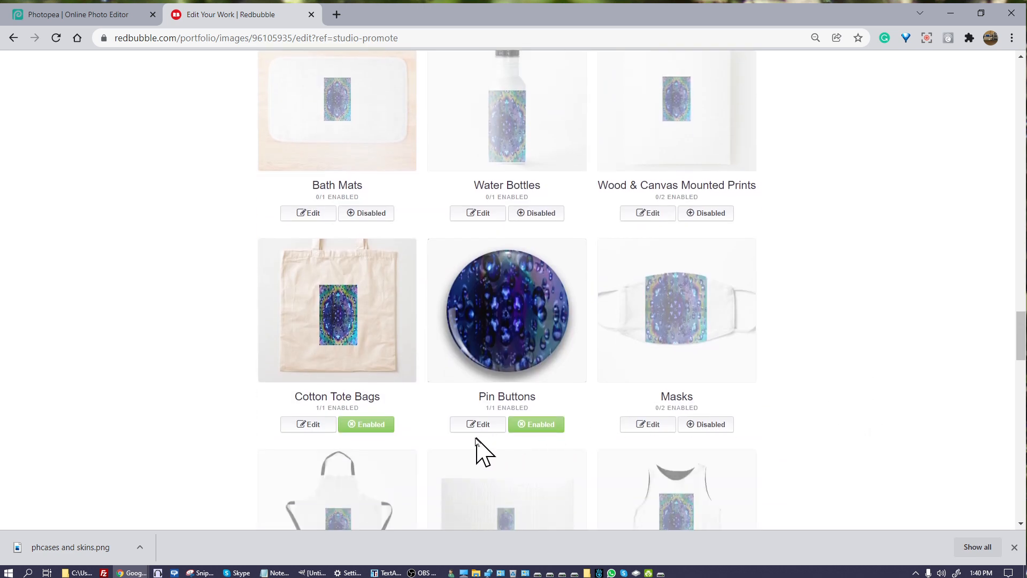
left_click(532, 428)
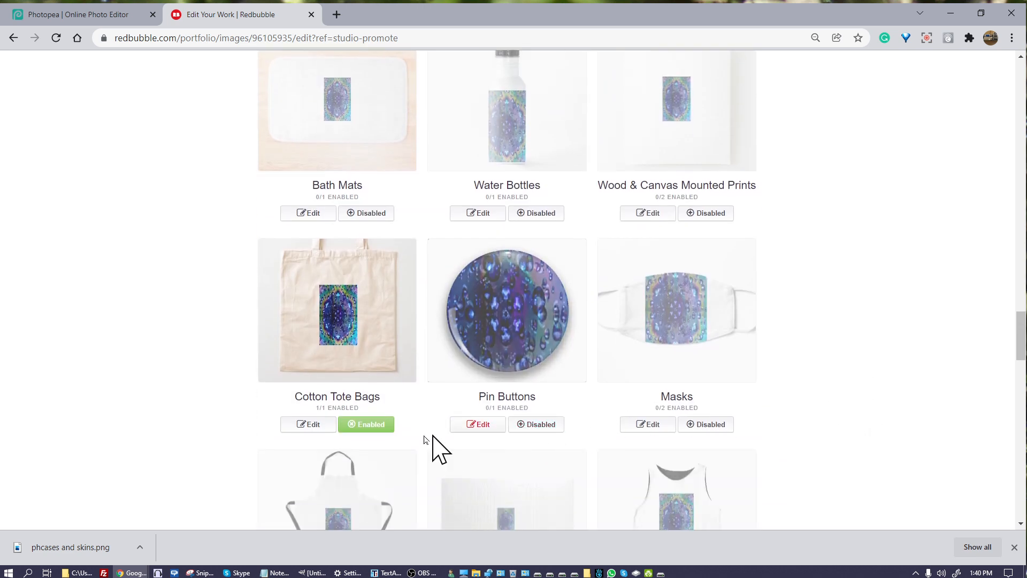
left_click(370, 425)
scroll(976, 392, "down", 3)
scroll(959, 379, "down", 3)
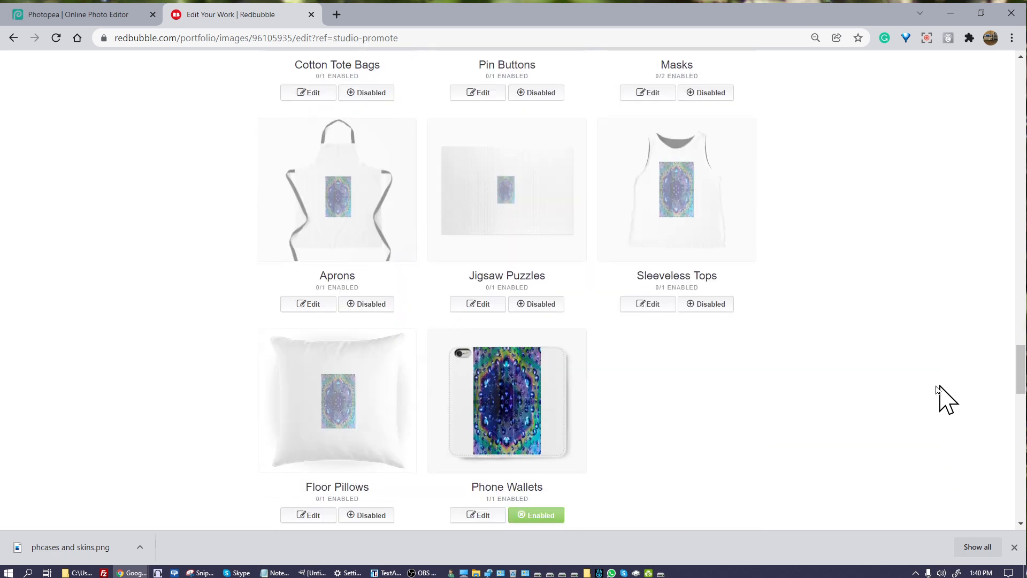
left_click(536, 492)
Add the work to the Dark Kaleidoscope collection.
scroll(839, 424, "down", 6)
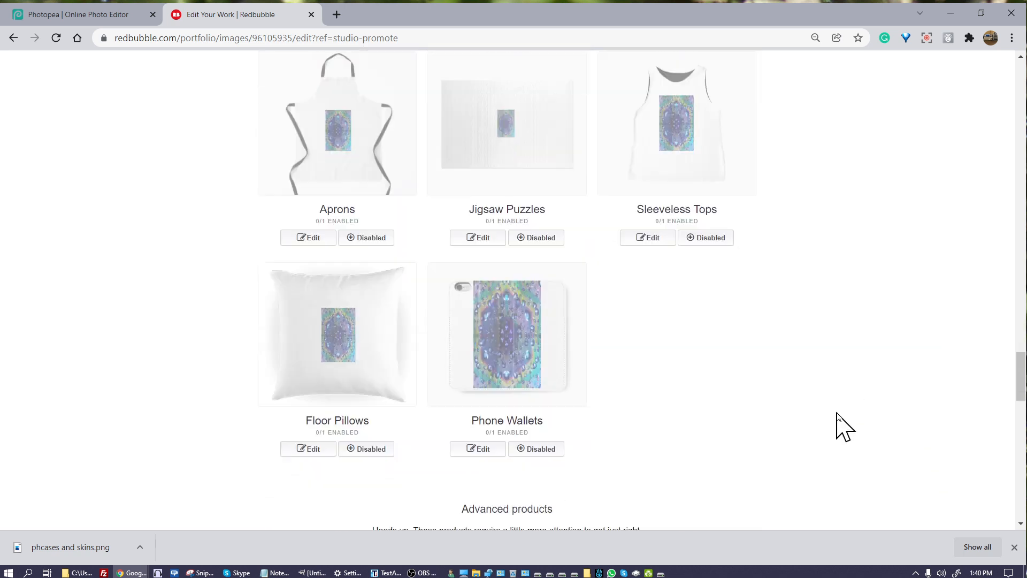
scroll(849, 411, "down", 7)
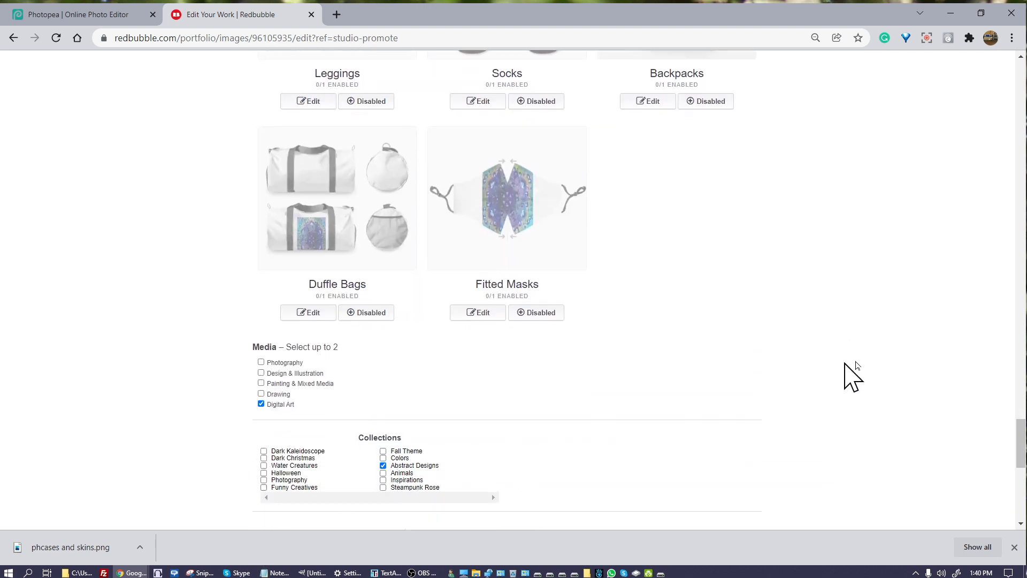
scroll(861, 374, "down", 1)
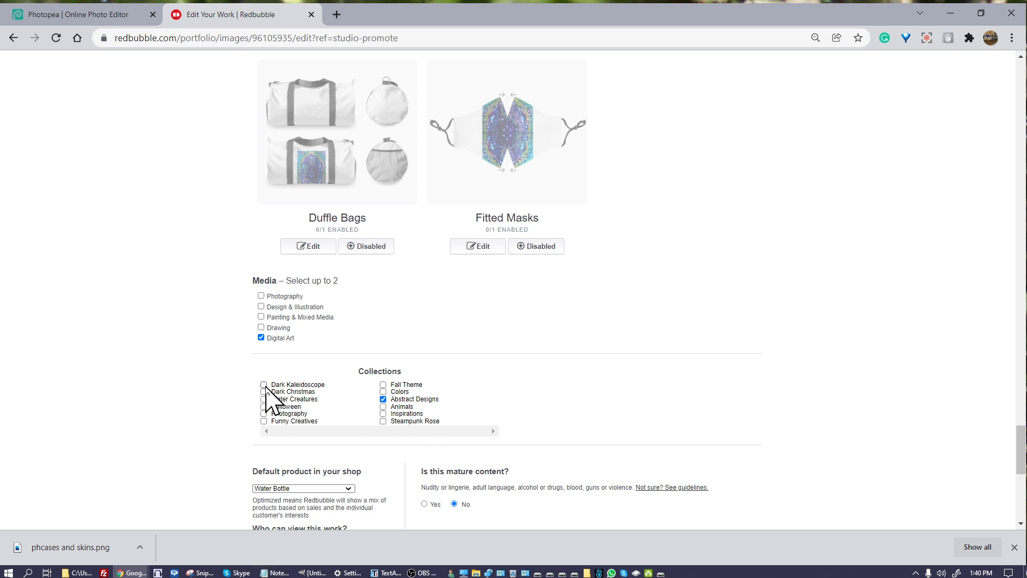
left_click(263, 385)
Set the default product in the shop to iPhone Case.
scroll(832, 310, "down", 2)
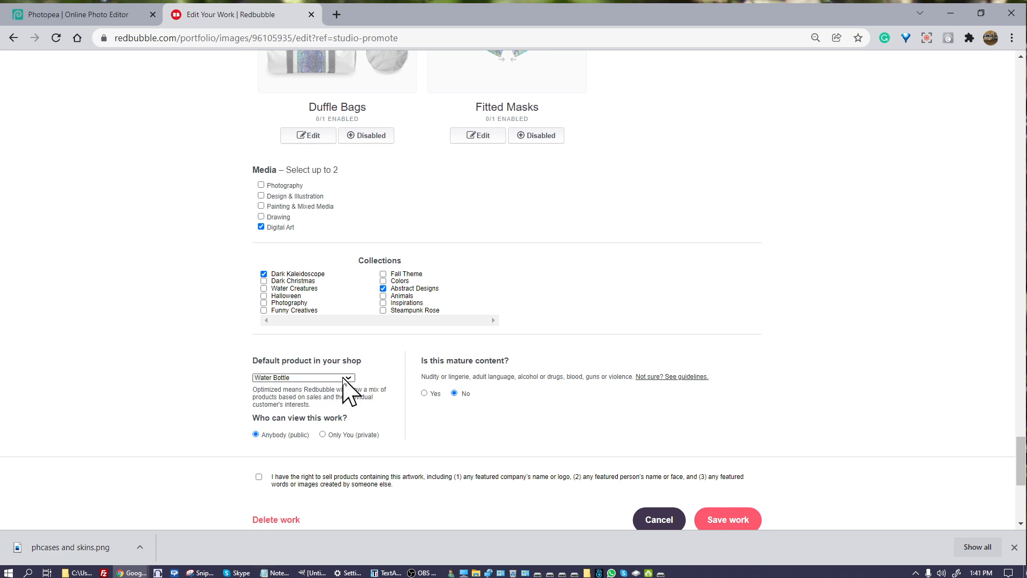
left_click(343, 377)
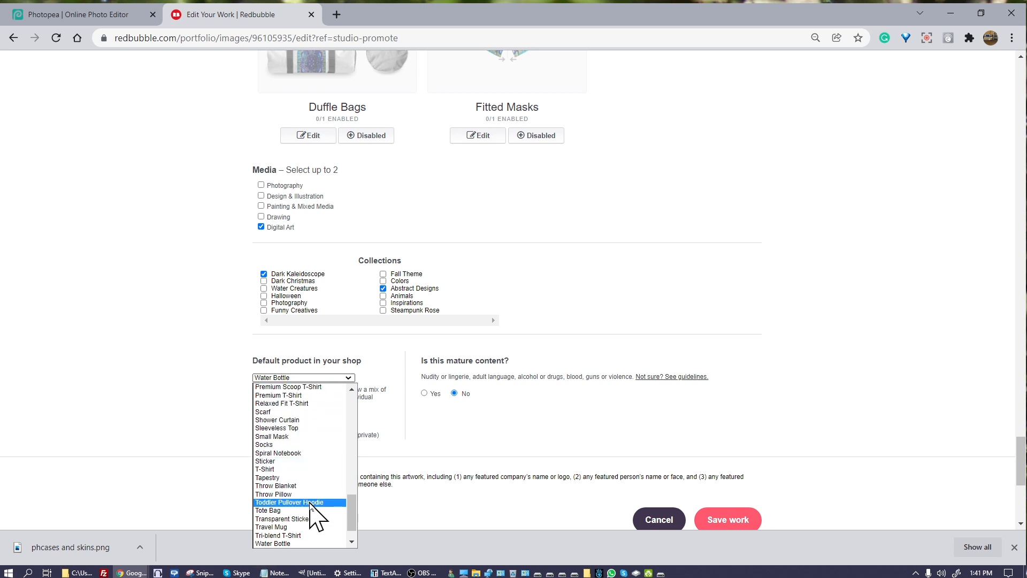
scroll(300, 527, "up", 5)
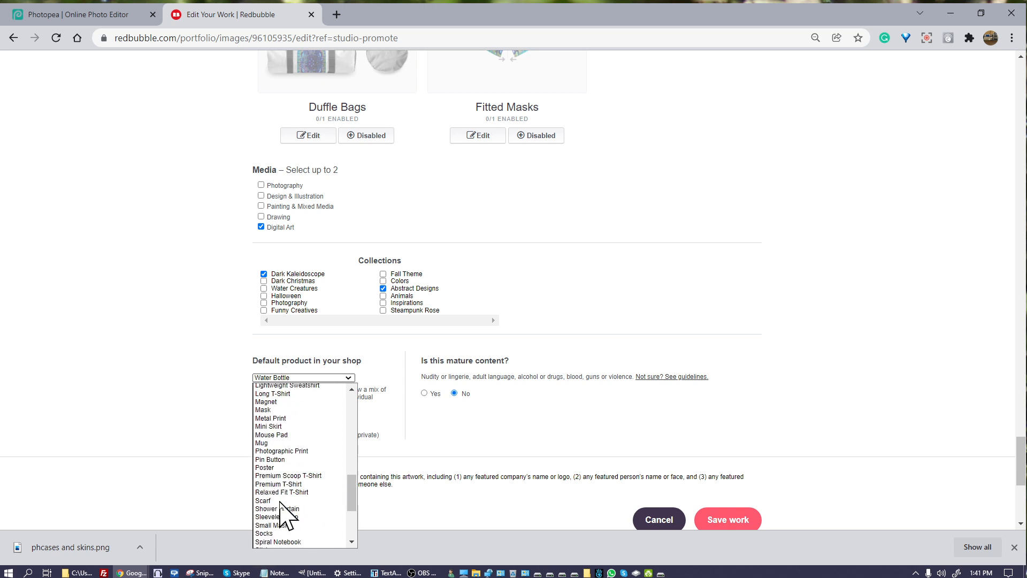
scroll(267, 537, "down", 1)
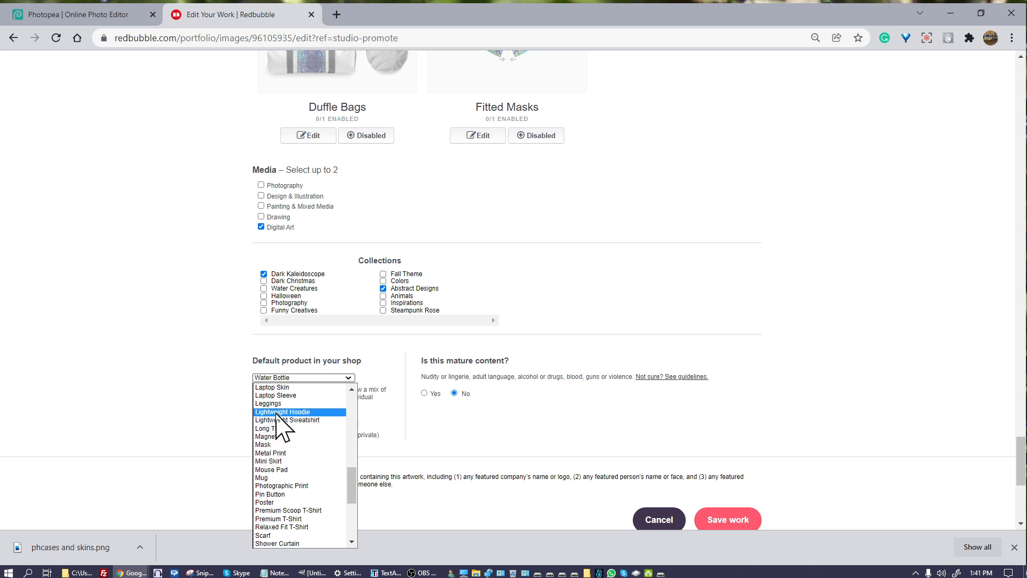
scroll(278, 416, "up", 2)
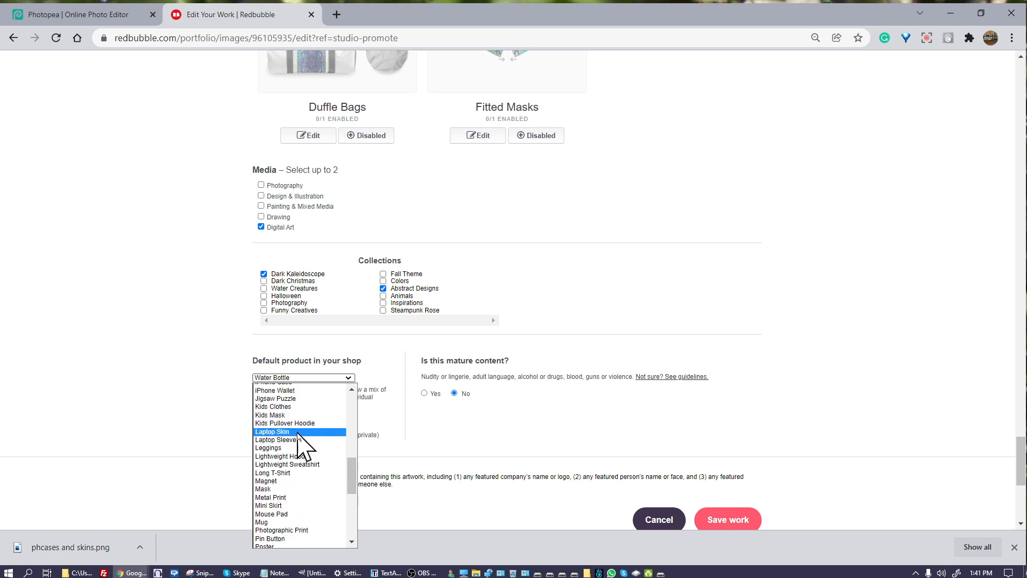
scroll(309, 442, "up", 2)
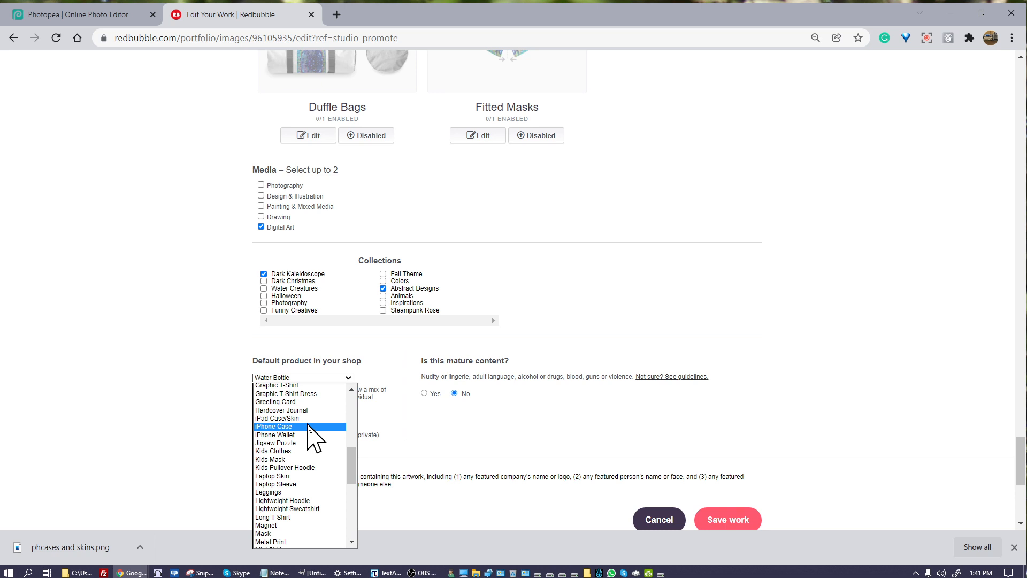
left_click(311, 427)
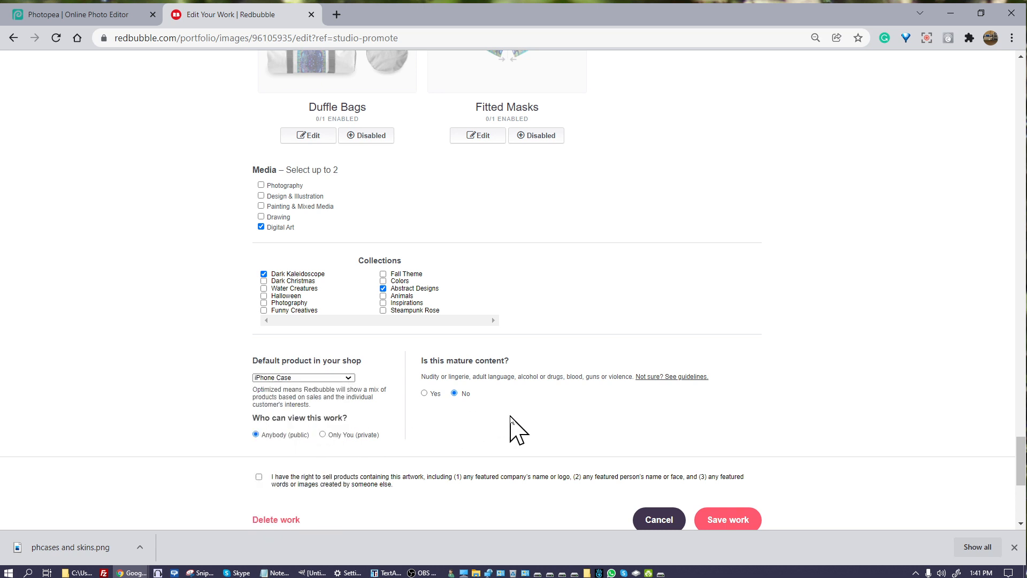
Declare the right to sell products containing this artwork and save the work.
scroll(834, 320, "down", 3)
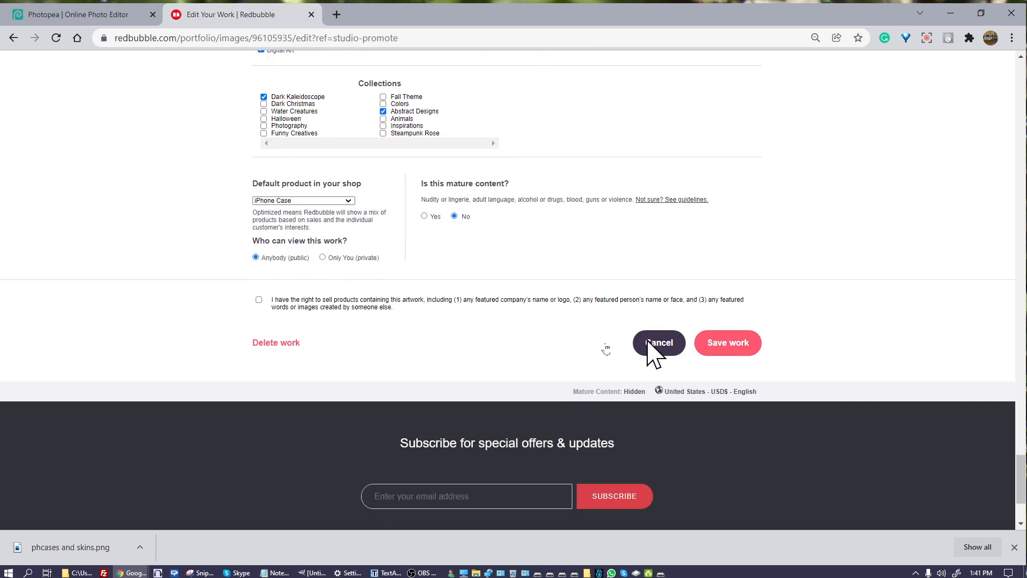
left_click(259, 300)
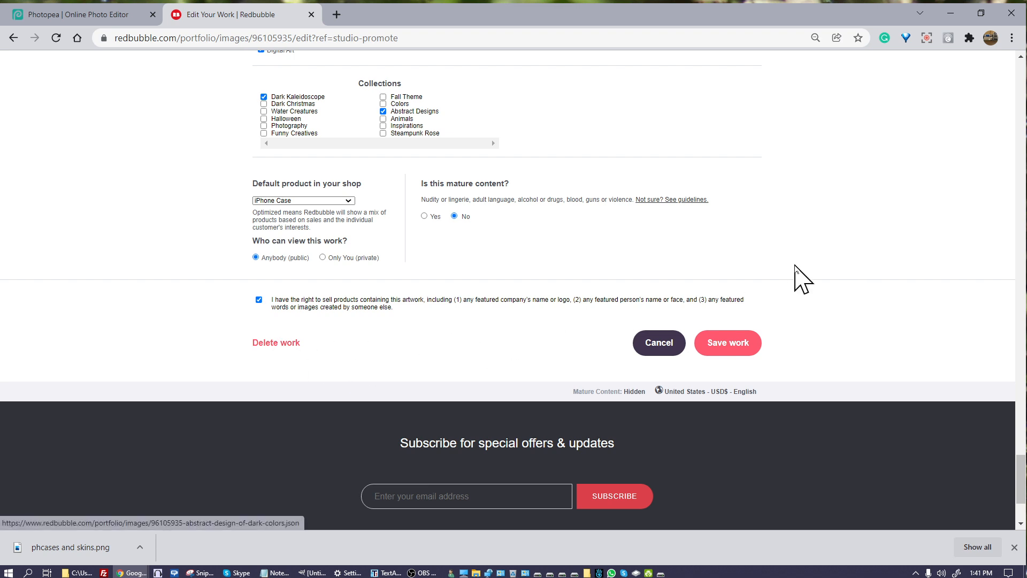
left_click(733, 347)
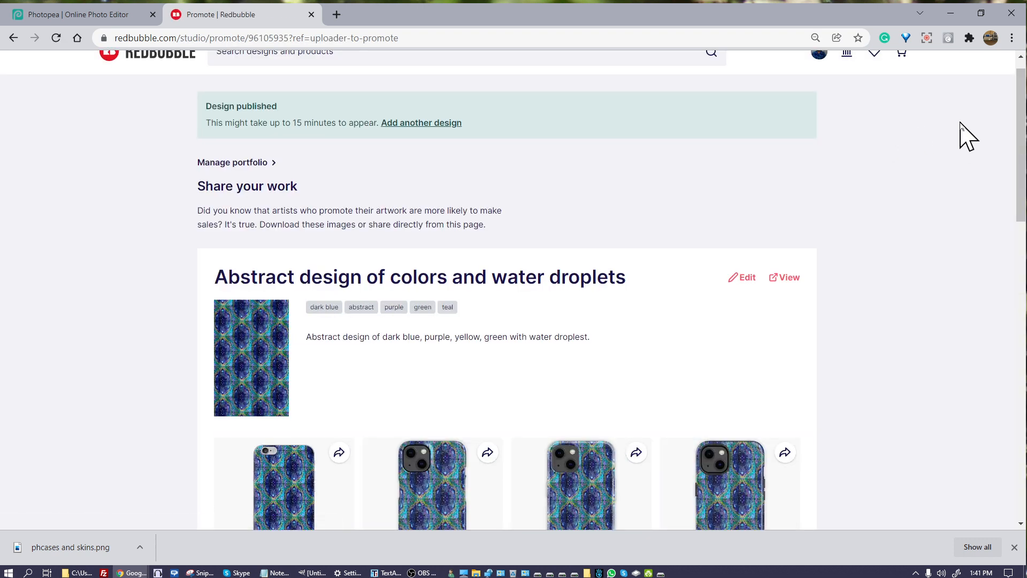
Examine the published work's title, tags, description and the iPhone and Samsung Galaxy case and skin previews.
scroll(960, 123, "down", 3)
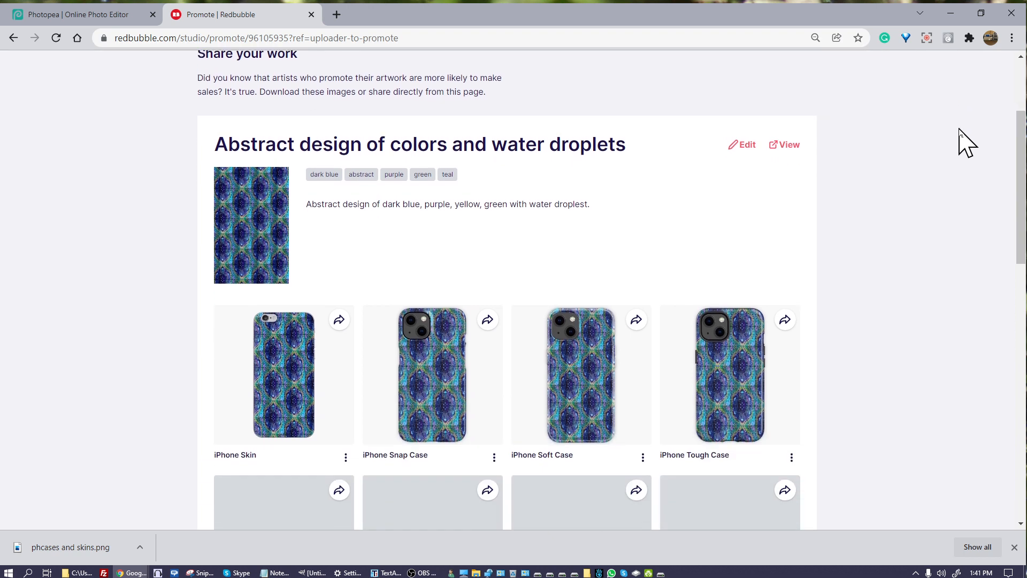
scroll(959, 130, "down", 1)
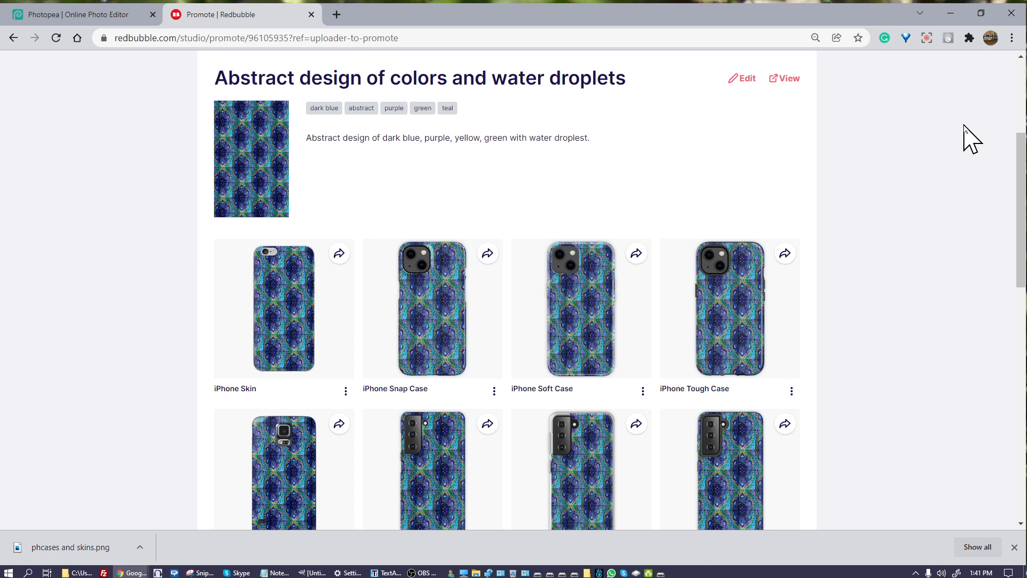
scroll(966, 131, "down", 1)
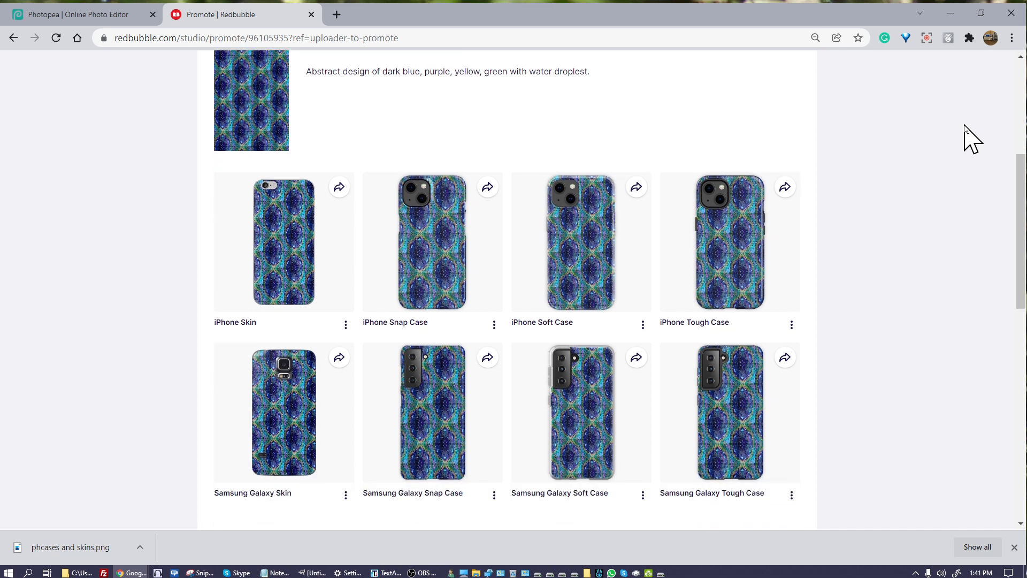
scroll(971, 140, "down", 1)
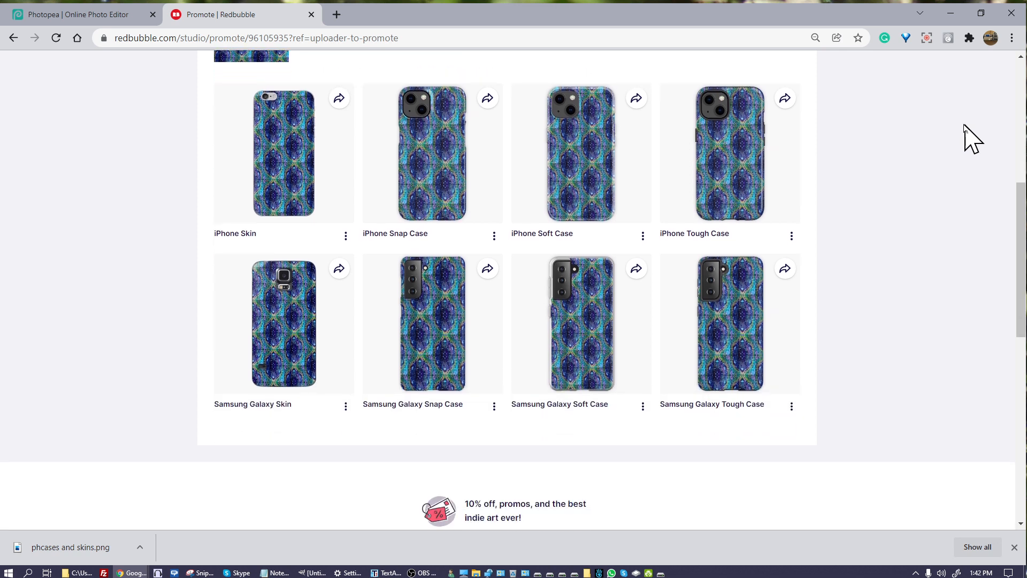
scroll(965, 131, "up", 1)
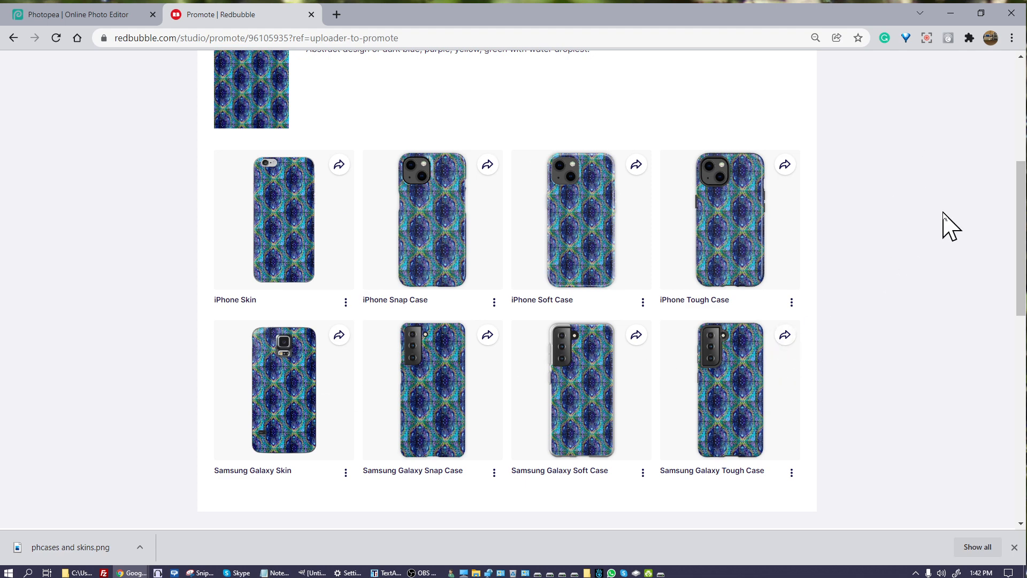
scroll(943, 222, "up", 2)
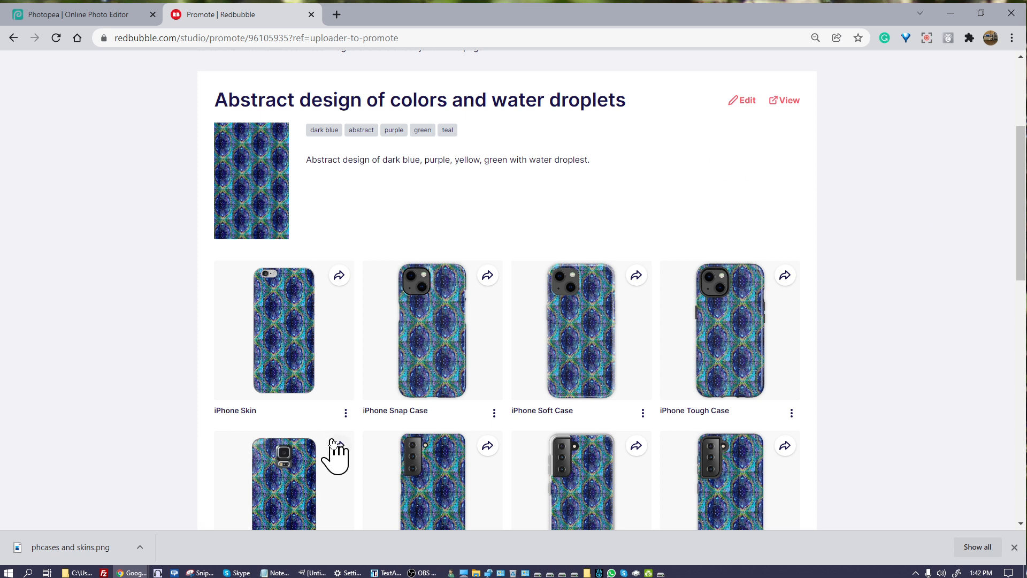
scroll(917, 204, "down", 2)
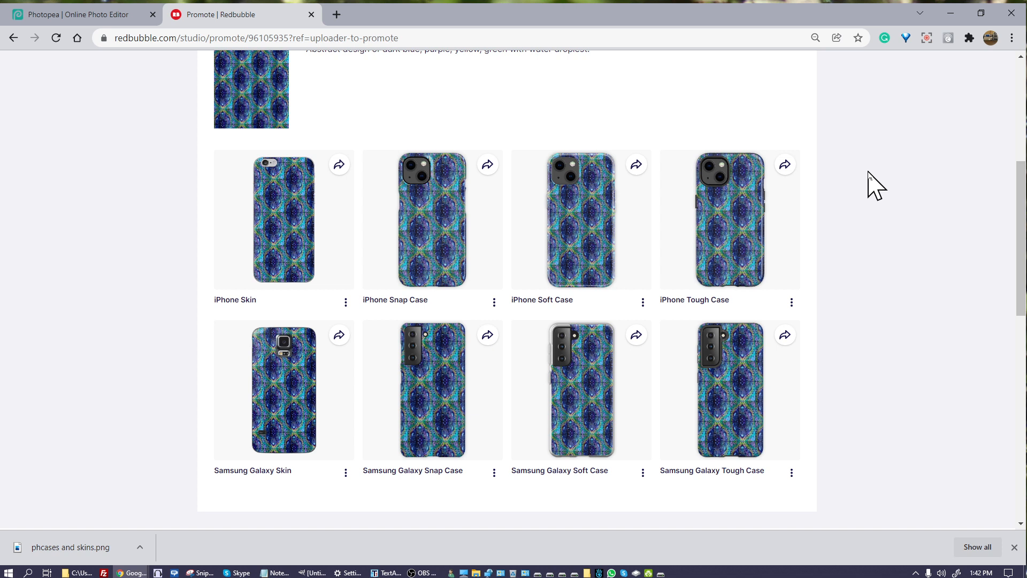
scroll(869, 172, "up", 1)
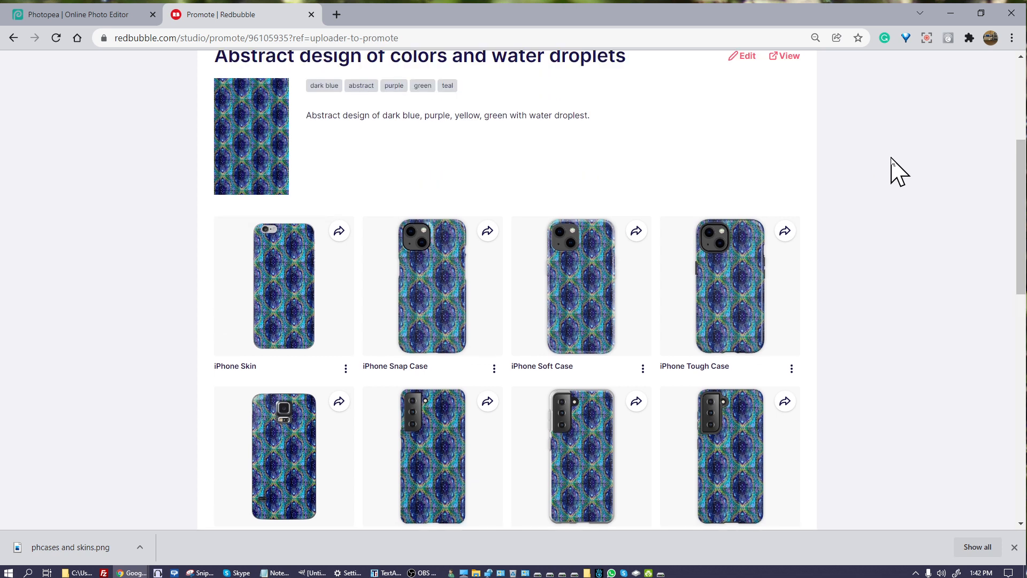
scroll(902, 170, "up", 1)
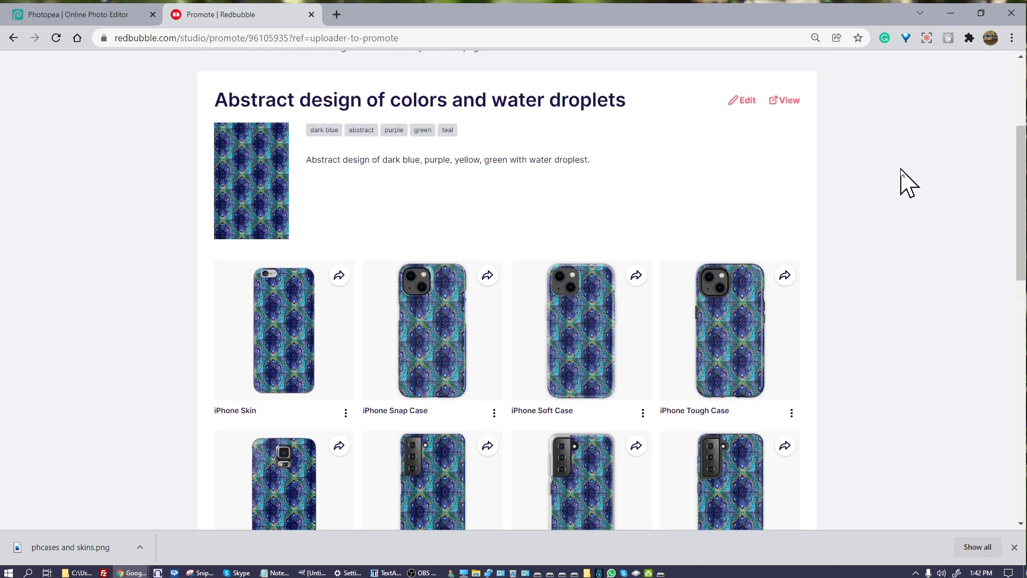
scroll(907, 184, "up", 1)
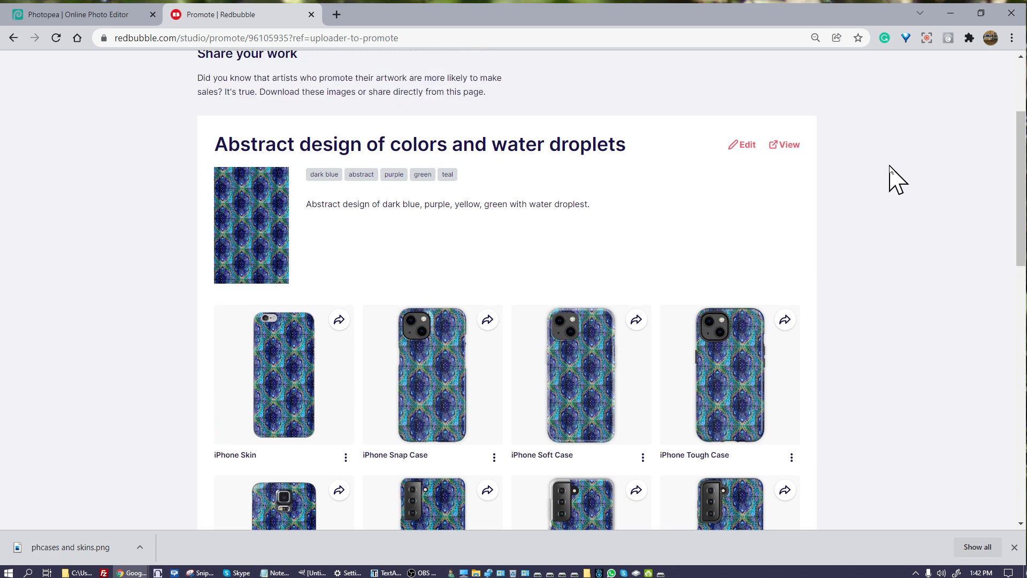
scroll(890, 180, "down", 5)
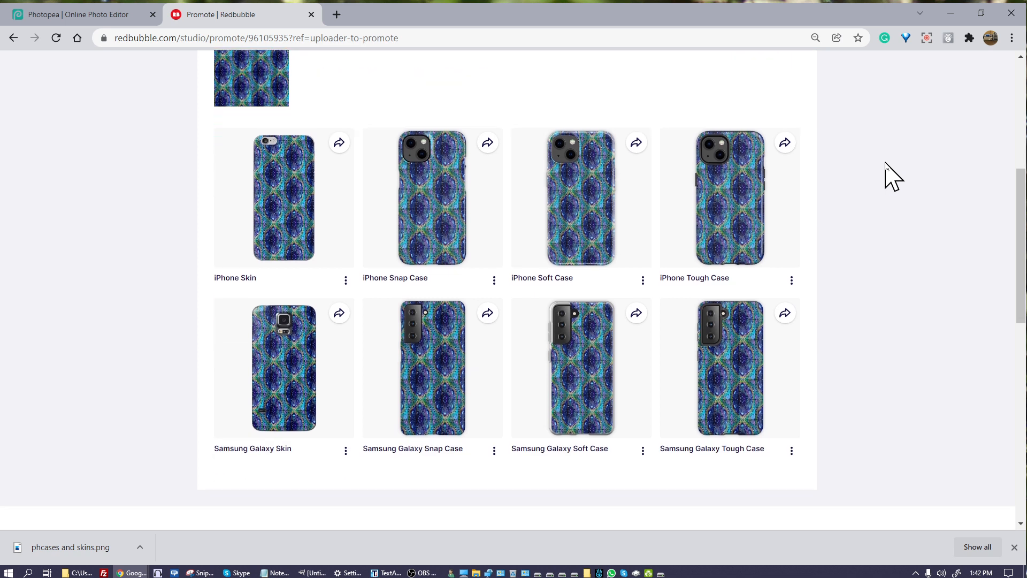
scroll(897, 183, "up", 1)
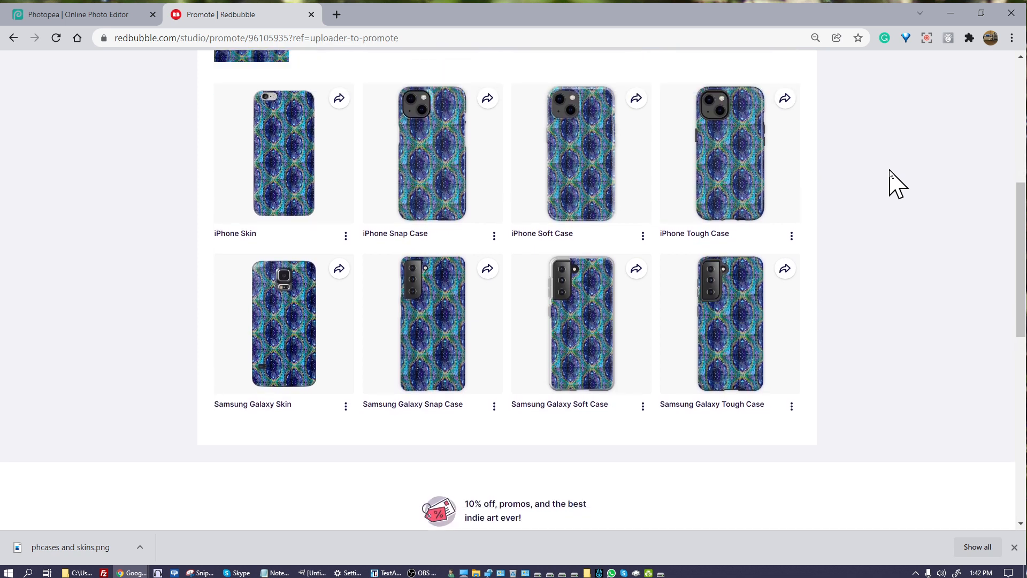
scroll(885, 166, "up", 1)
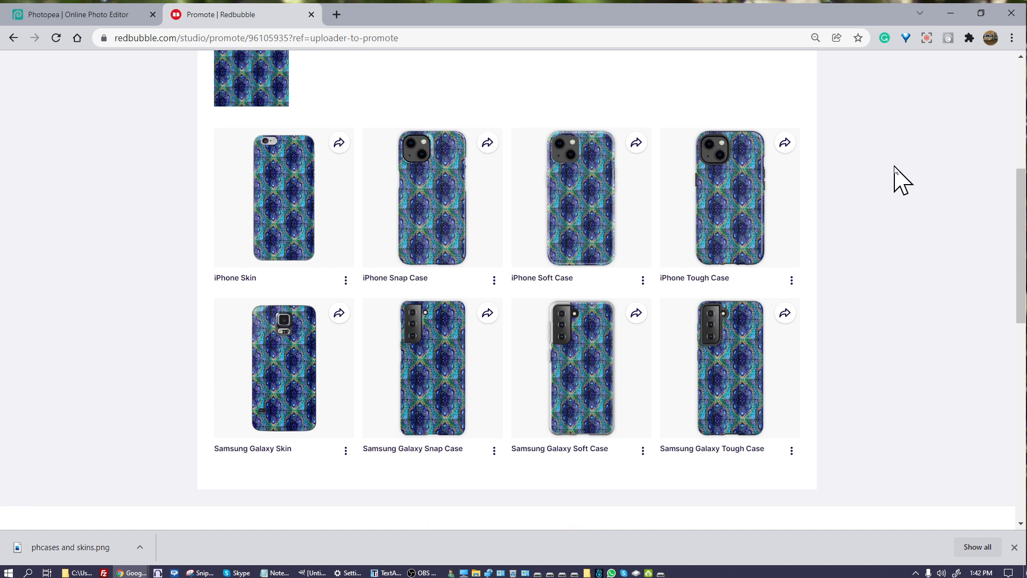
scroll(901, 180, "up", 1)
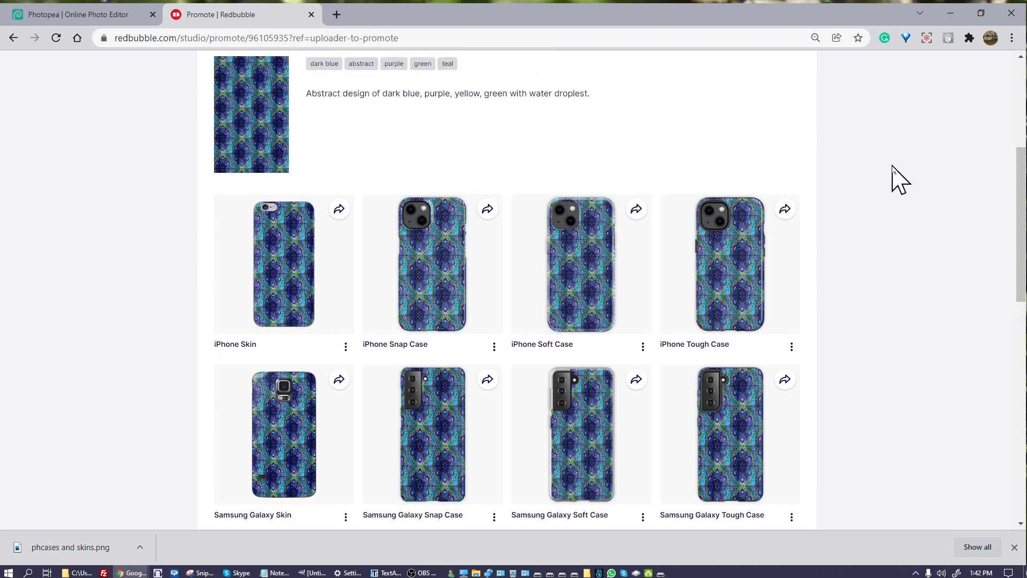
scroll(899, 179, "up", 3)
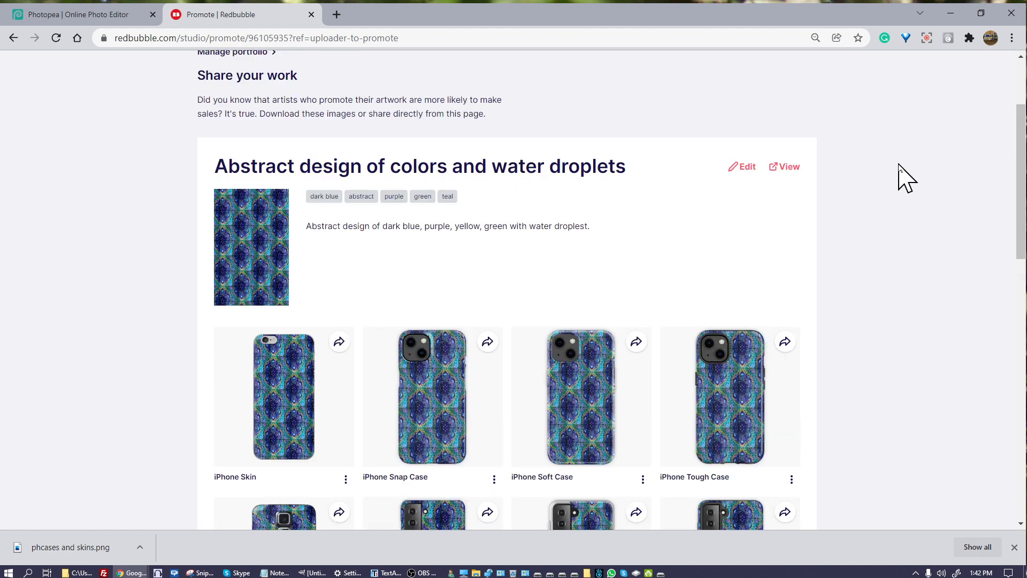
scroll(900, 176, "up", 2)
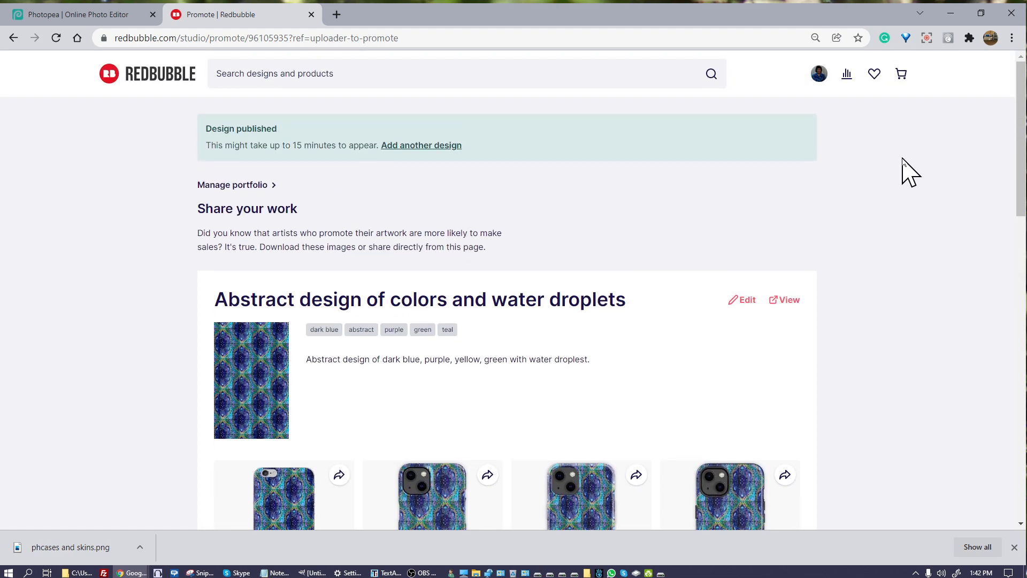
Open the published work's public shop page and look over its product listings.
left_click(788, 299)
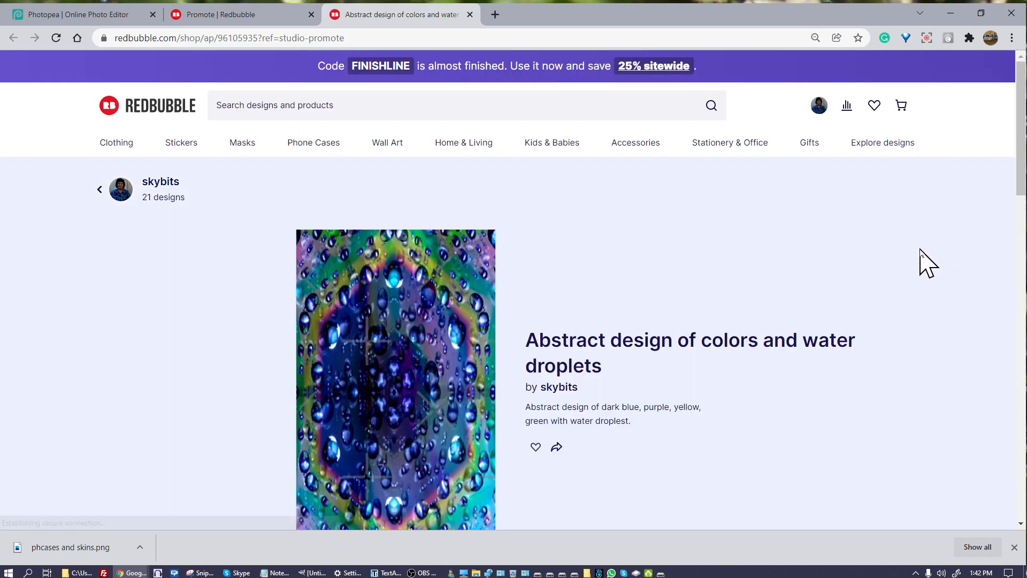
scroll(916, 302, "down", 4)
scroll(908, 290, "down", 8)
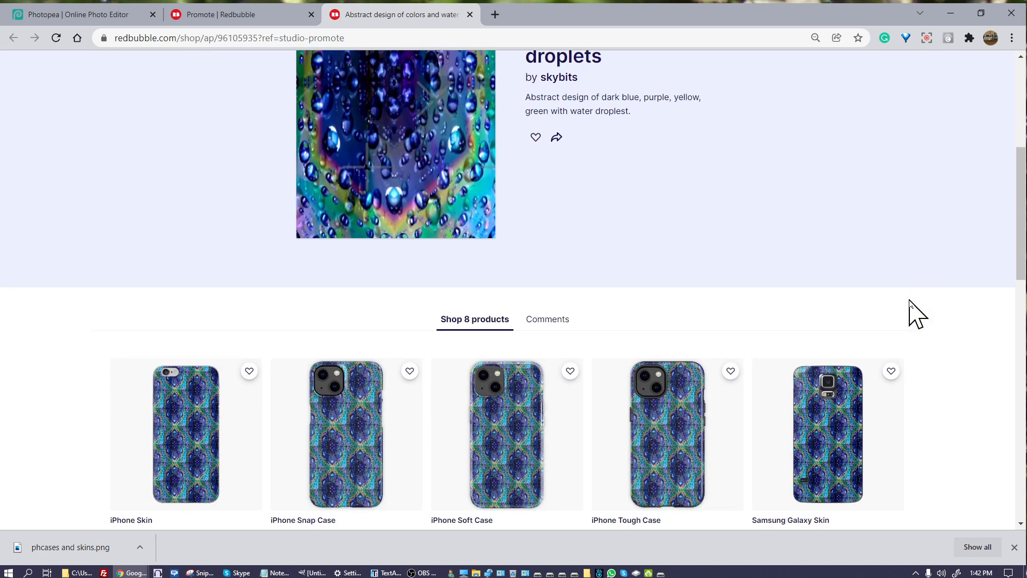
Review the work's shop page, from its title and description through the iPhone and Samsung Galaxy products to the footer.
scroll(937, 336, "up", 8)
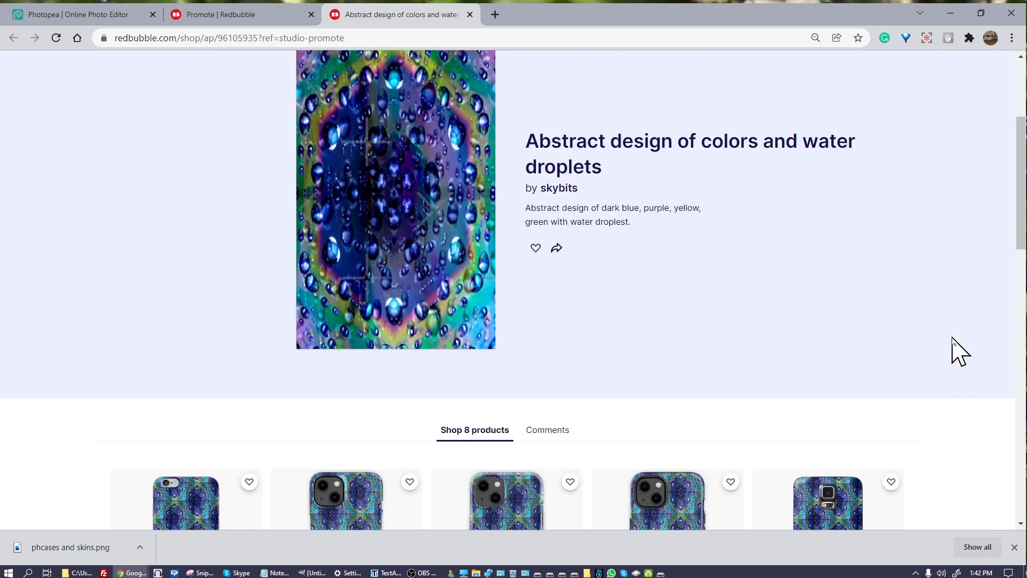
scroll(969, 348, "down", 5)
scroll(992, 364, "down", 6)
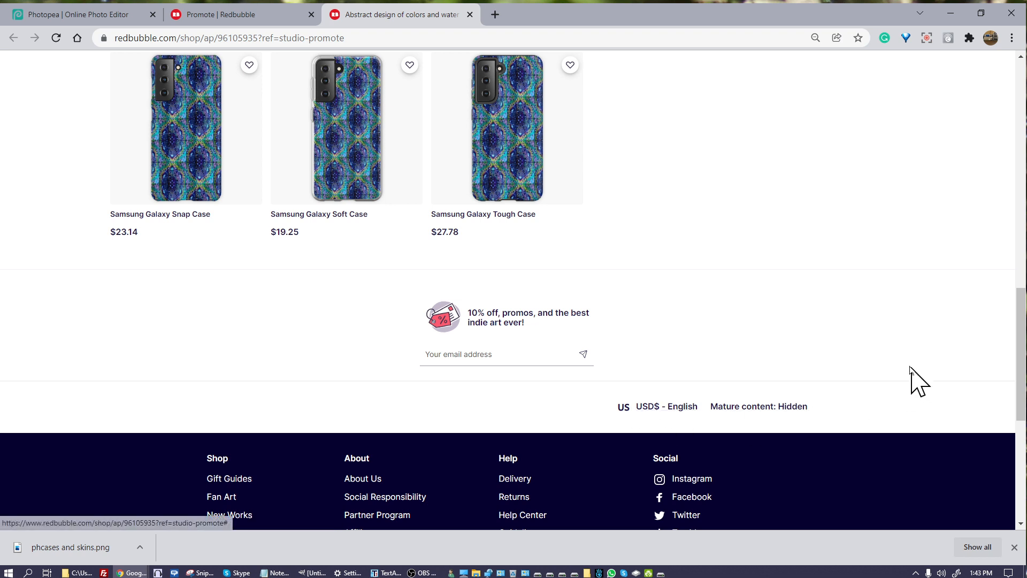
scroll(940, 321, "down", 2)
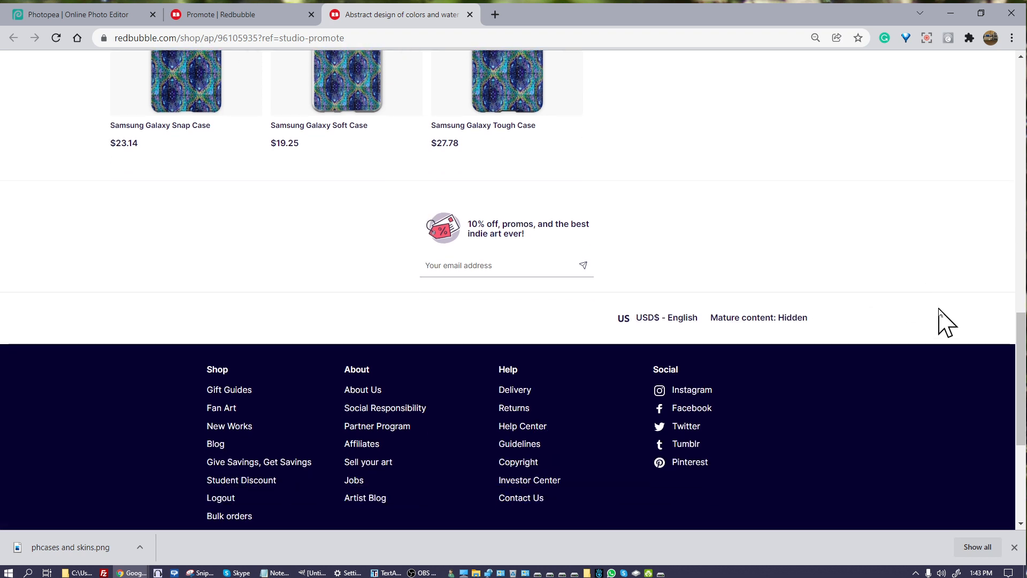
scroll(941, 320, "down", 2)
scroll(943, 321, "up", 5)
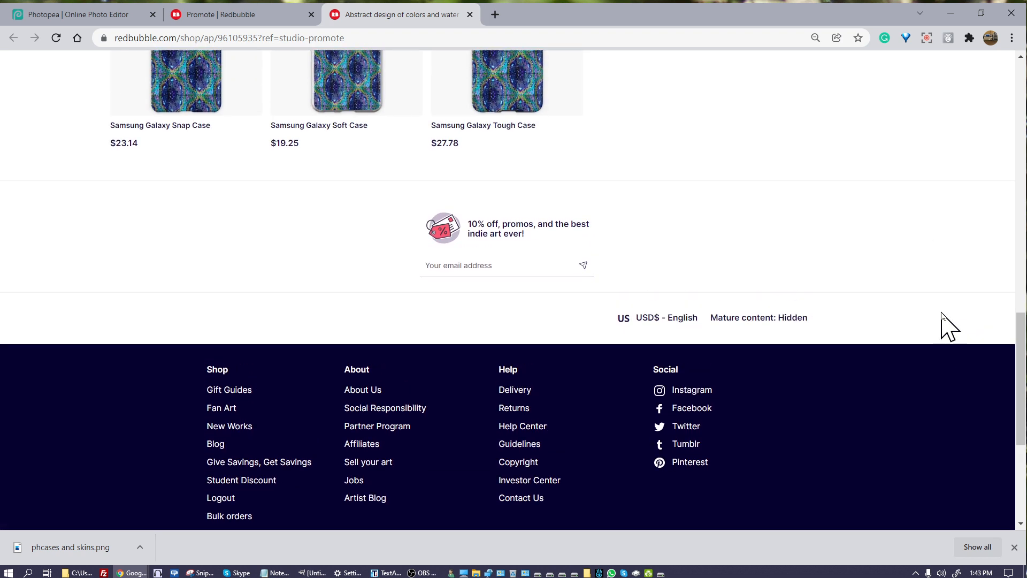
scroll(944, 313, "up", 4)
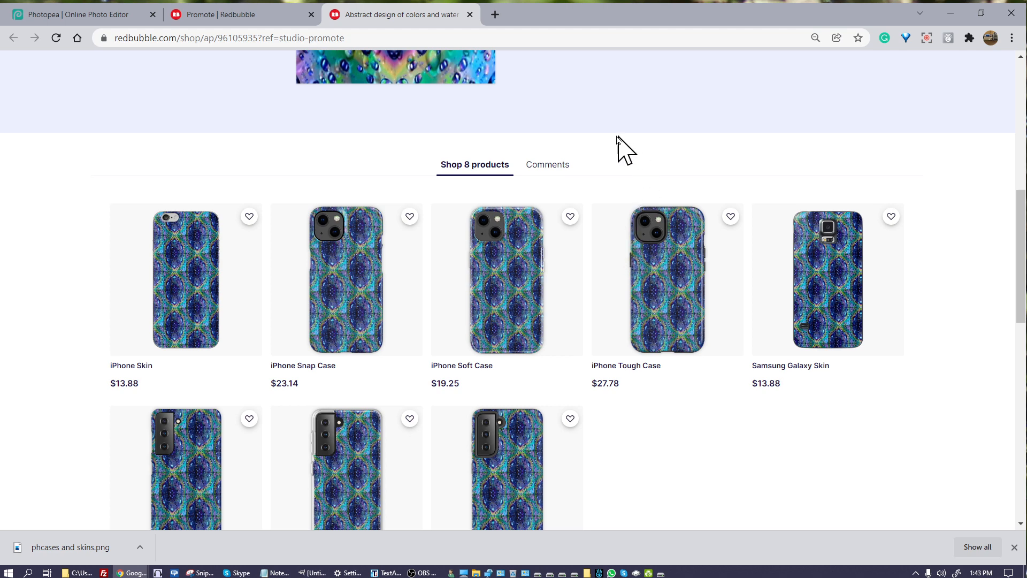
Open the comments section of the water droplet work and look it over.
left_click(560, 167)
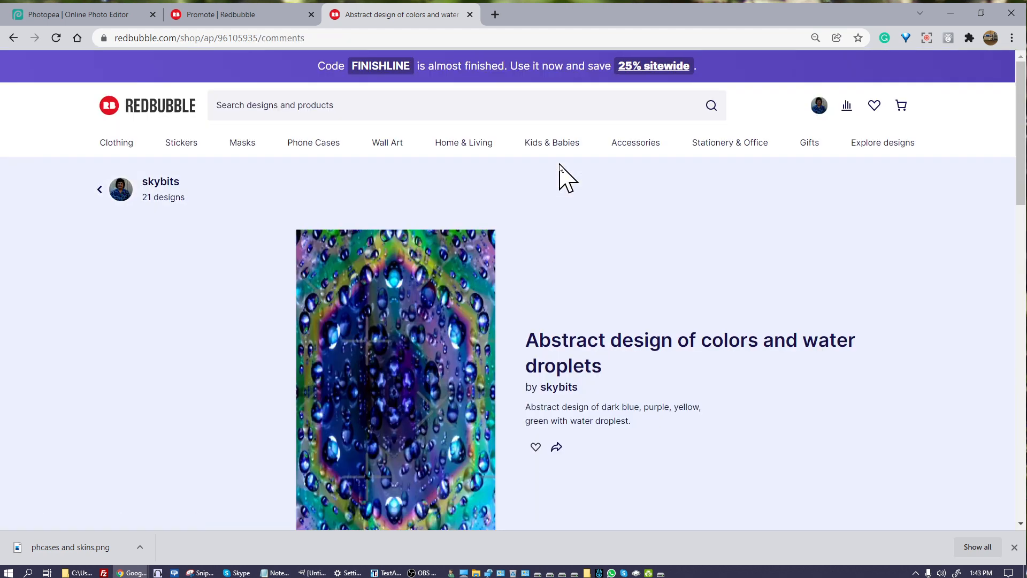
scroll(851, 252, "down", 6)
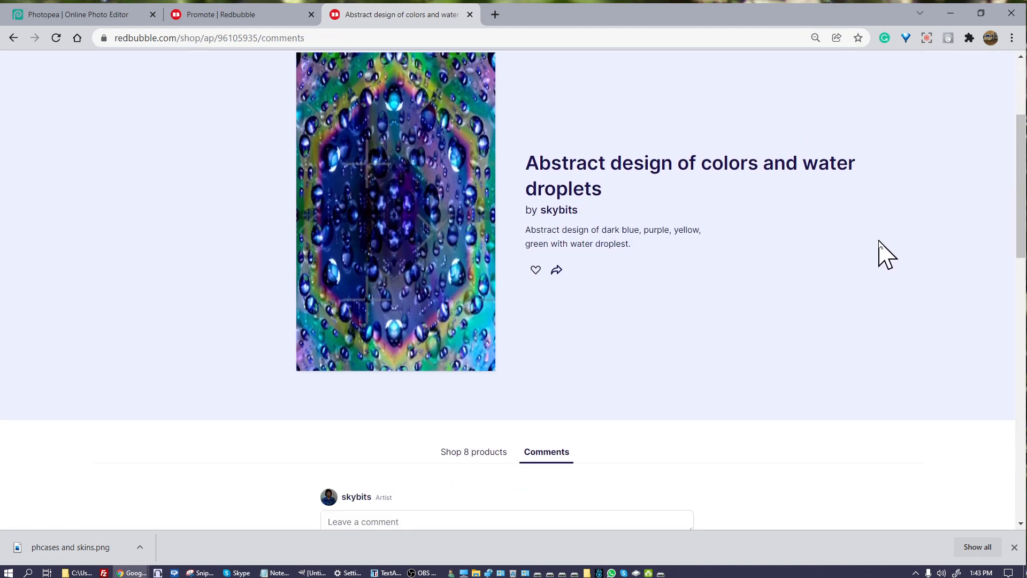
scroll(888, 254, "down", 2)
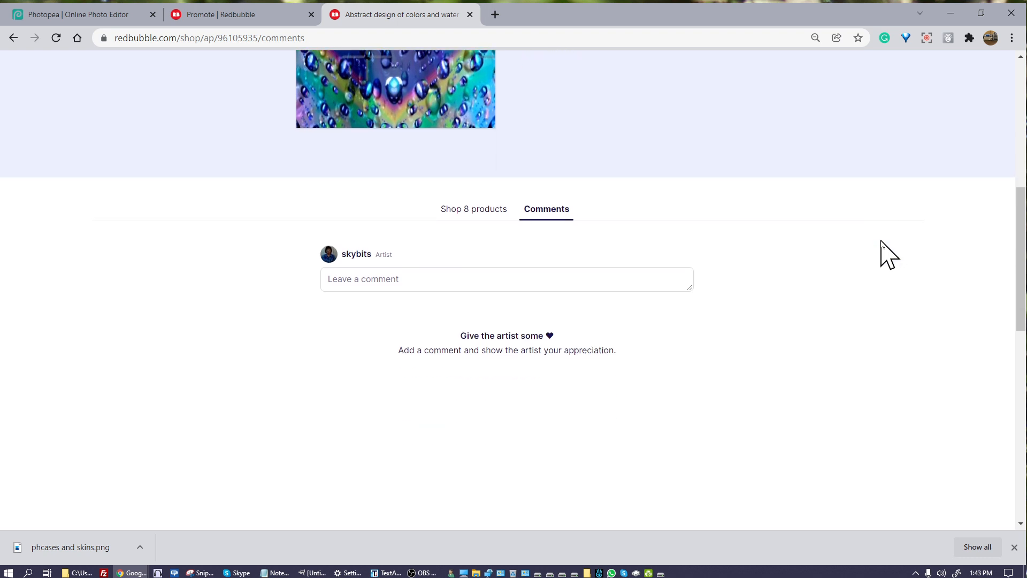
scroll(883, 254, "down", 1)
scroll(877, 251, "down", 3)
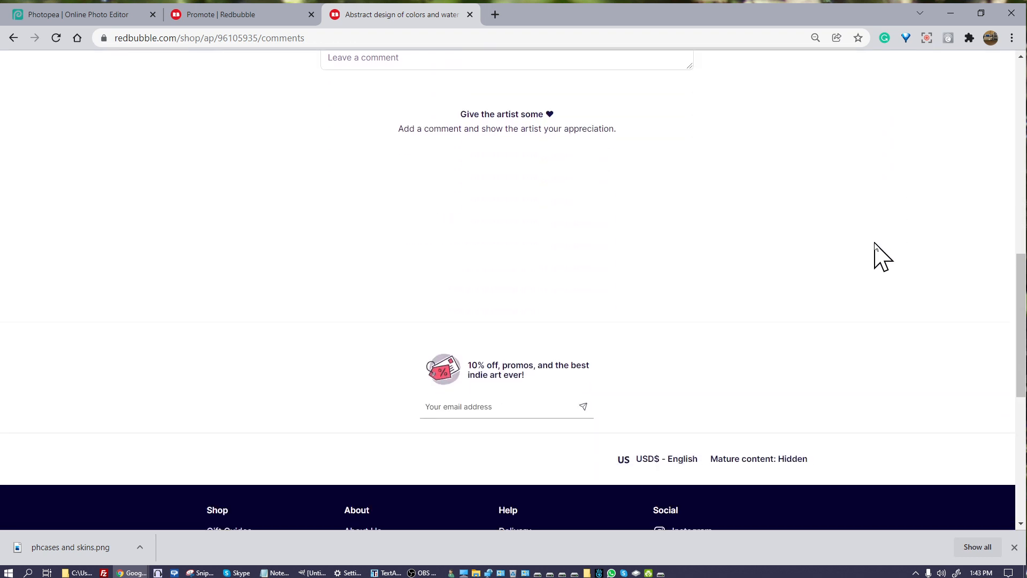
scroll(880, 246, "up", 1)
scroll(882, 244, "up", 6)
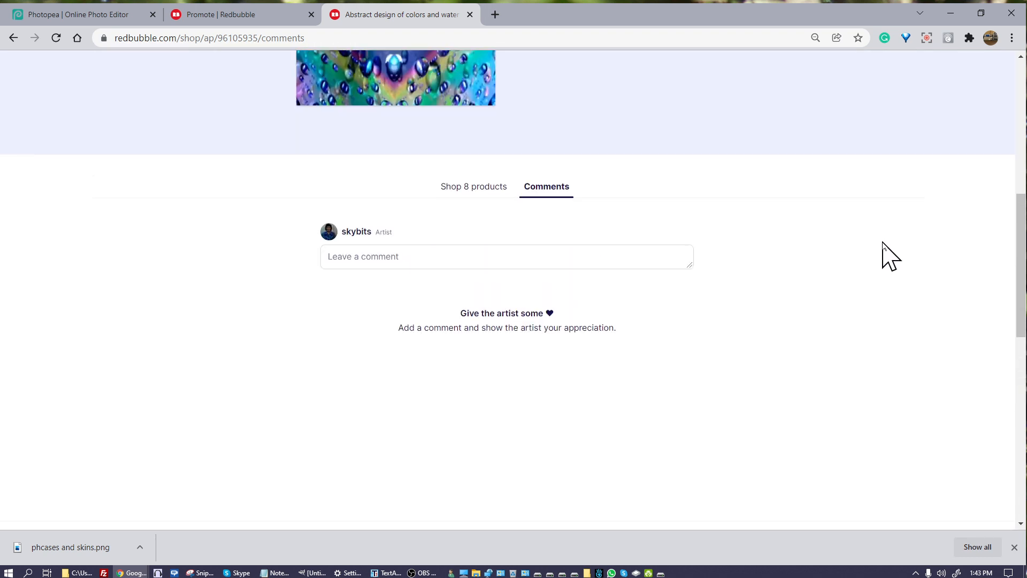
scroll(888, 245, "up", 4)
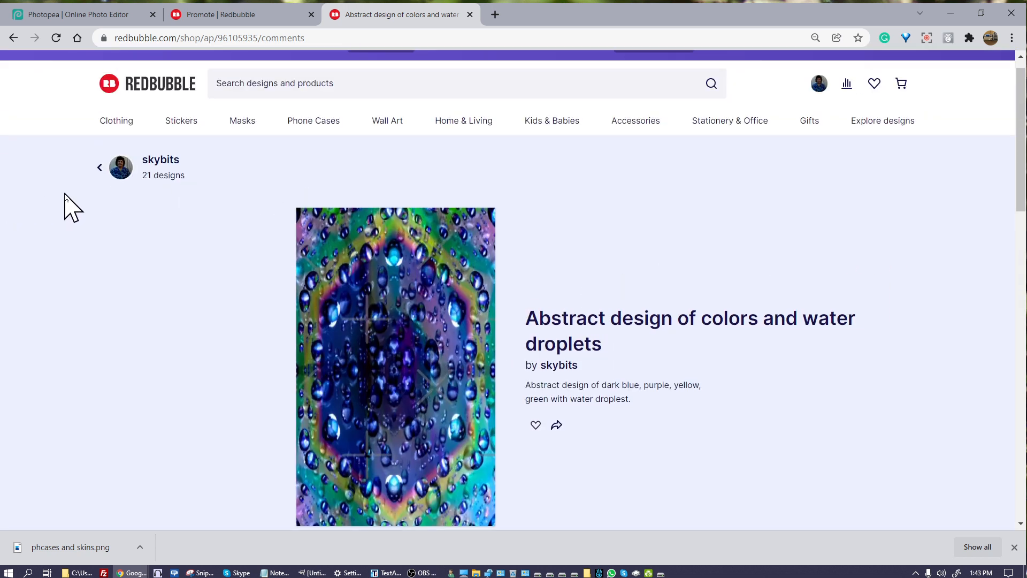
Go to the artist's design gallery and reopen the newest patterned water droplet work to view its products.
left_click(101, 170)
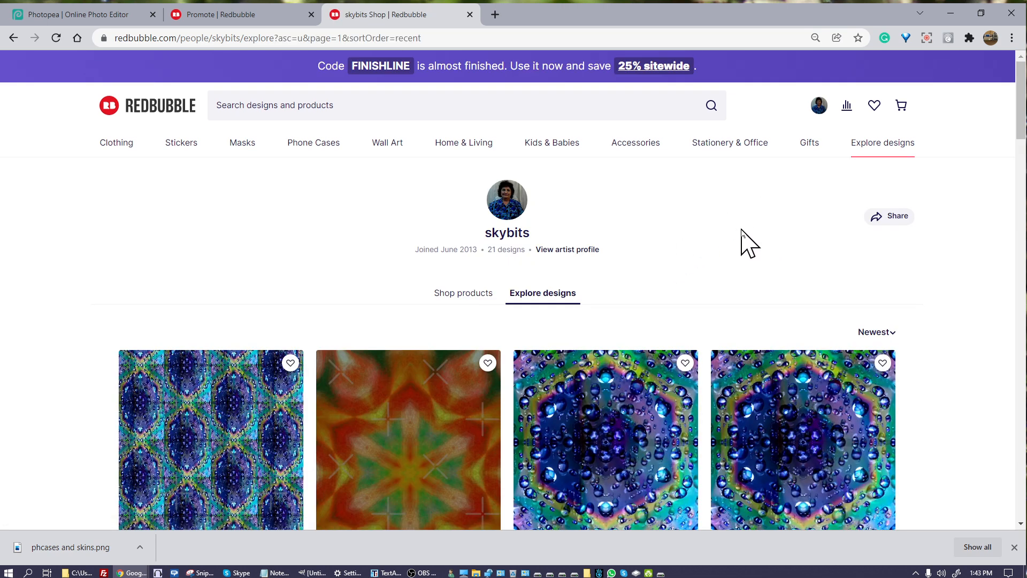
scroll(743, 238, "down", 2)
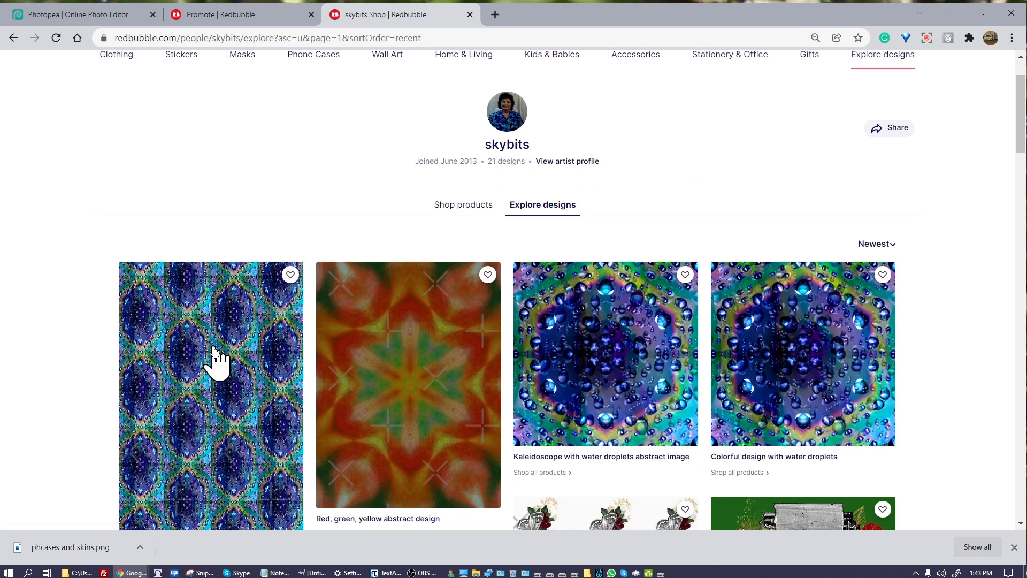
left_click(216, 367)
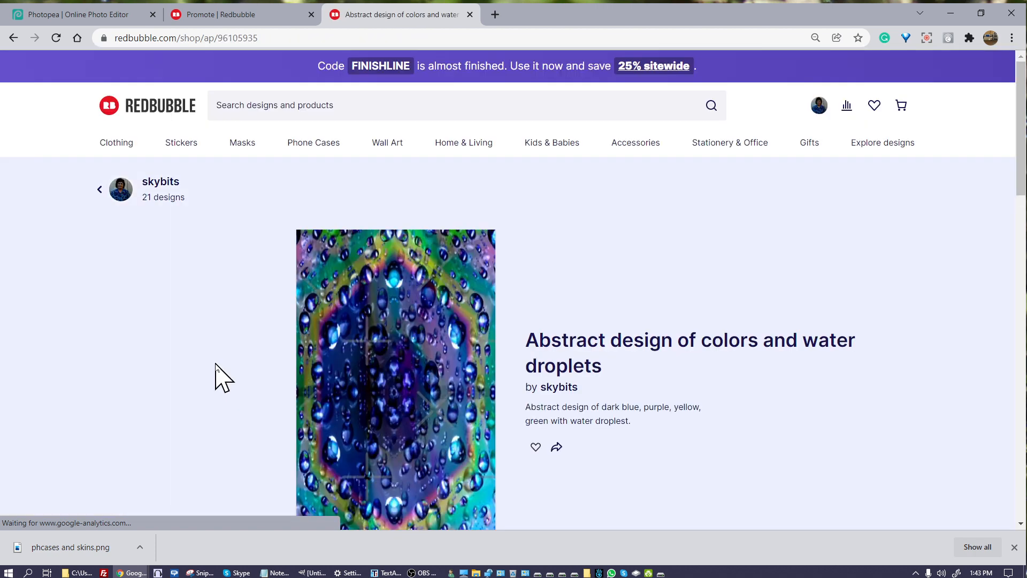
scroll(887, 251, "down", 5)
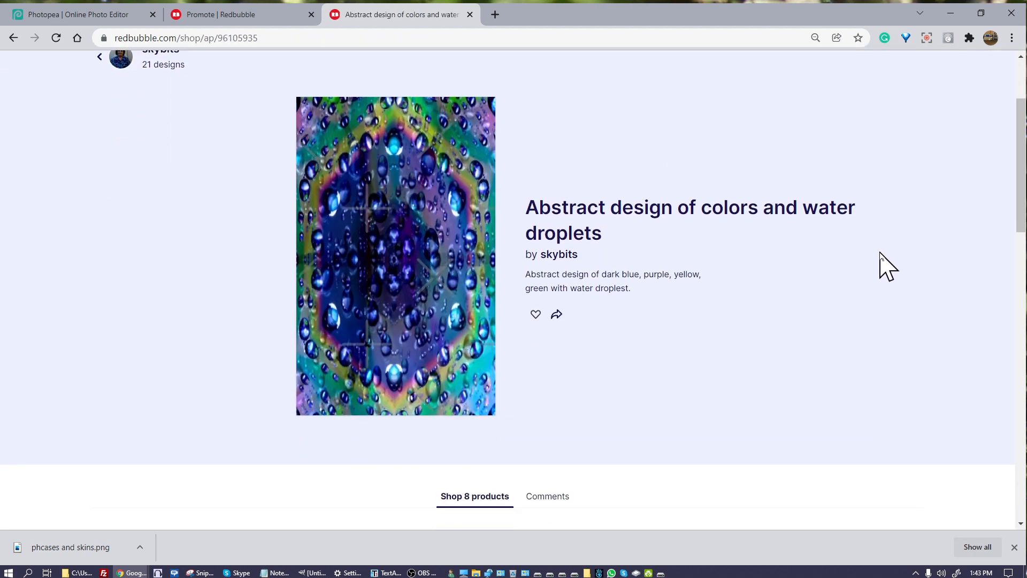
scroll(880, 247, "down", 2)
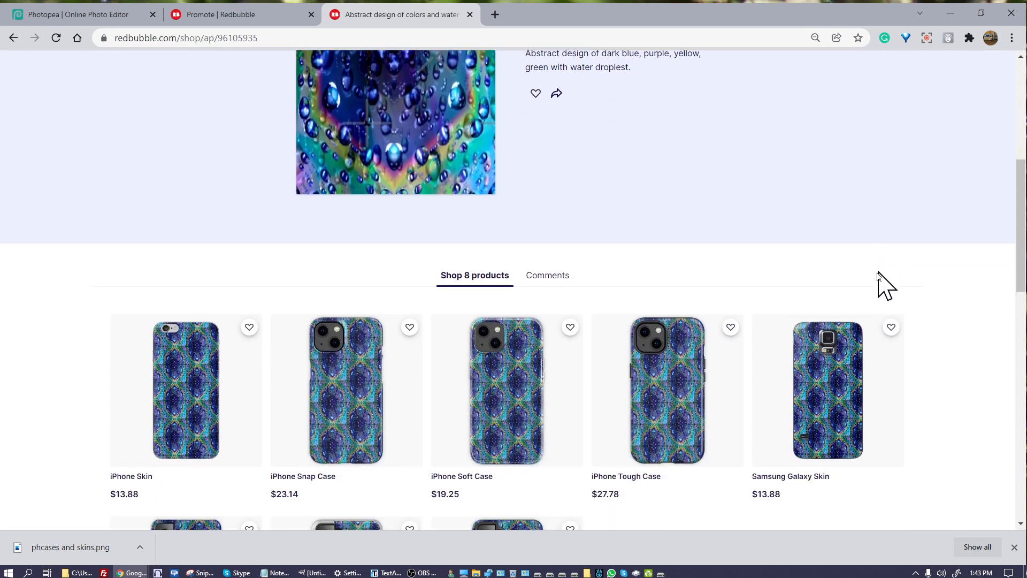
Open the iPhone Tough Case product page and examine its preview, features, reviews, description, price and sitewide promotion.
left_click(678, 399)
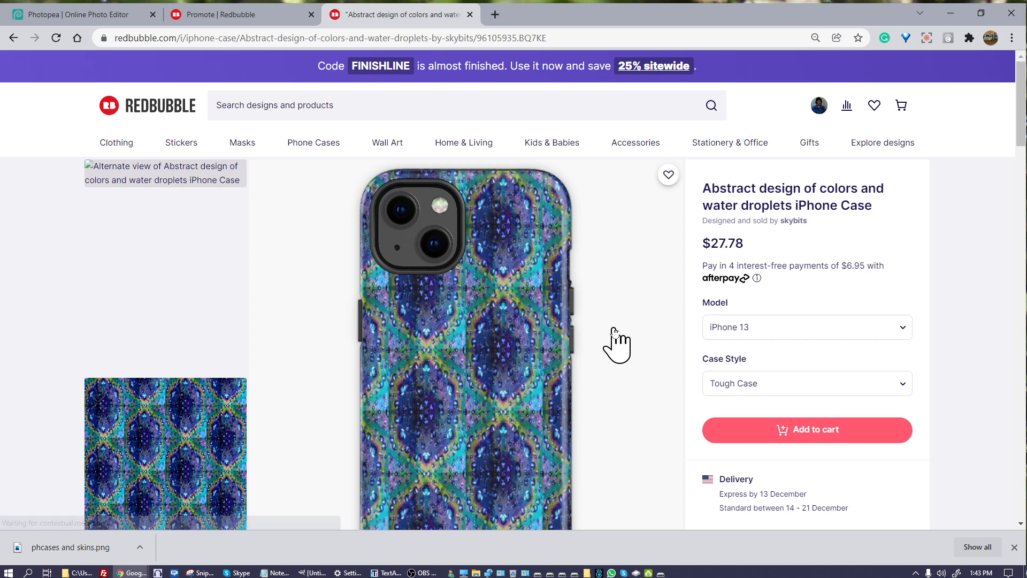
scroll(620, 341, "down", 2)
scroll(652, 339, "down", 3)
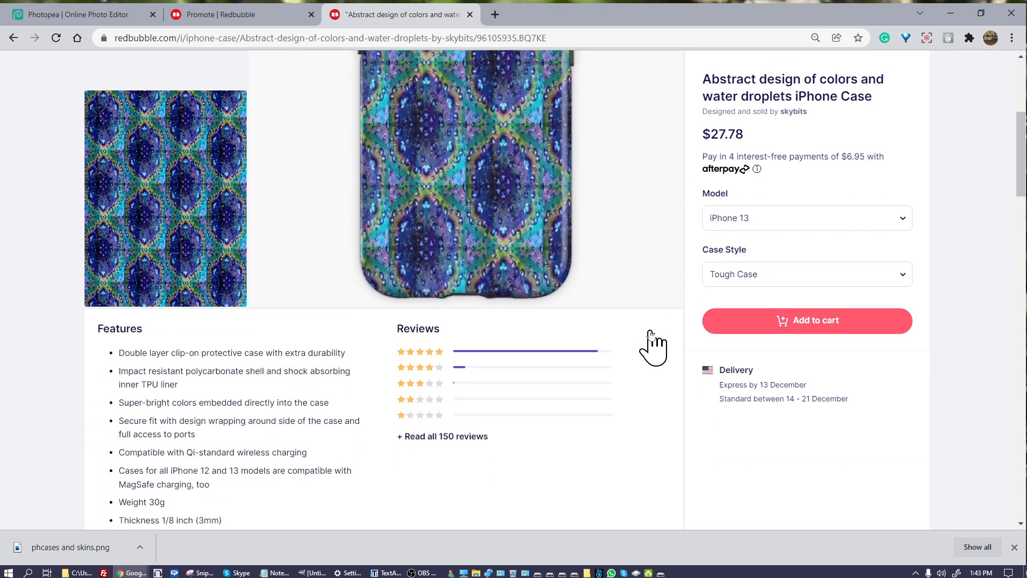
scroll(650, 338, "down", 2)
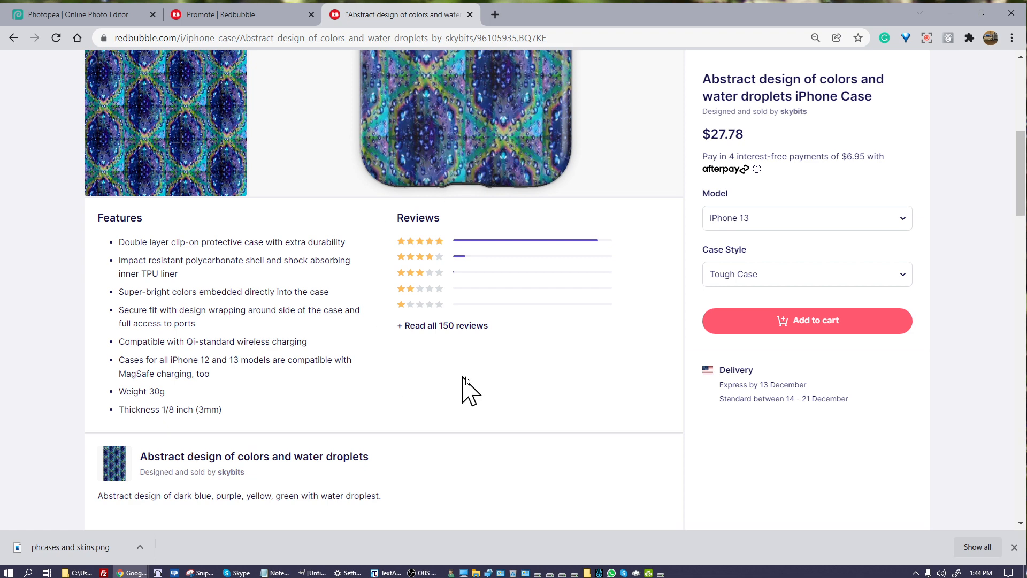
scroll(484, 381, "down", 1)
scroll(514, 385, "down", 1)
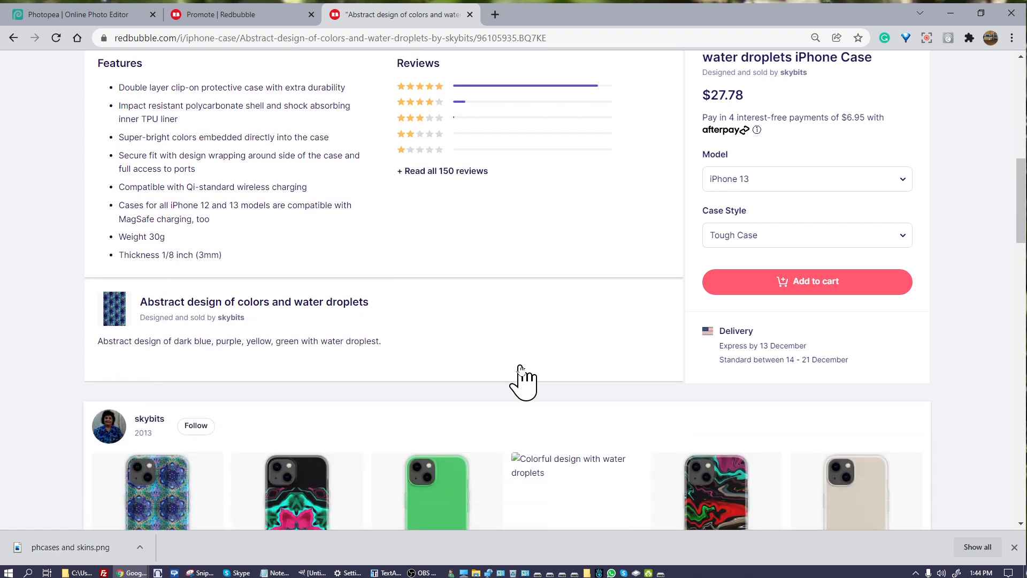
scroll(537, 353, "up", 2)
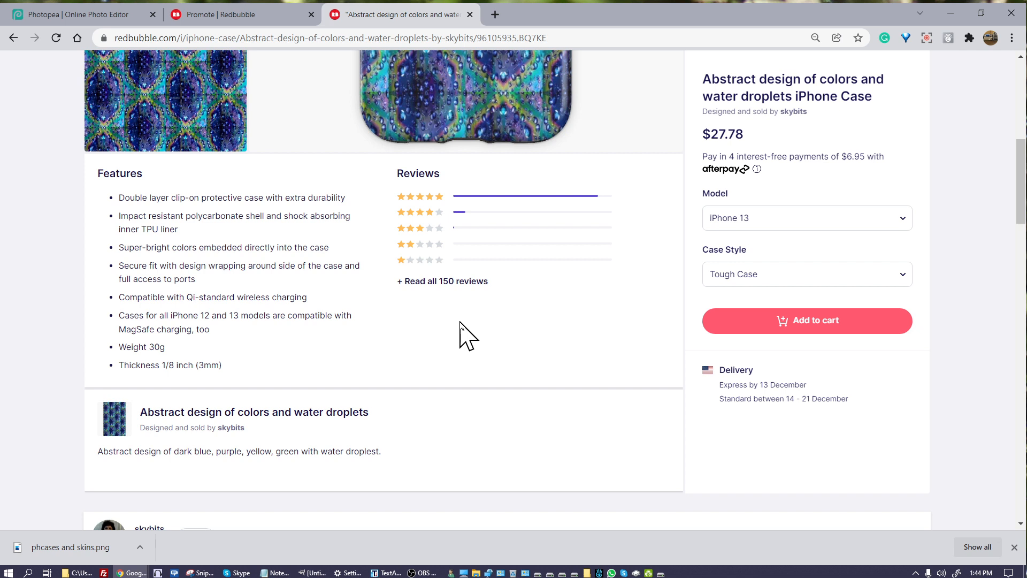
scroll(421, 345, "up", 1)
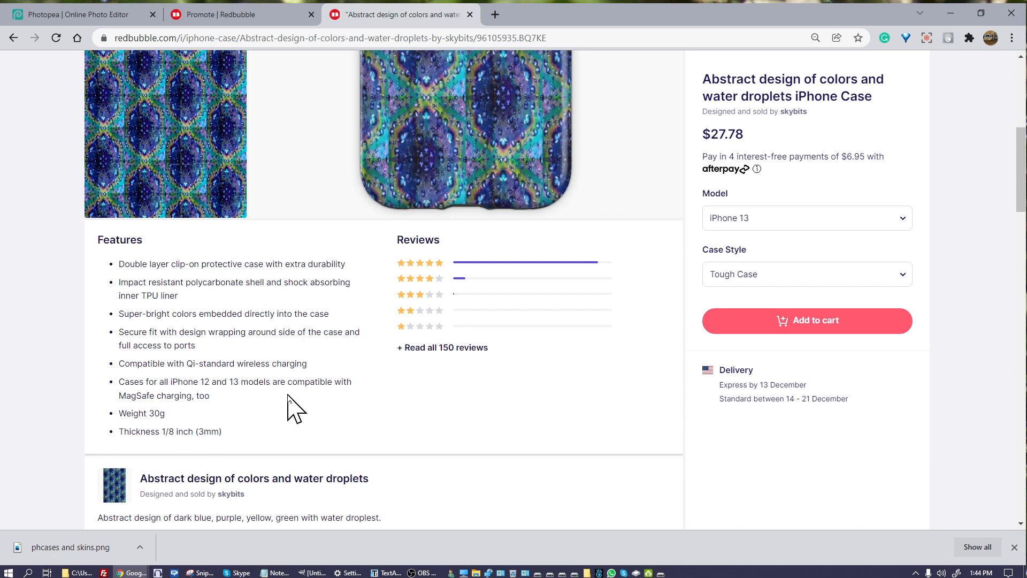
scroll(294, 410, "down", 1)
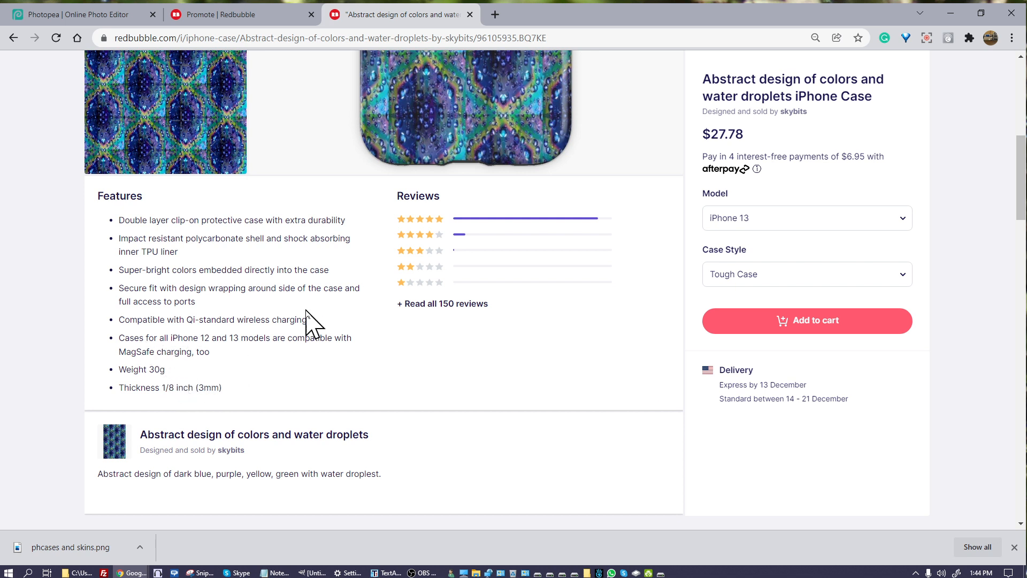
scroll(321, 328, "up", 2)
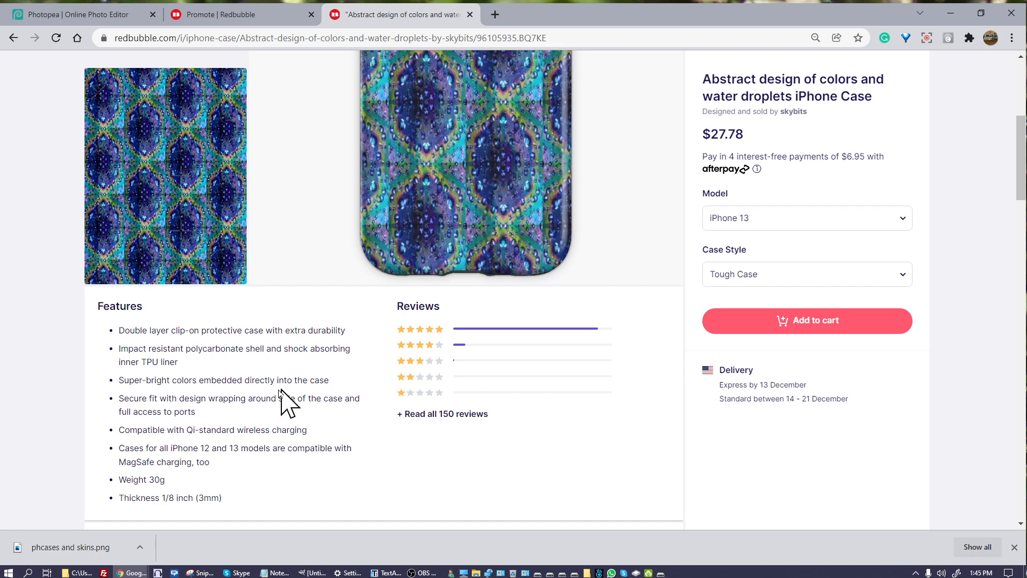
scroll(275, 398, "up", 5)
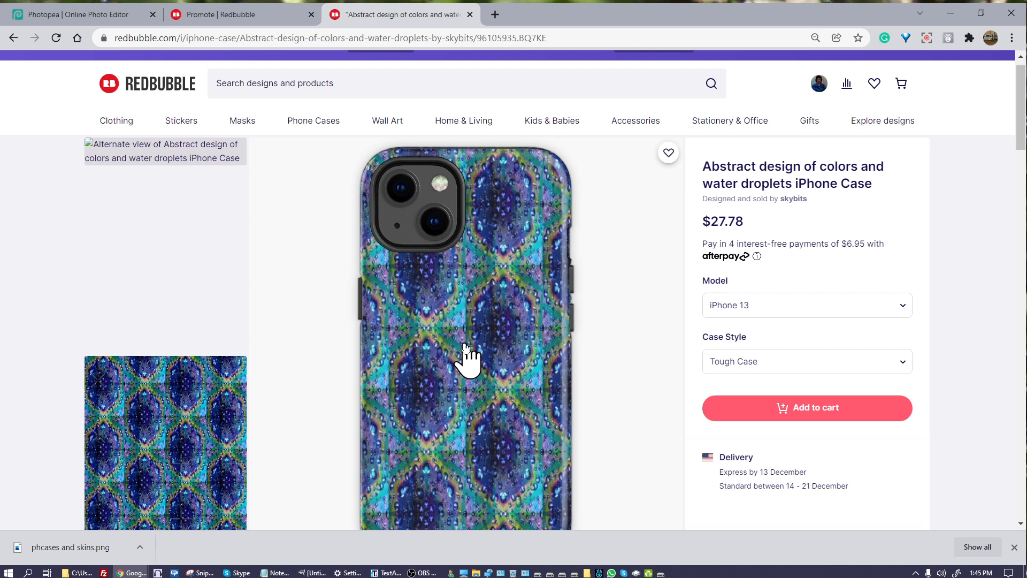
scroll(332, 343, "up", 1)
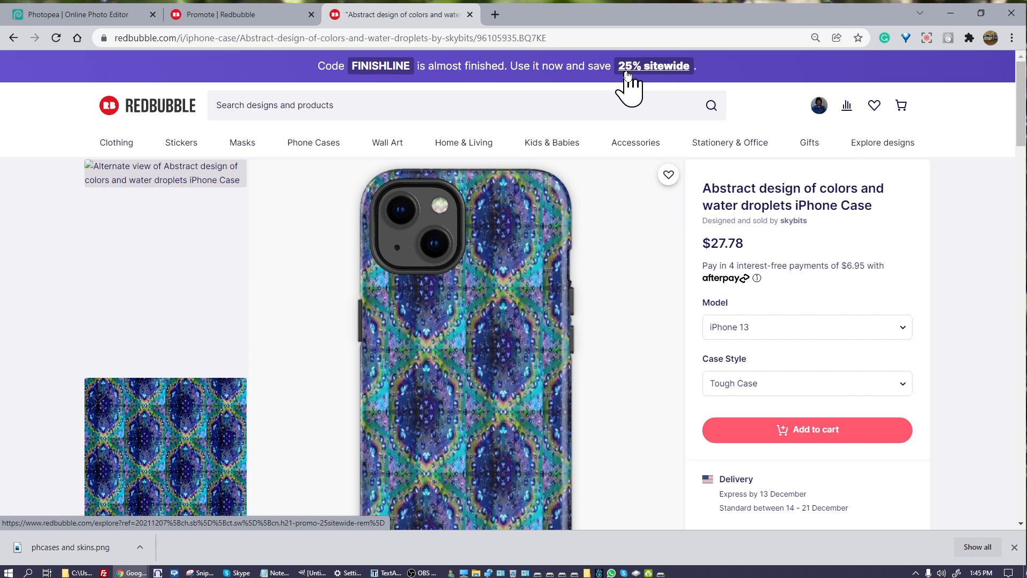
mouse_move(636, 143)
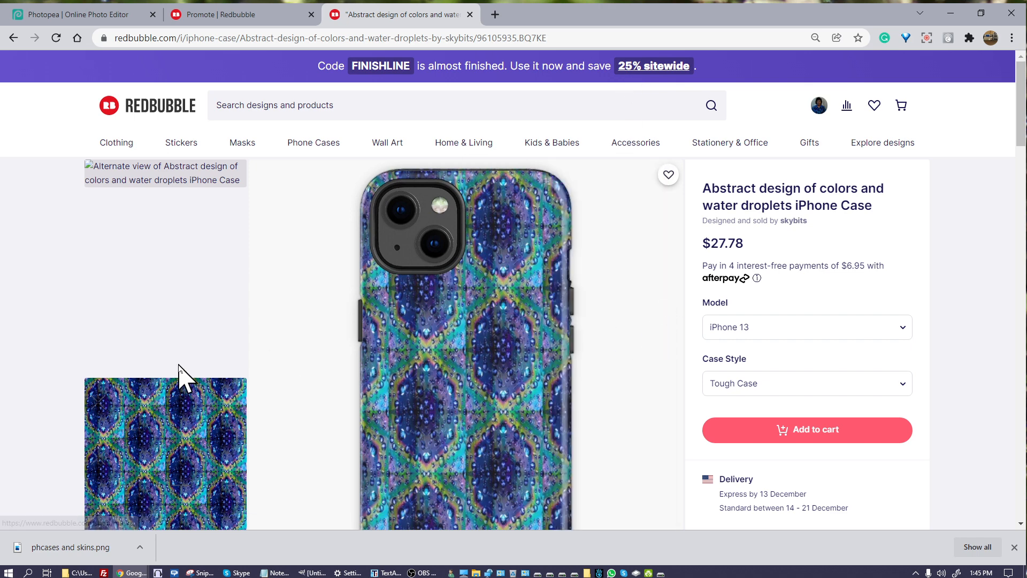